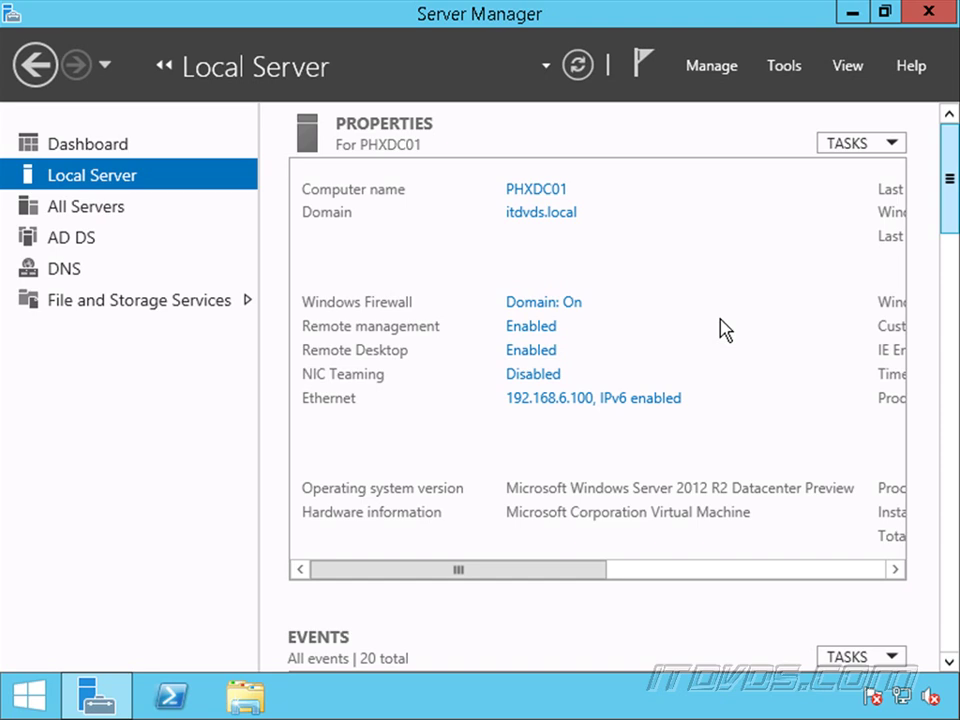
Open Active Directory Users and Computers and start a new ServiceAccounts user with name and logon name VMMService
click(789, 68)
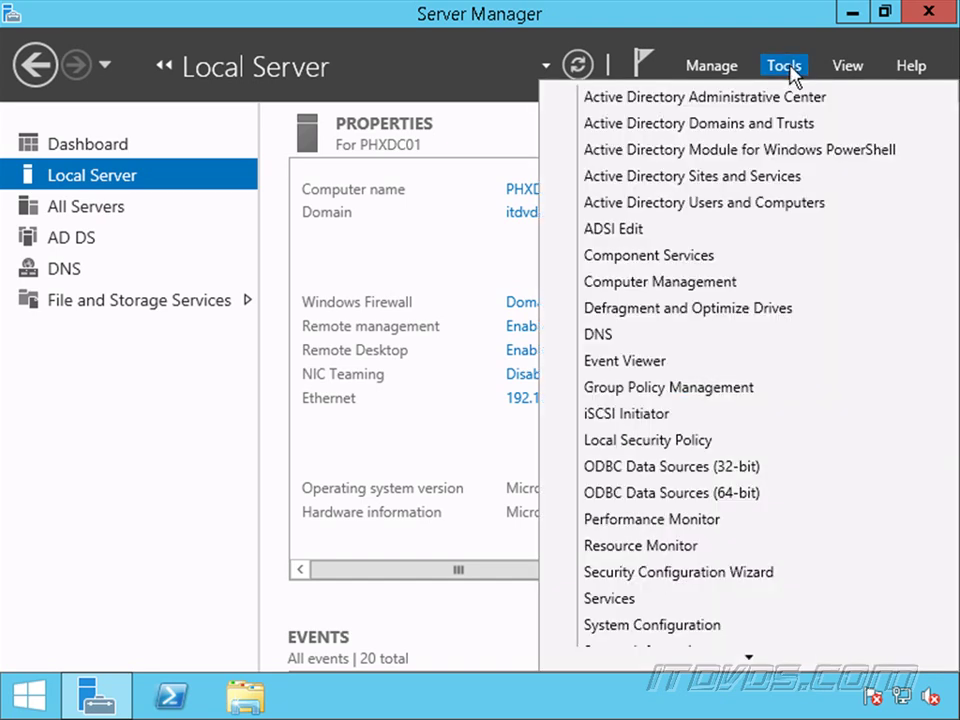
click(772, 204)
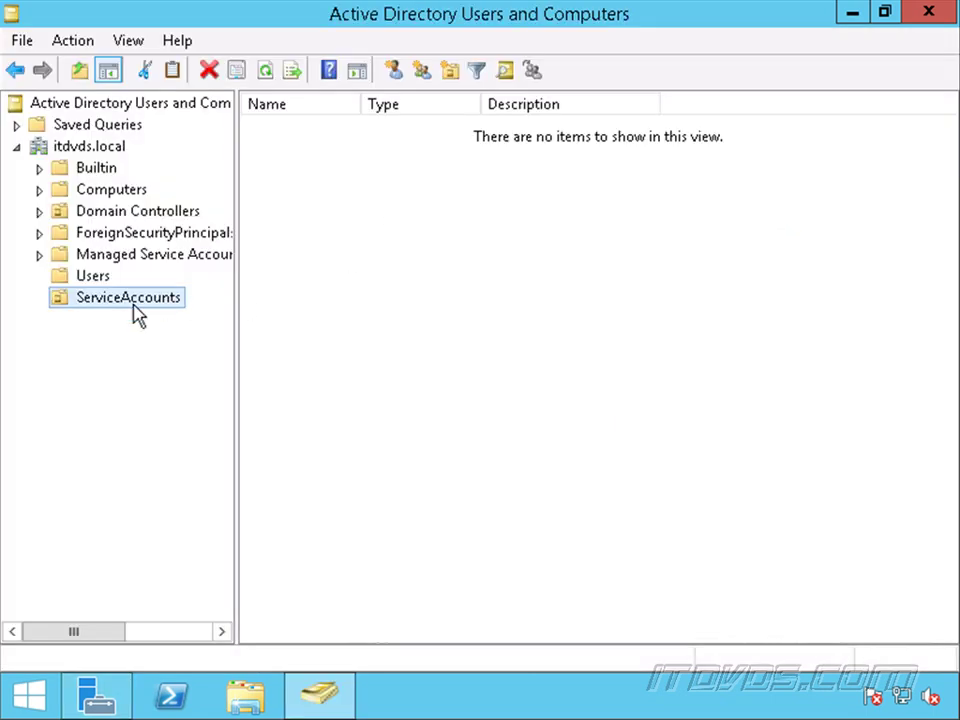
right_click(141, 306)
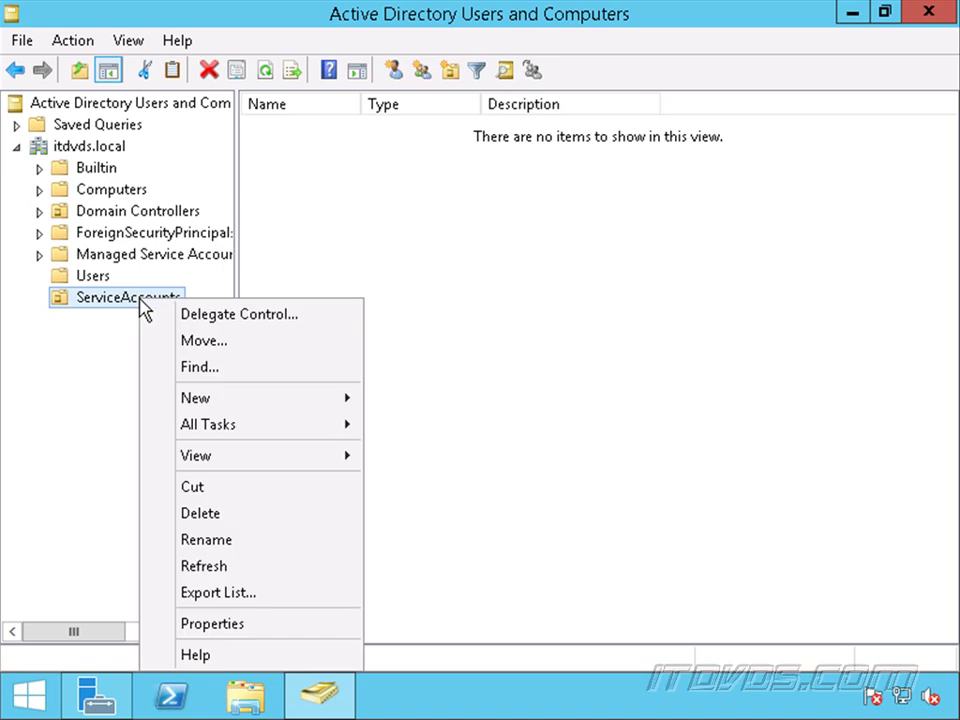
mouse_move(240, 405)
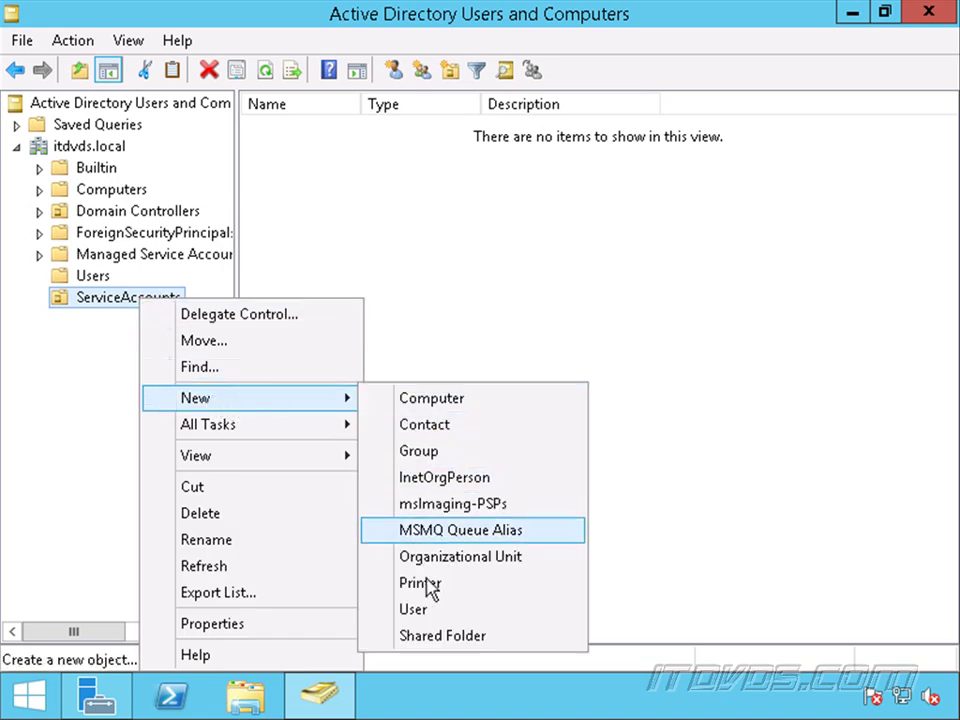
click(427, 611)
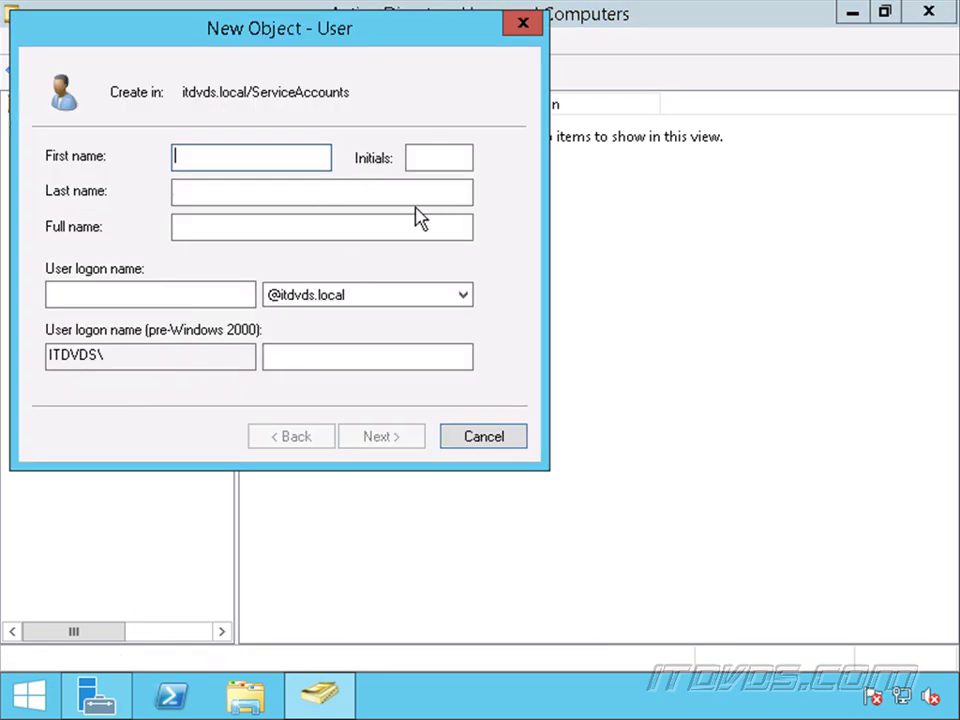
text(VMMS)
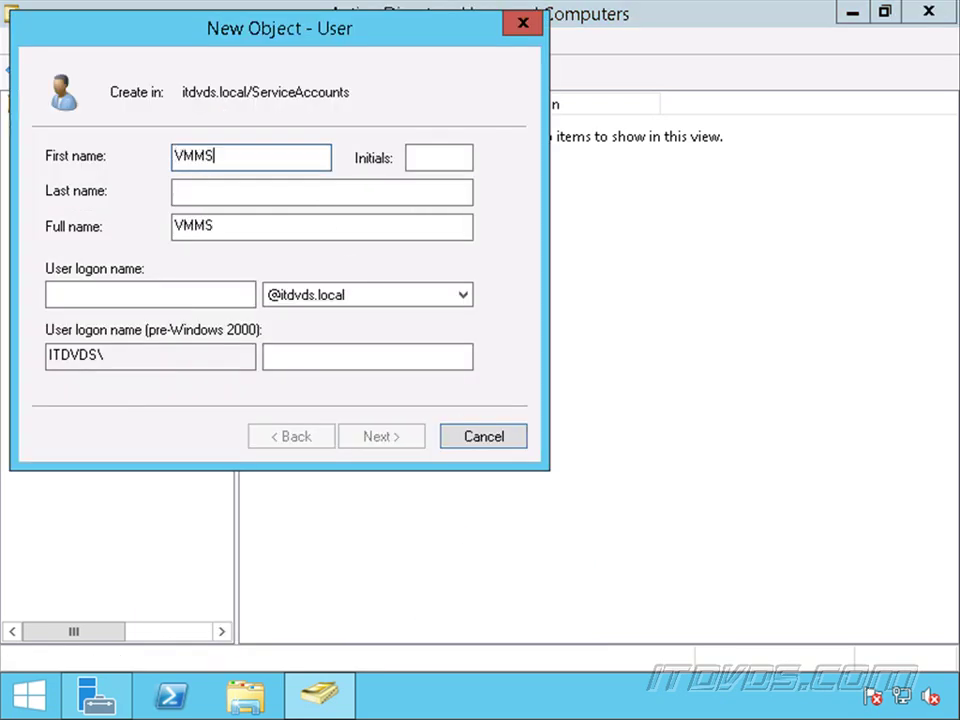
text(ervice)
click(185, 293)
text(VMM)
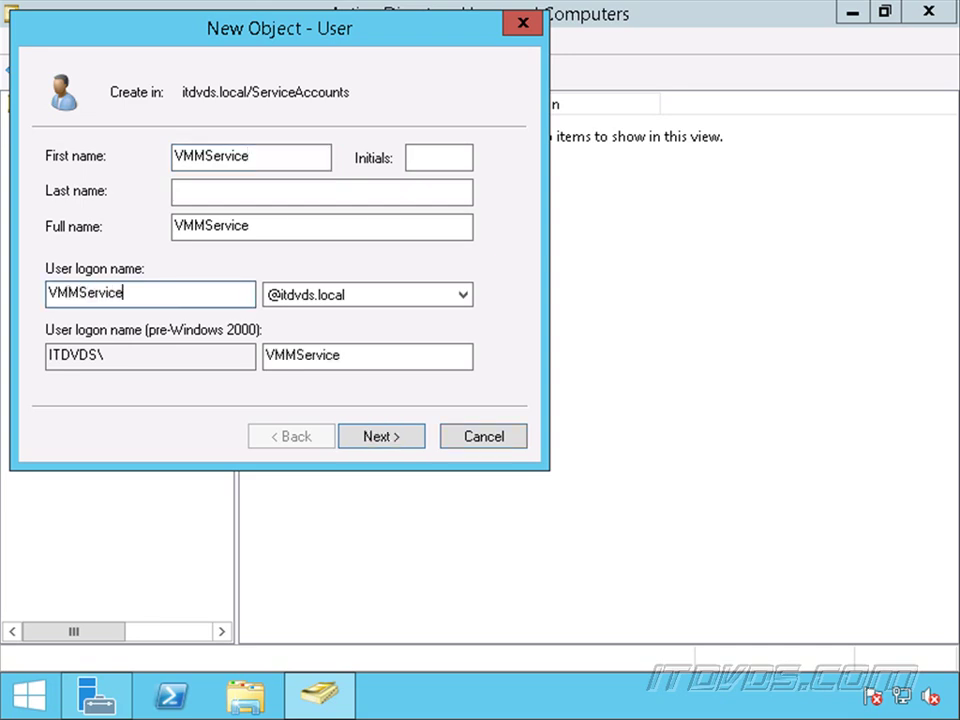
click(379, 438)
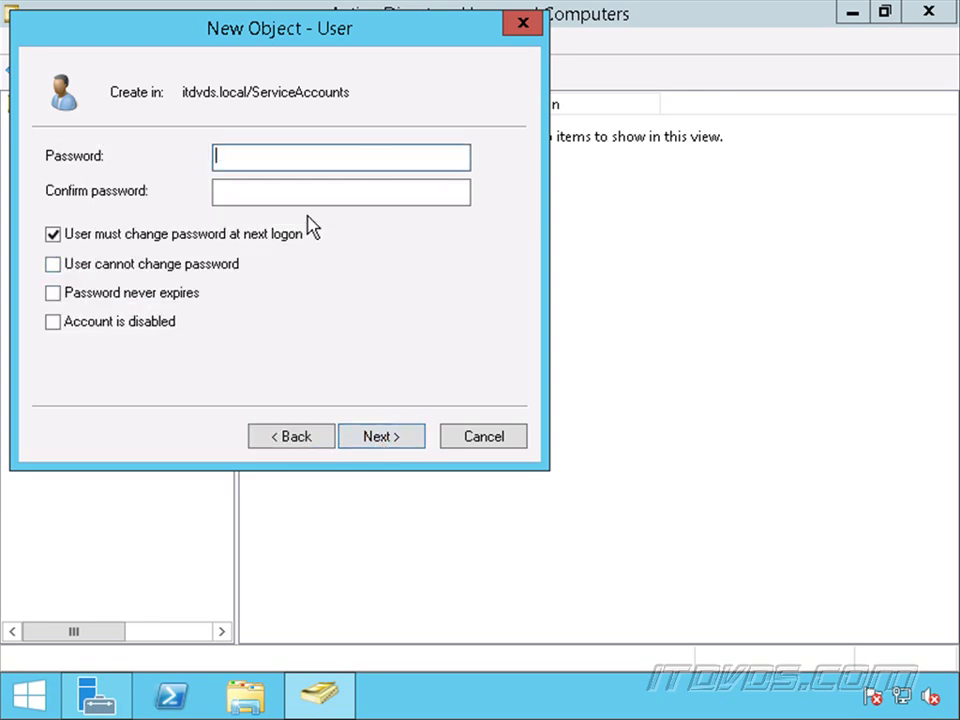
Give VMMService a never-expiring password with no forced change, create the user, and close the console
text(••)
click(340, 192)
text(••••••)
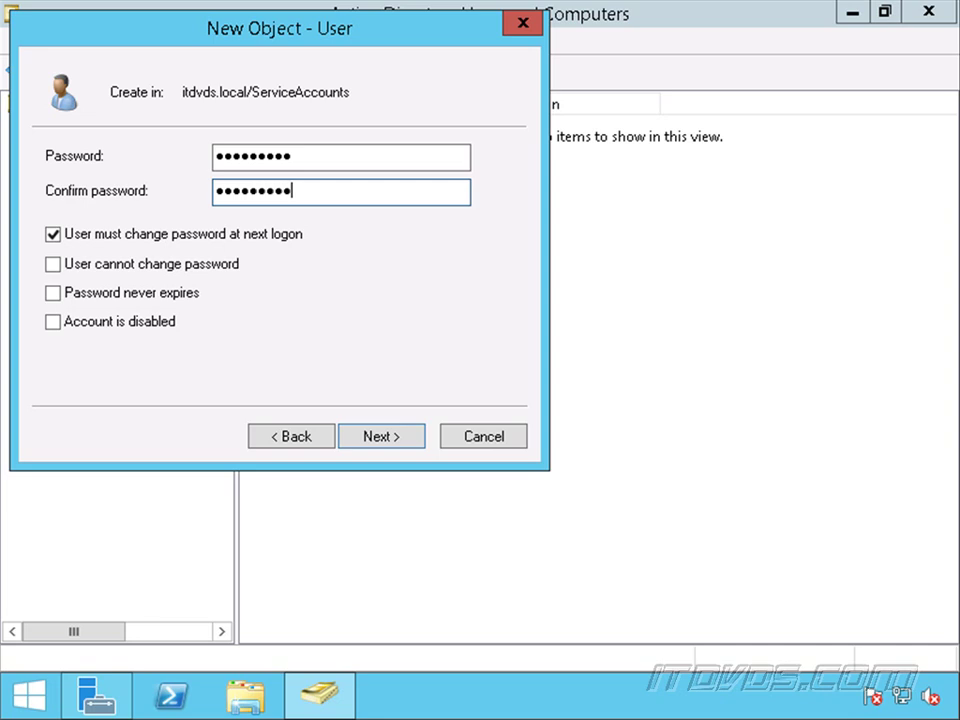
click(70, 240)
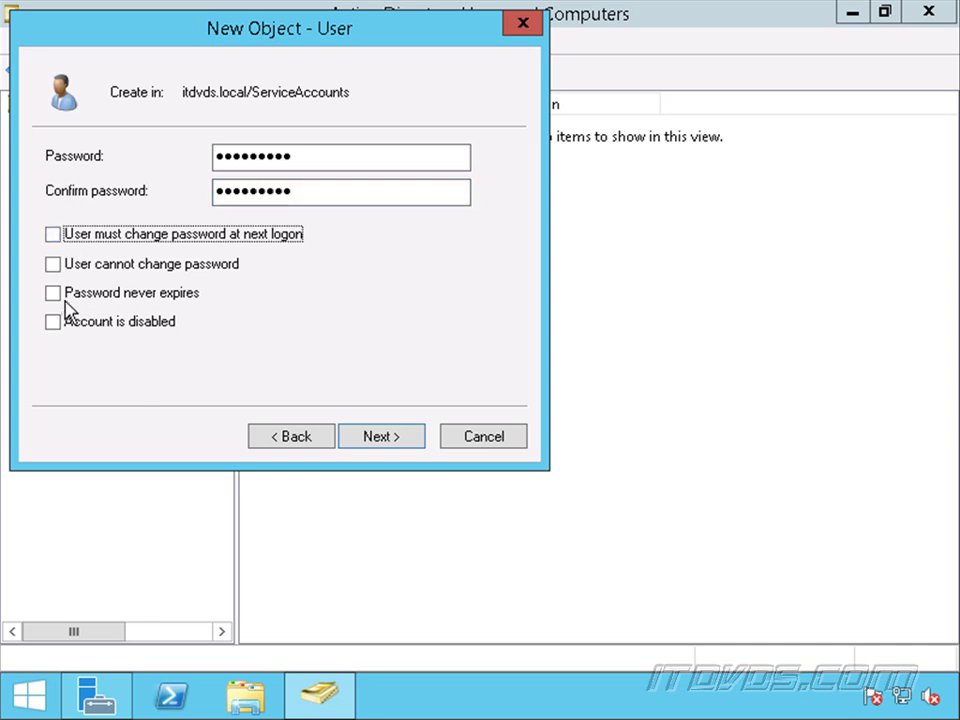
click(53, 295)
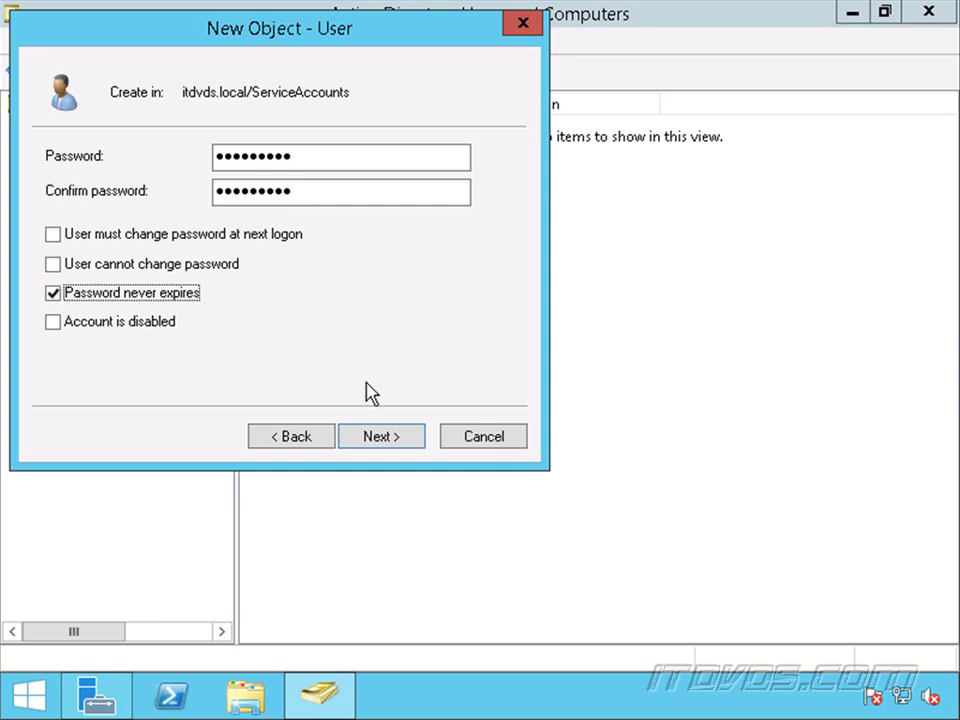
click(380, 438)
click(391, 440)
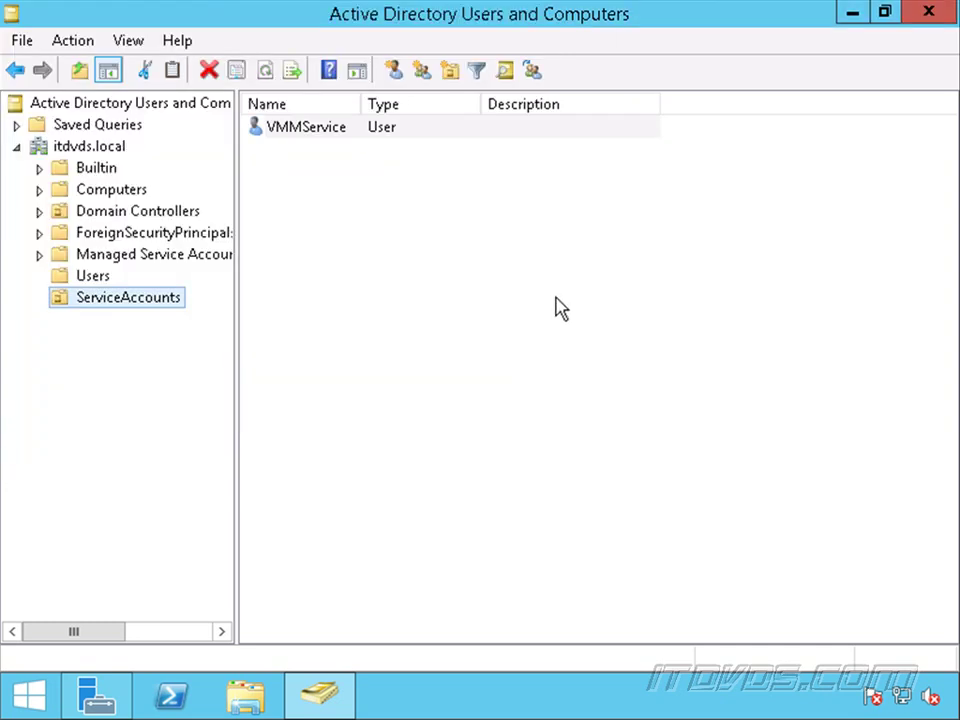
key(alt+F4)
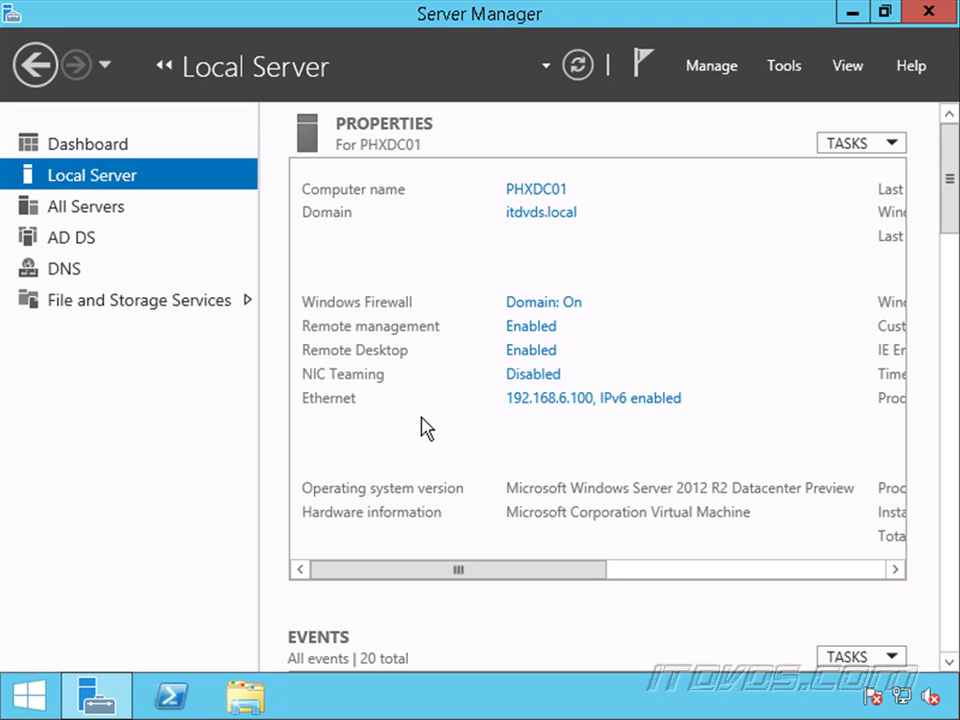
Launch ADSI Edit by searching 'adsi edit' from the Start screen
click(40, 700)
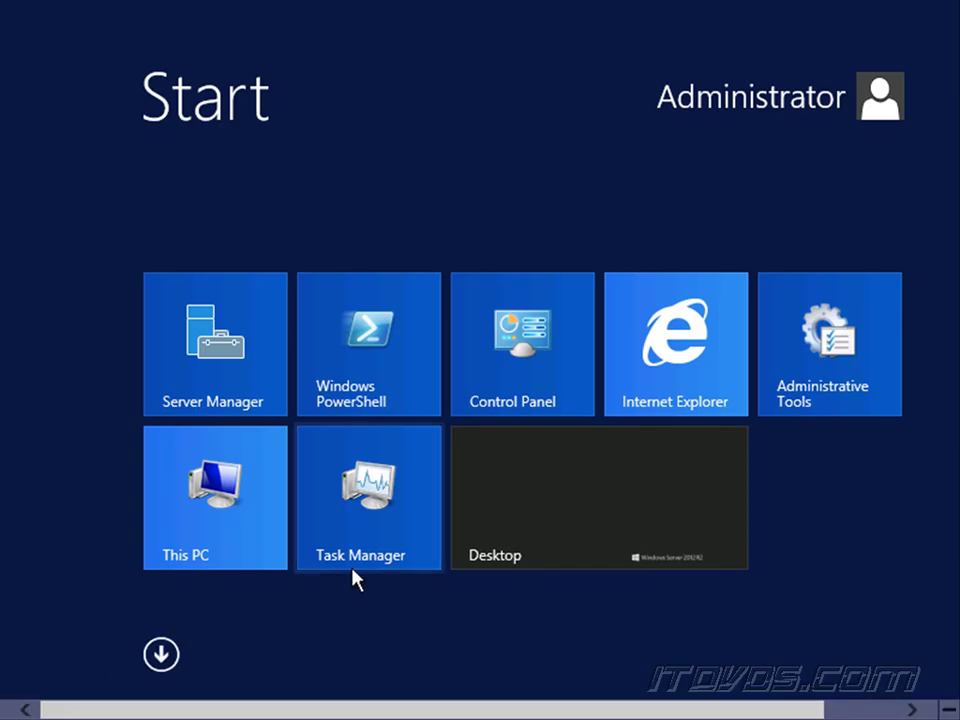
text(adsi edit)
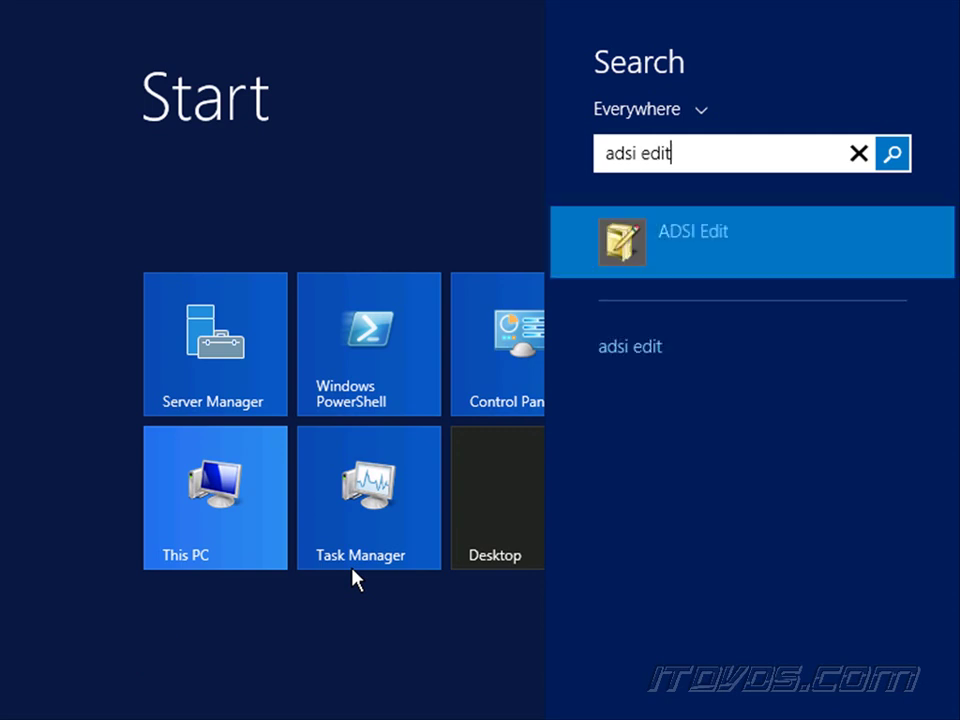
key(Return)
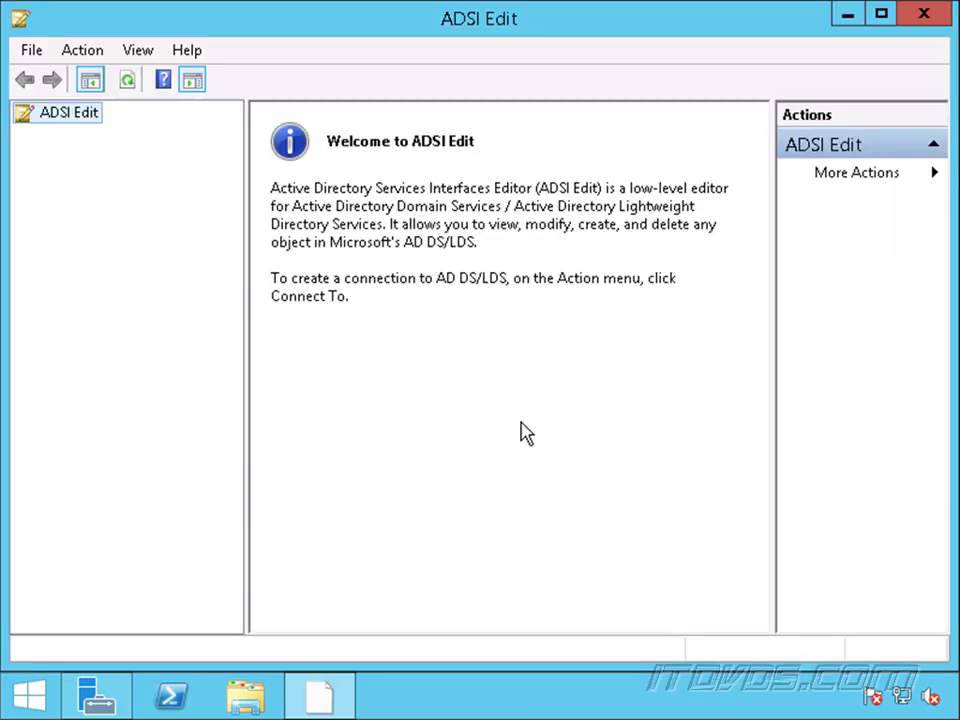
Connect to the Default naming context and expand DC=itdvds,DC=local
right_click(75, 113)
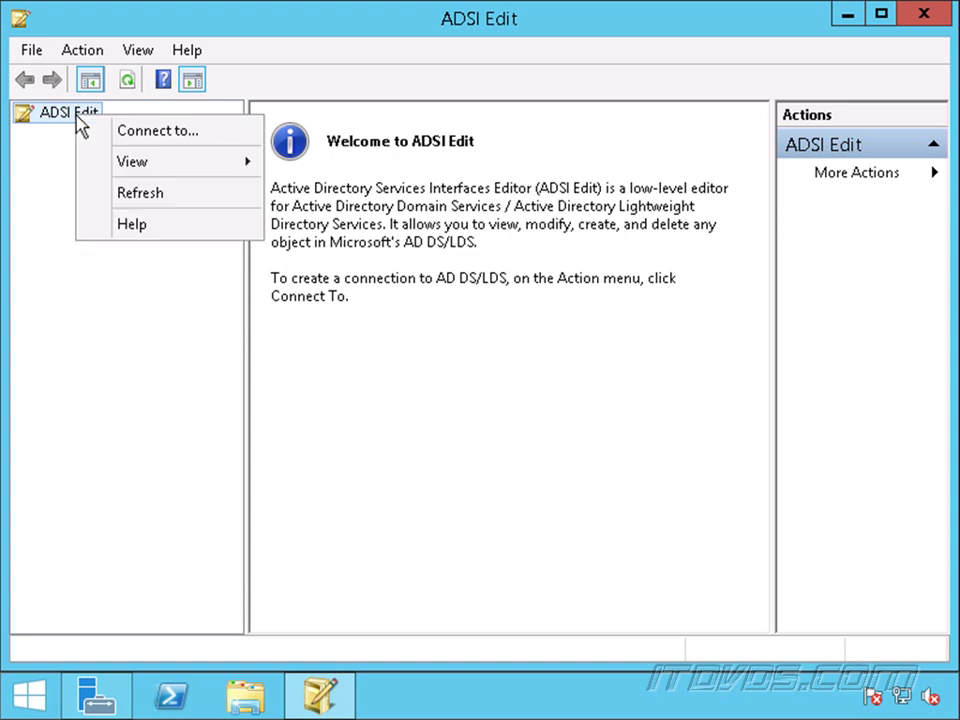
click(150, 131)
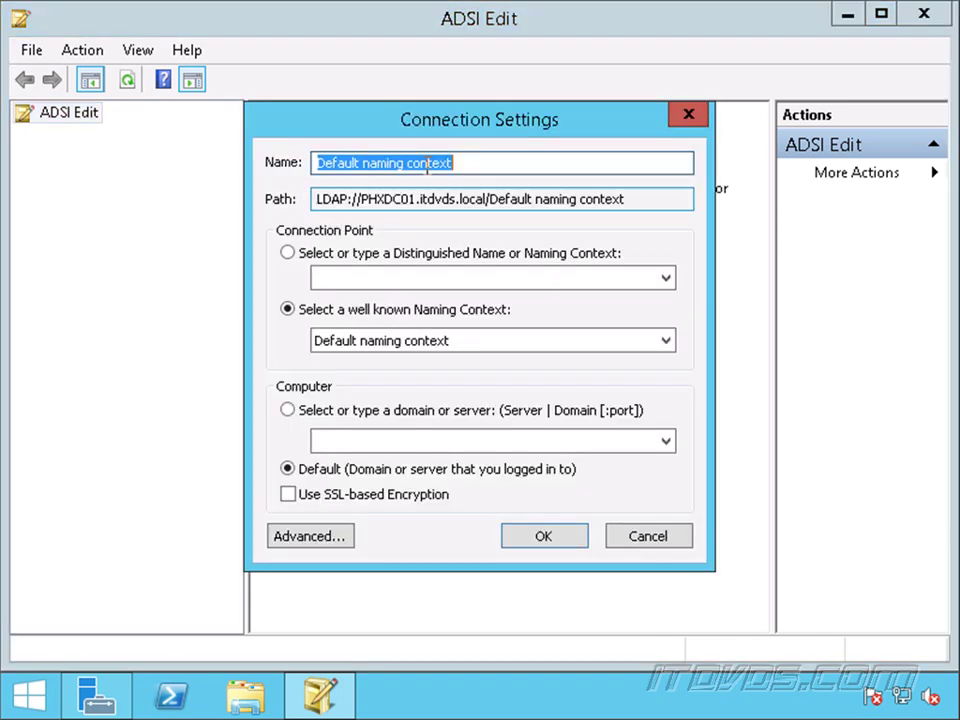
click(553, 542)
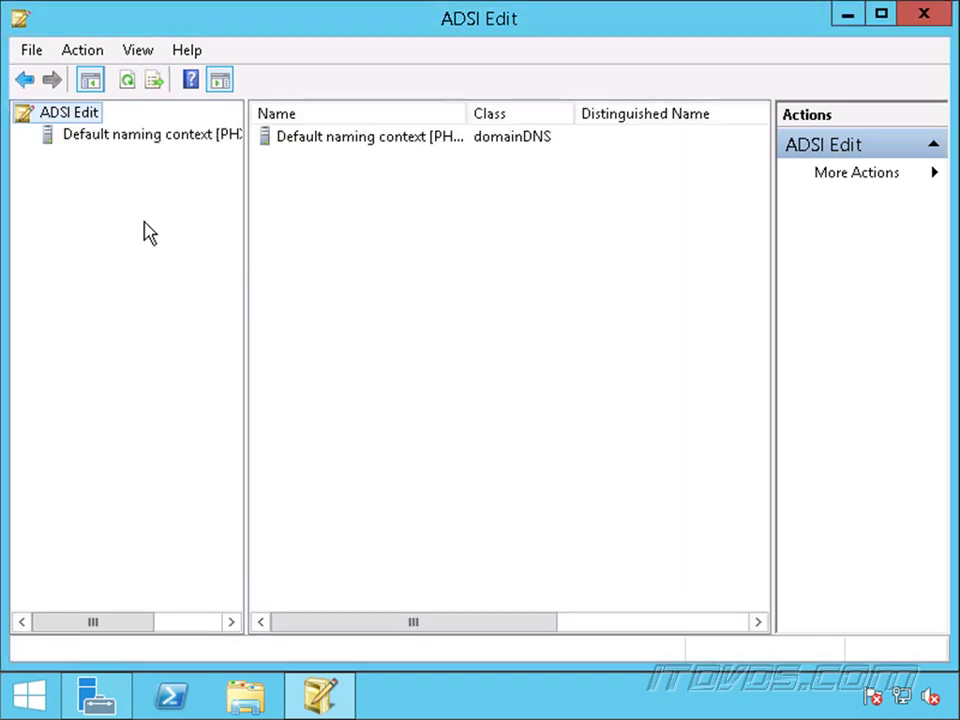
click(62, 132)
click(27, 134)
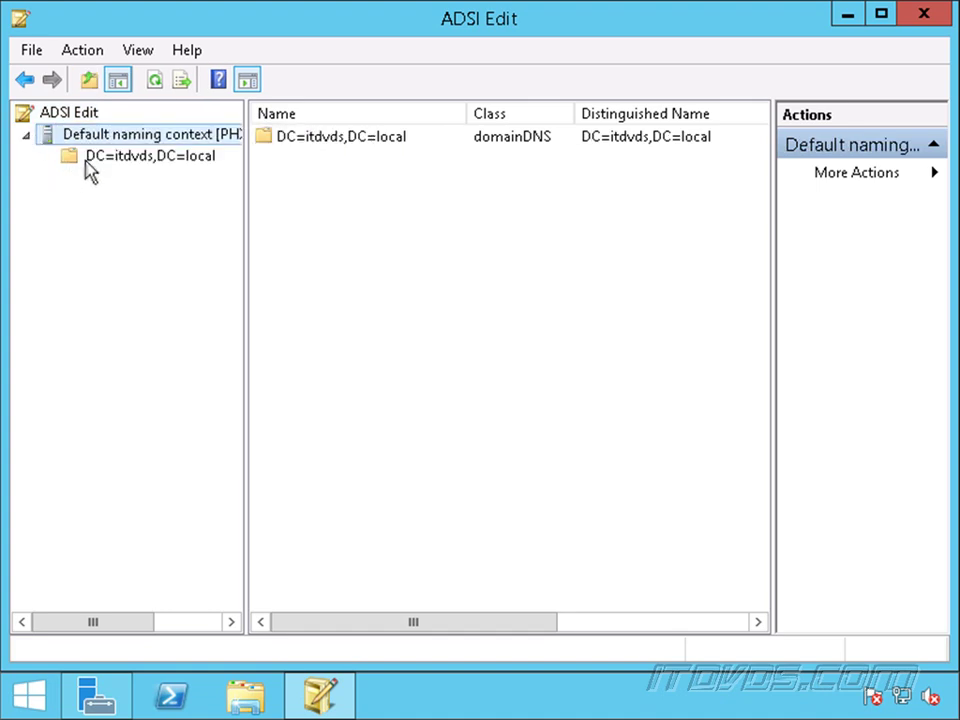
click(66, 158)
click(49, 157)
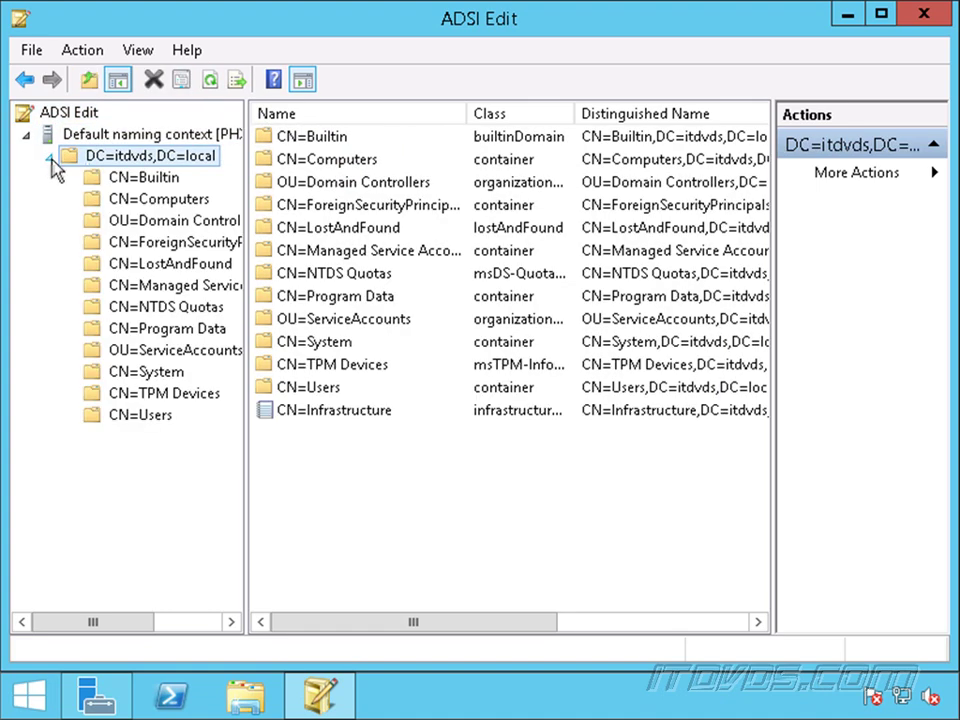
Create a container object CN=VMMDKM under DC=itdvds,DC=local and open its context menu
right_click(158, 159)
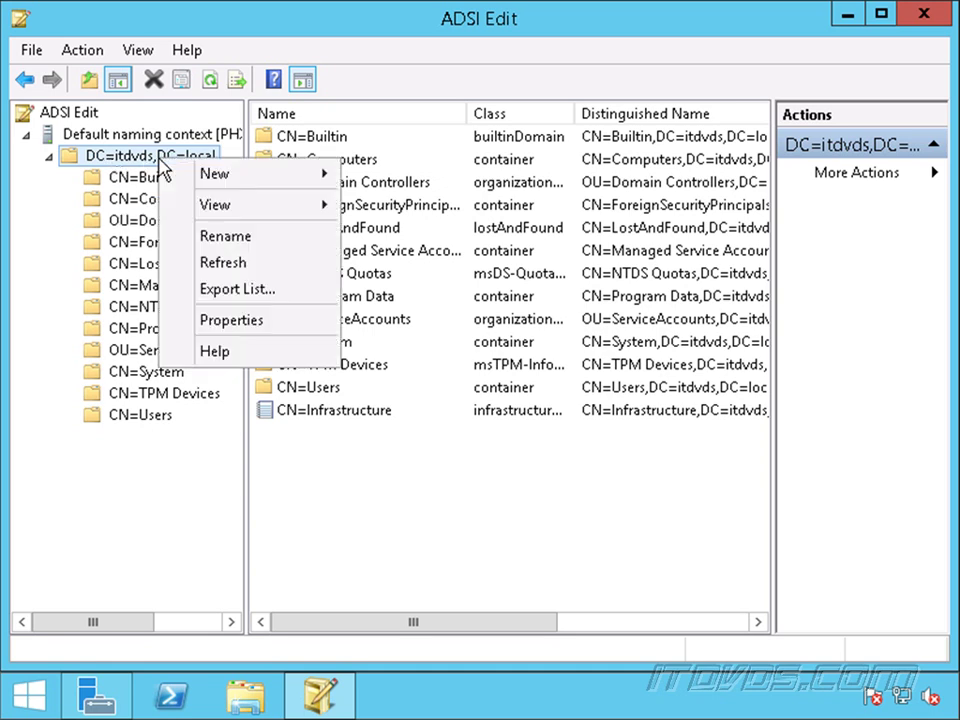
mouse_move(240, 178)
click(376, 176)
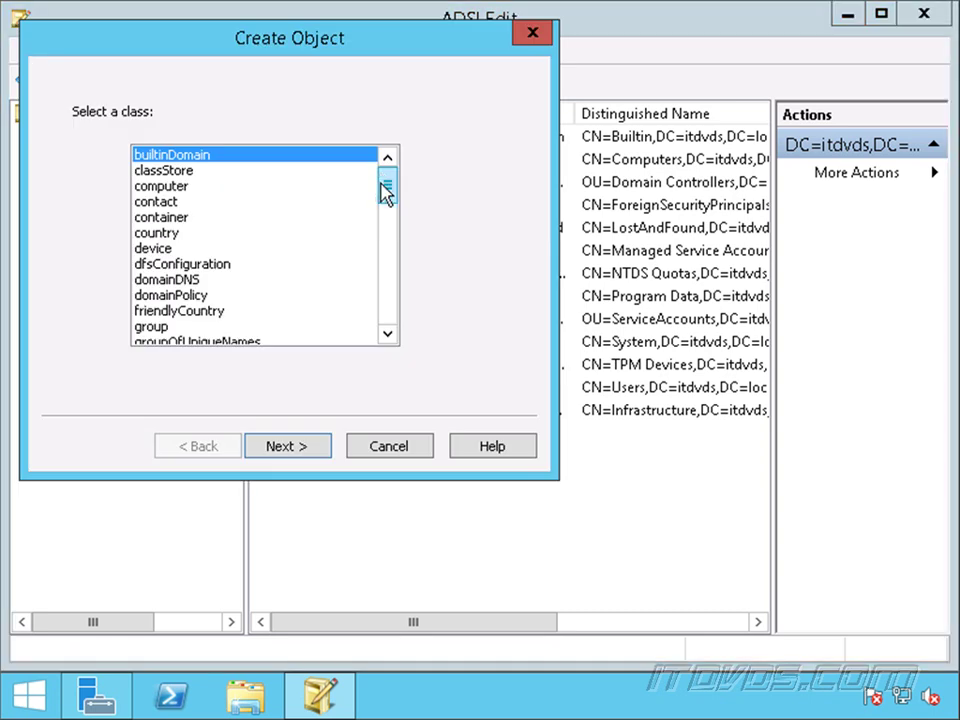
click(178, 217)
click(292, 446)
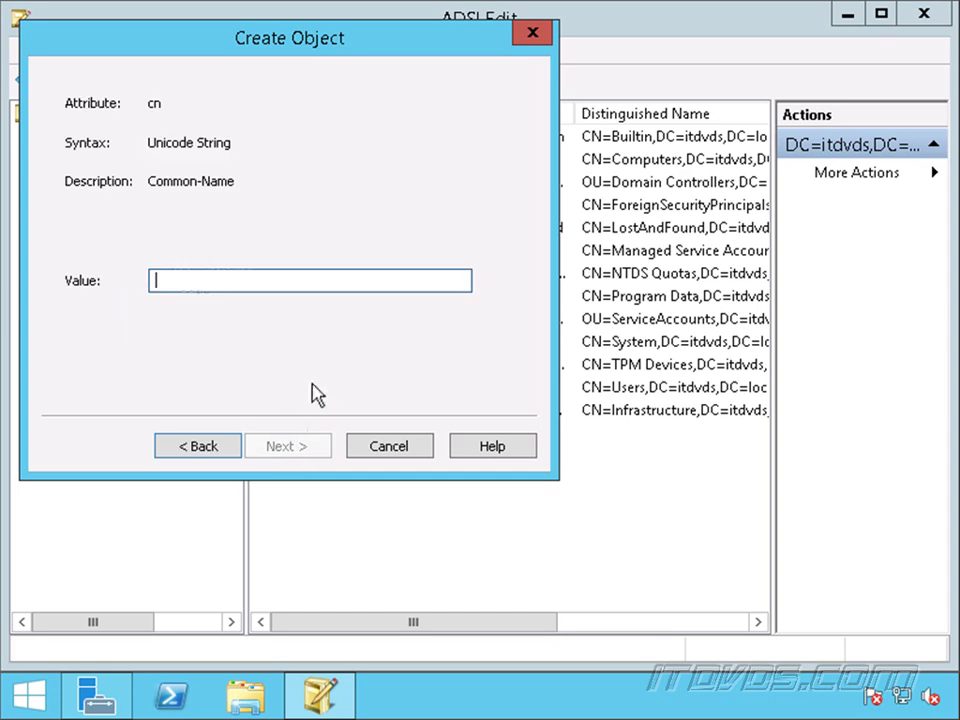
text(VMMDKM)
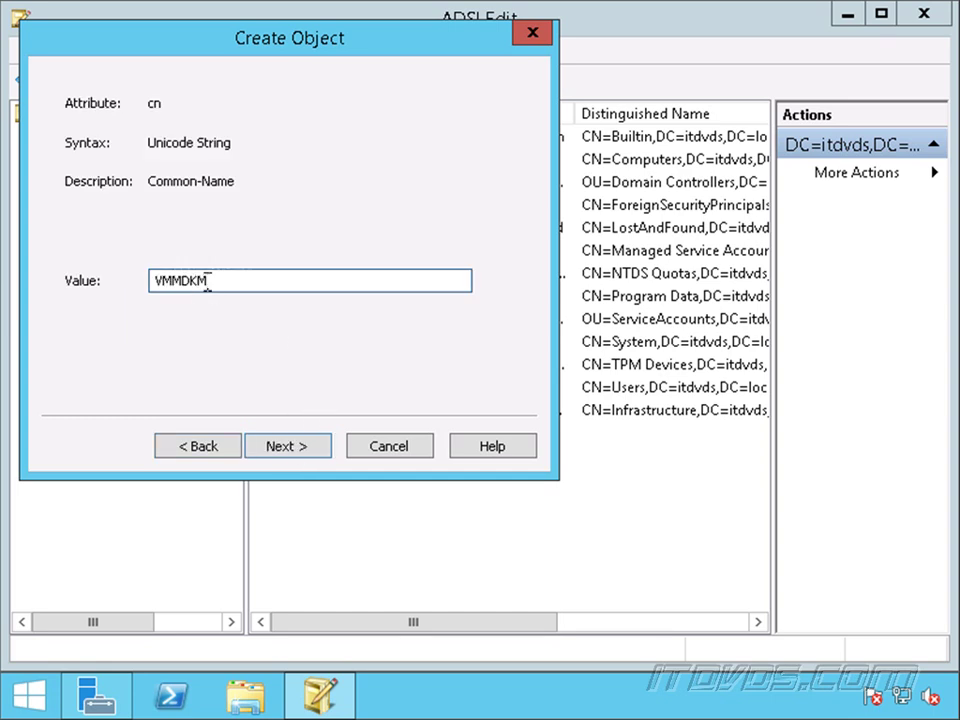
click(294, 446)
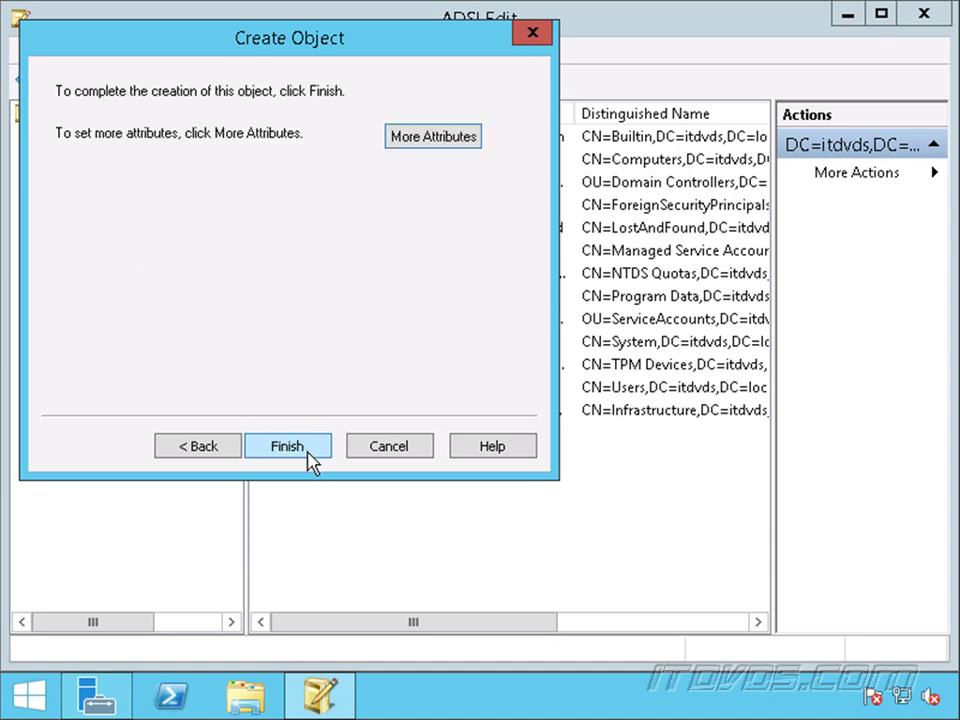
click(307, 455)
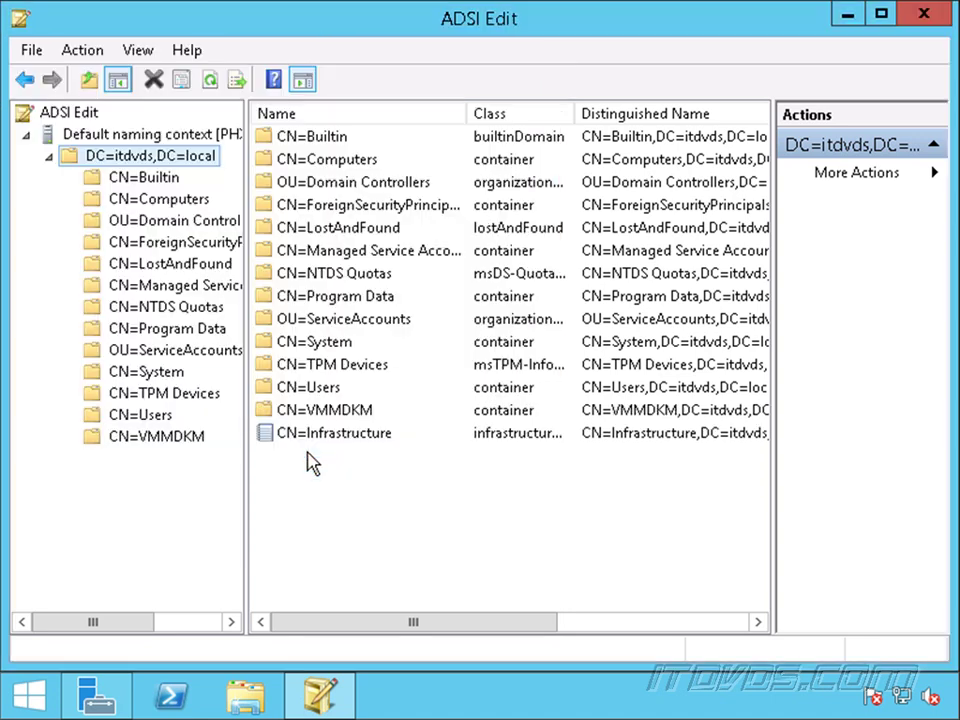
right_click(185, 442)
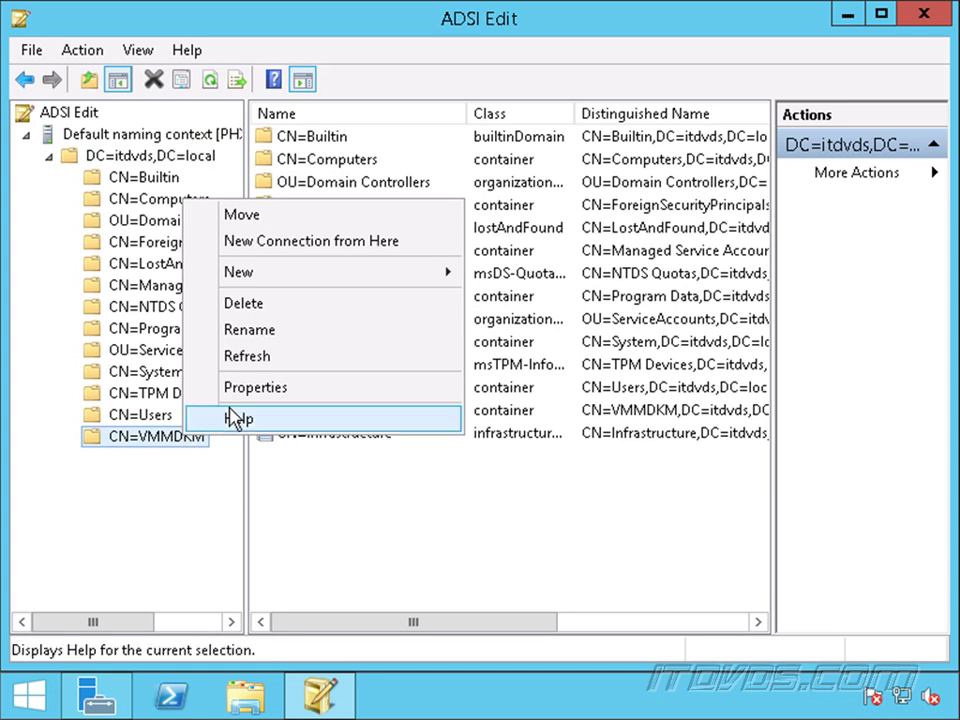
In VMMDKM's advanced security, make the Domain Admins entry apply to this object and all descendants
click(266, 388)
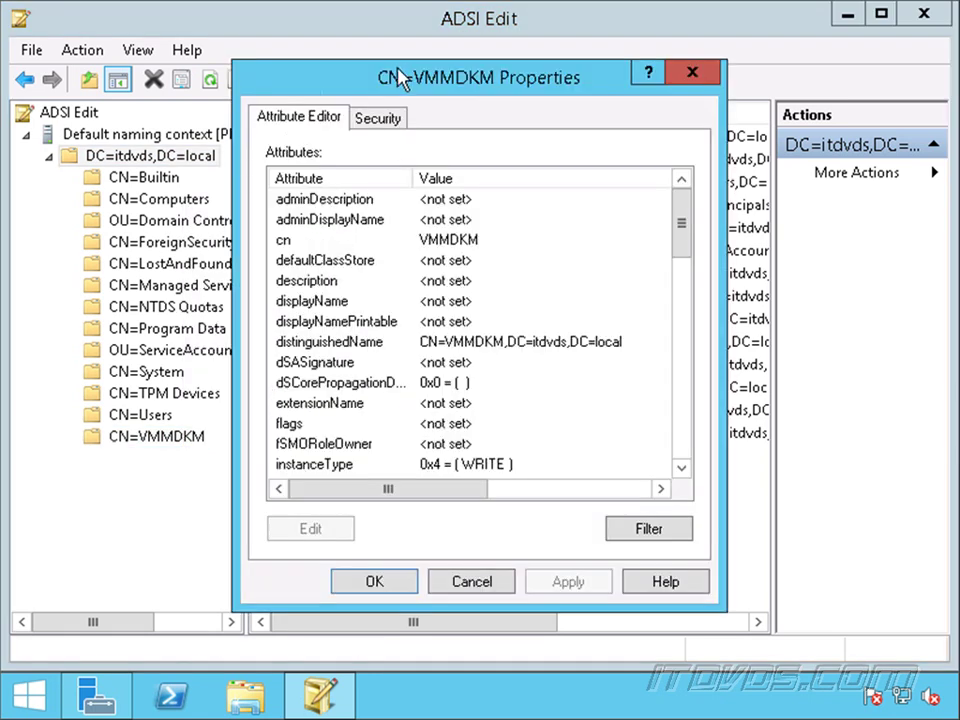
click(388, 118)
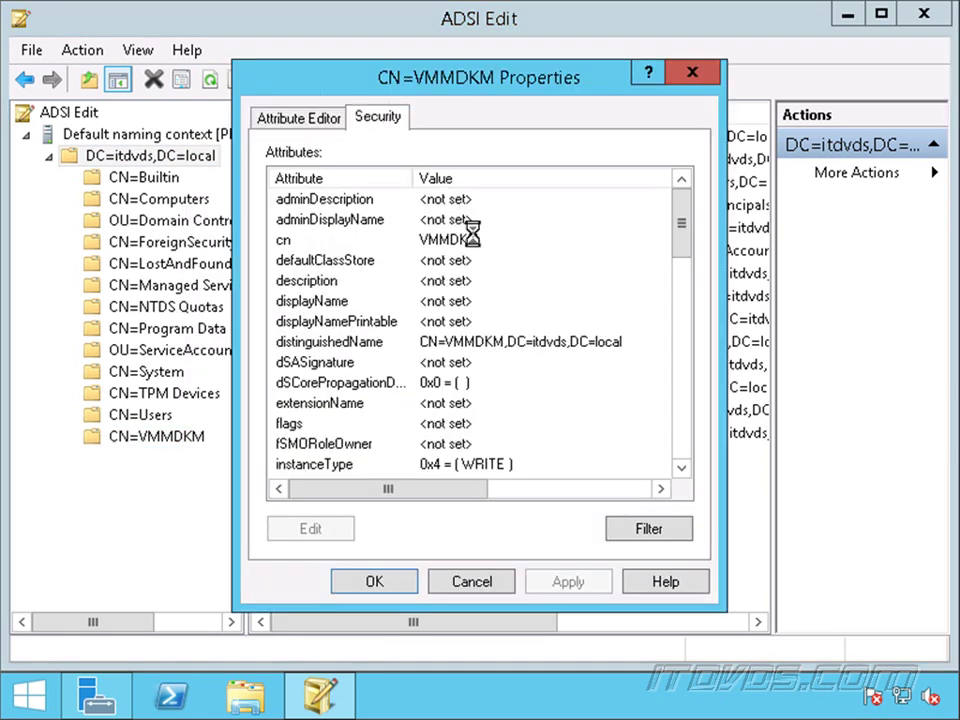
click(662, 494)
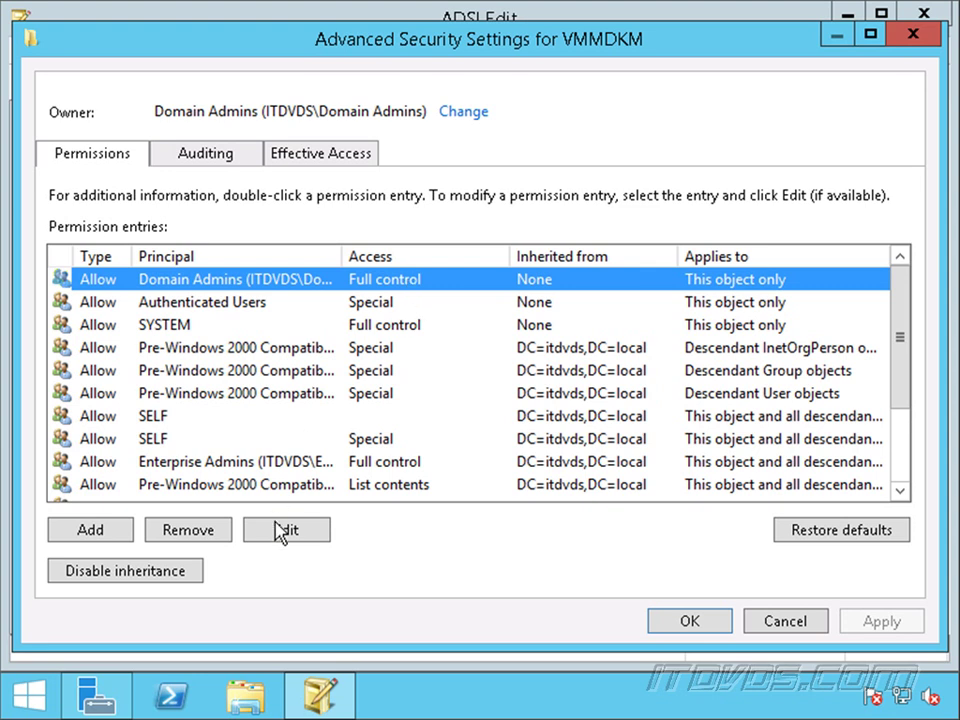
click(291, 536)
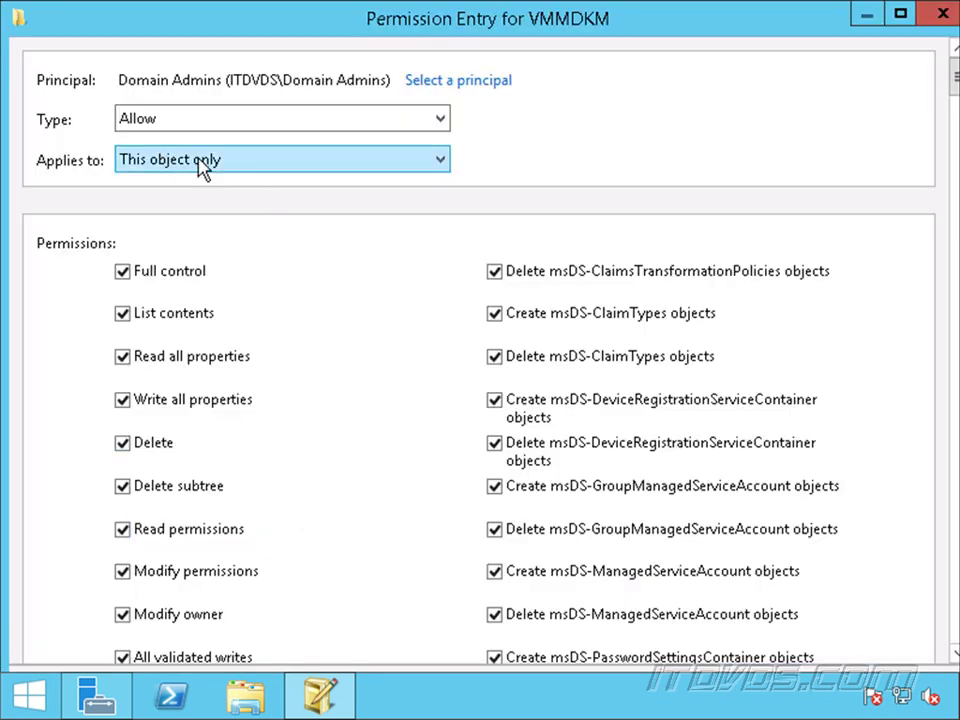
click(207, 164)
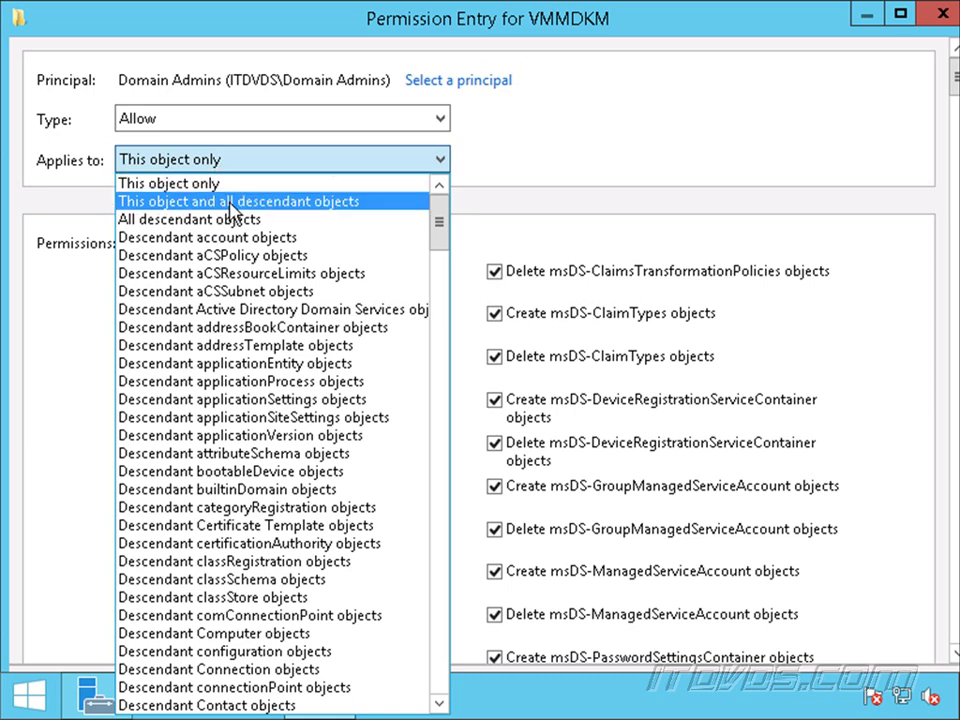
click(232, 203)
click(902, 18)
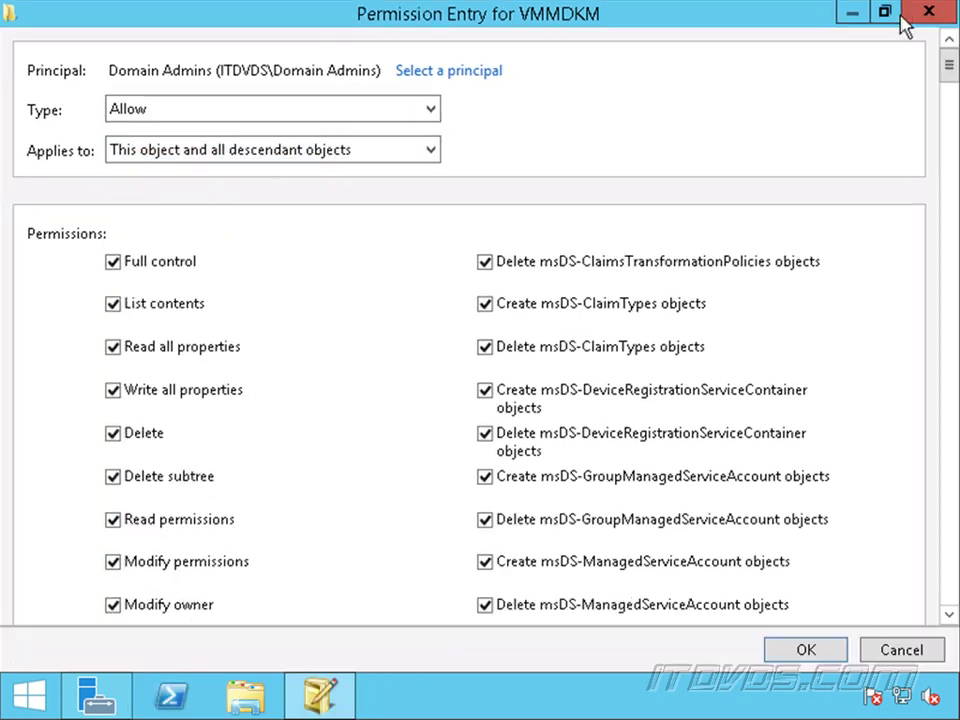
click(807, 651)
Add a permission entry granting VMMService Full control over VMMDKM and its descendants
click(92, 527)
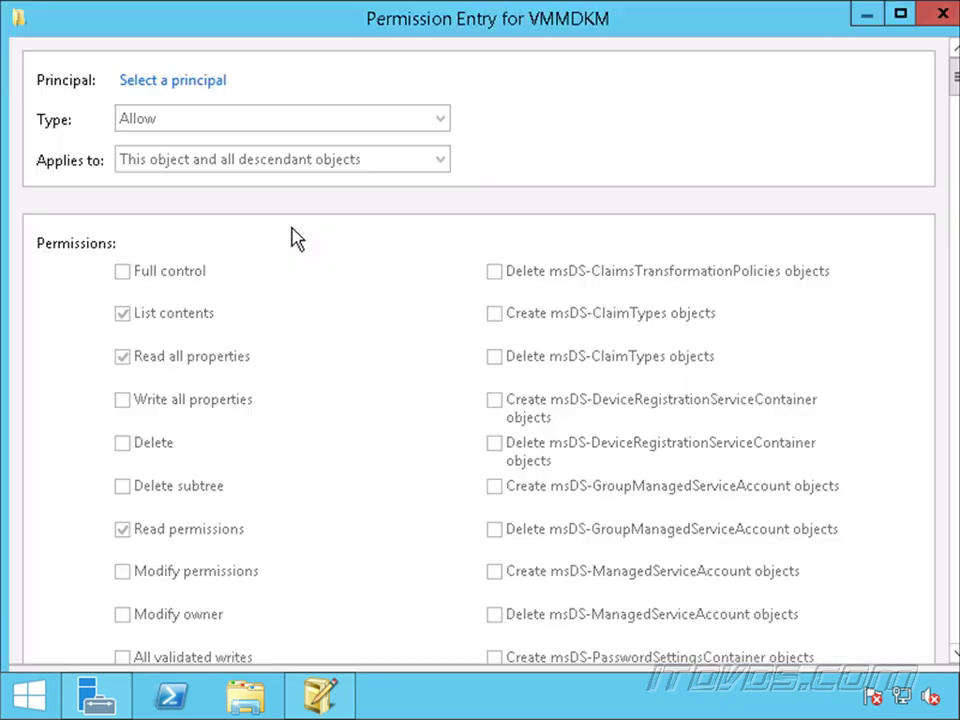
click(200, 84)
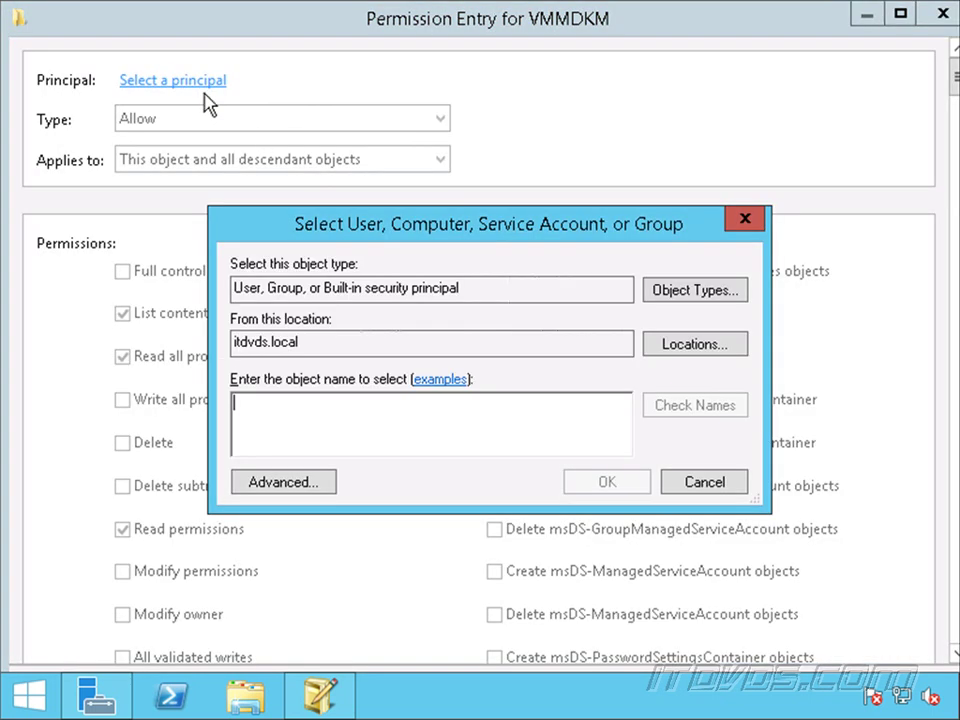
text(vmmservice)
click(684, 410)
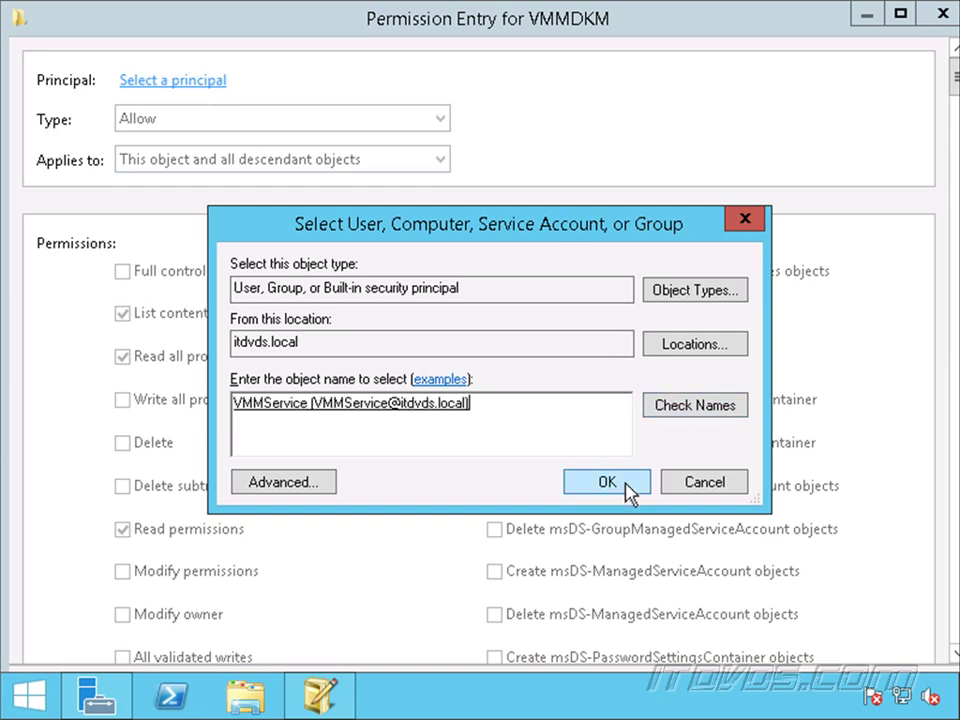
click(628, 482)
click(122, 271)
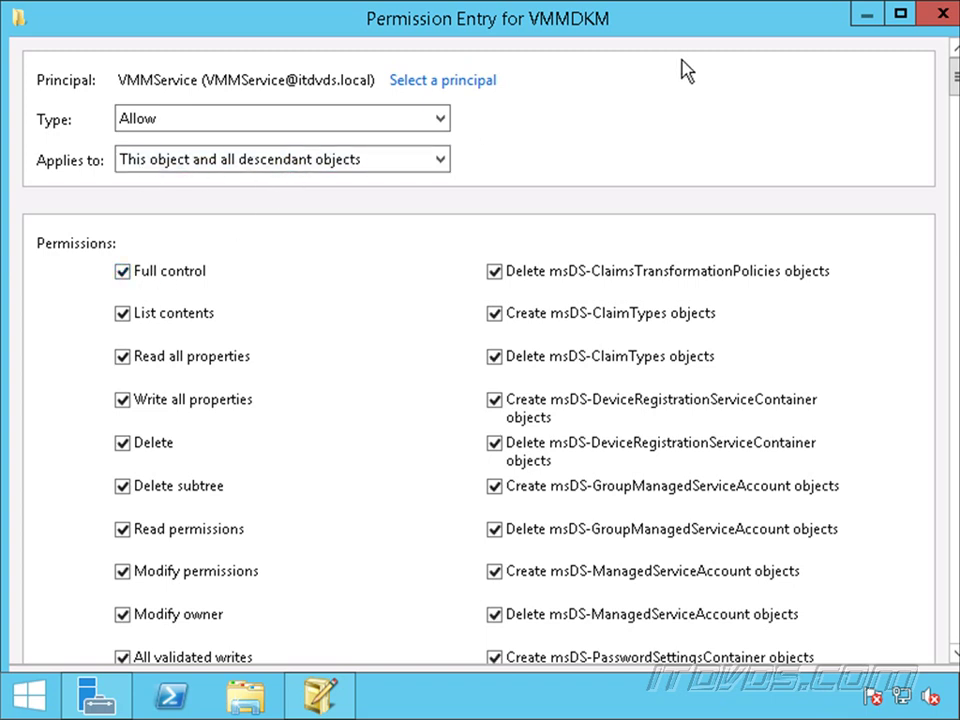
double_click(716, 32)
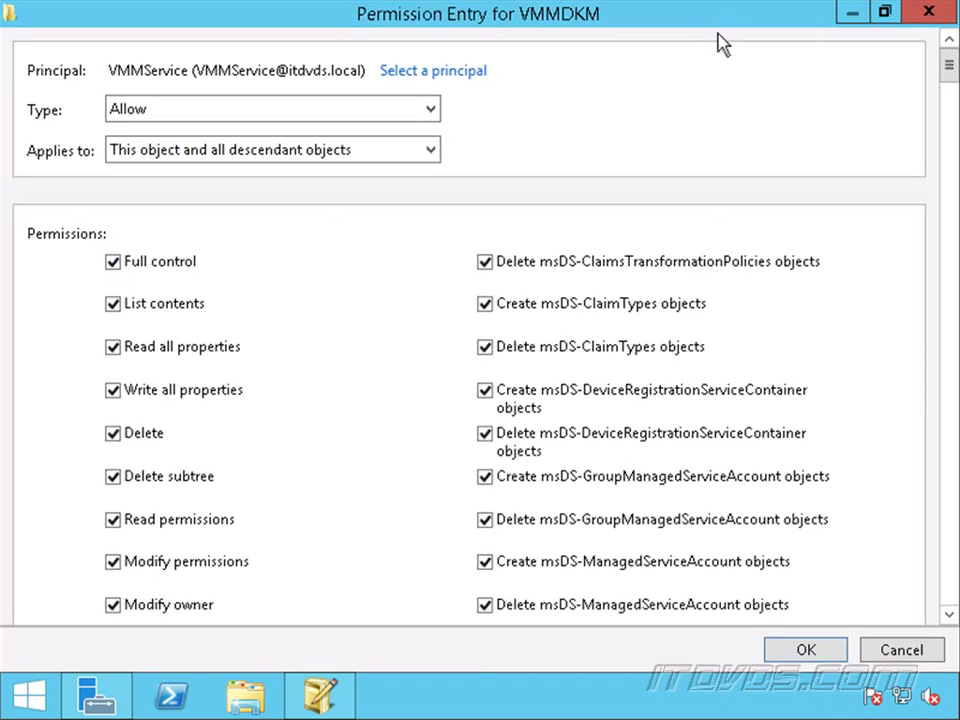
click(806, 650)
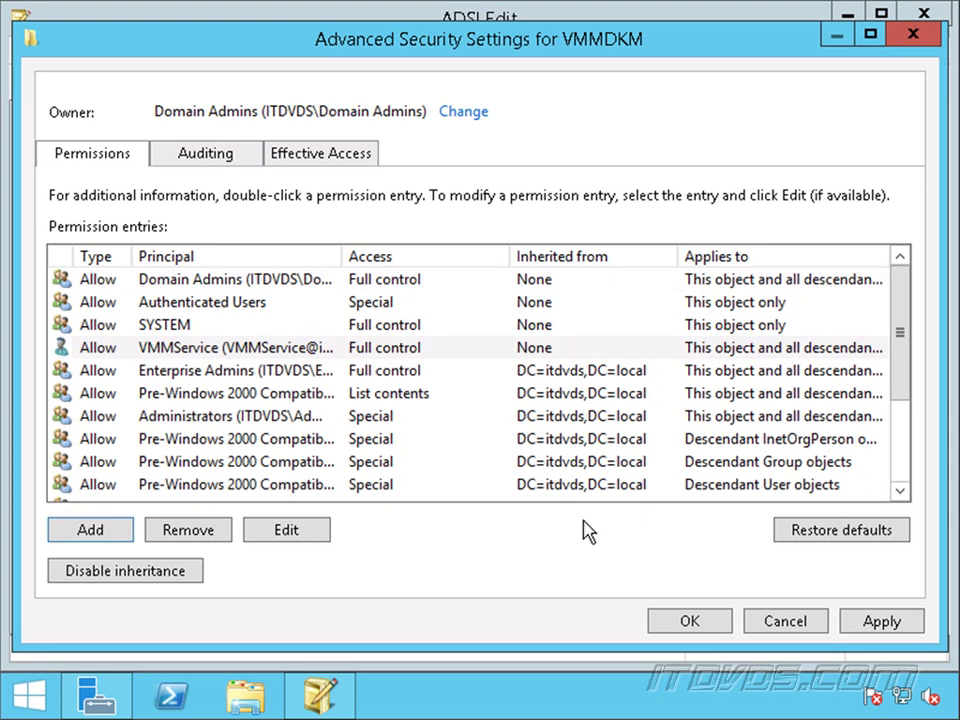
Apply the permissions and view VMMDKM's distinguishedName, CN=VMMDKM,DC=itdvds,DC=local
click(707, 623)
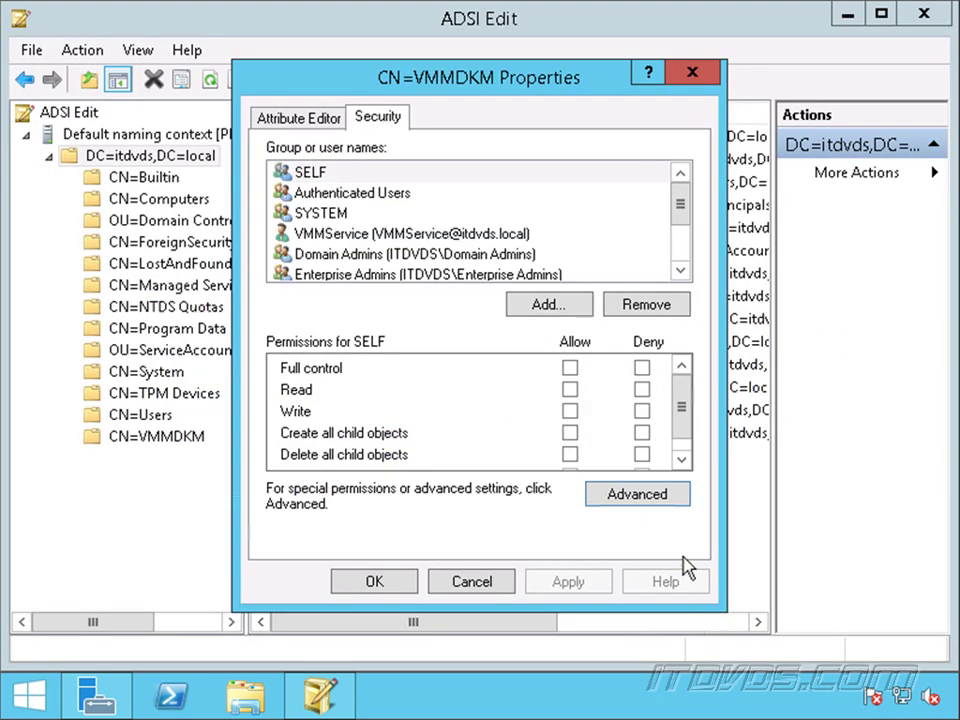
click(300, 121)
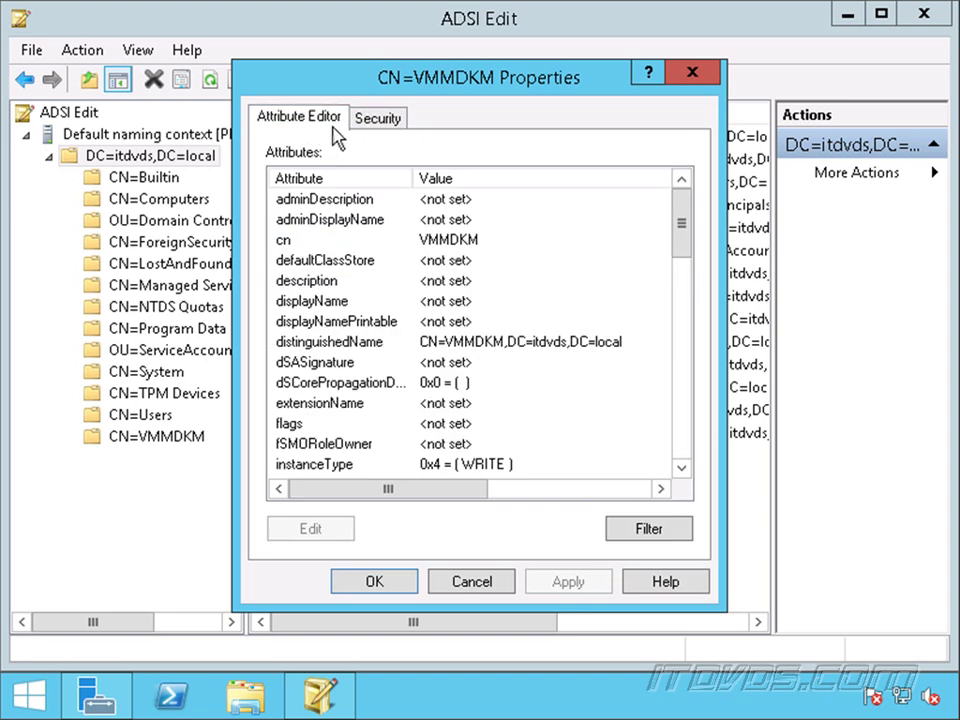
click(388, 343)
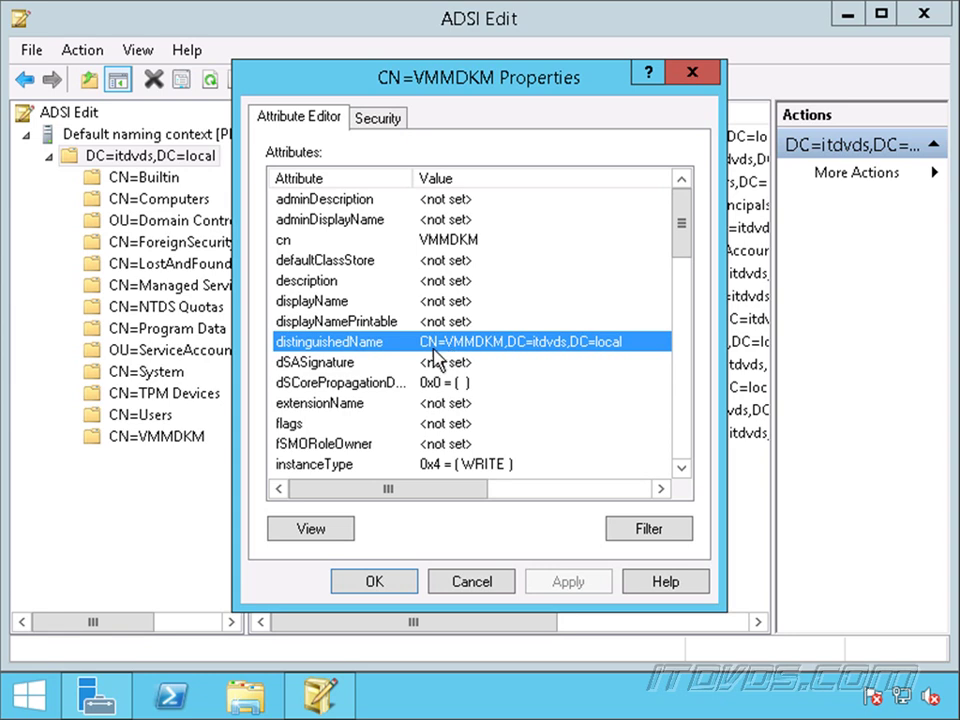
click(318, 531)
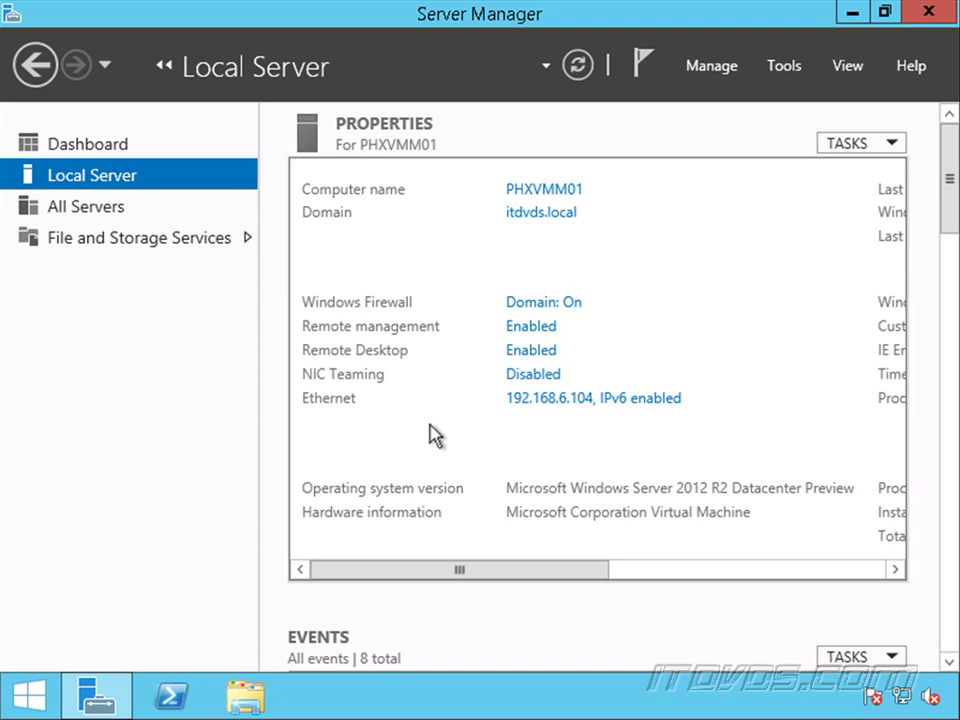
Add the domain account vmmservice to the local Administrators group in Computer Management, then show Start
right_click(40, 698)
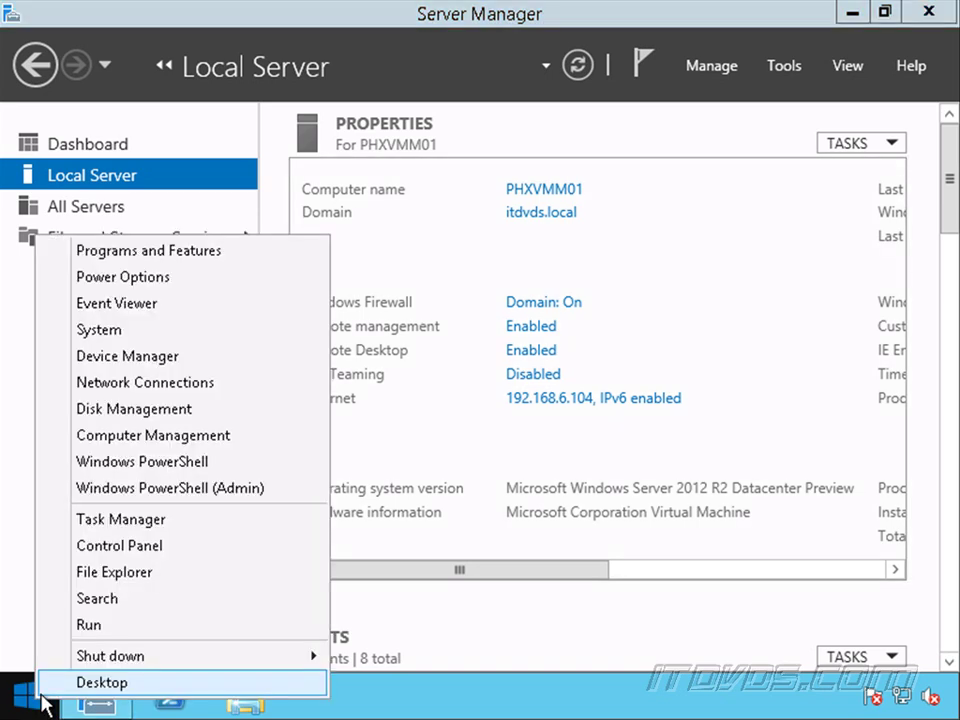
click(124, 440)
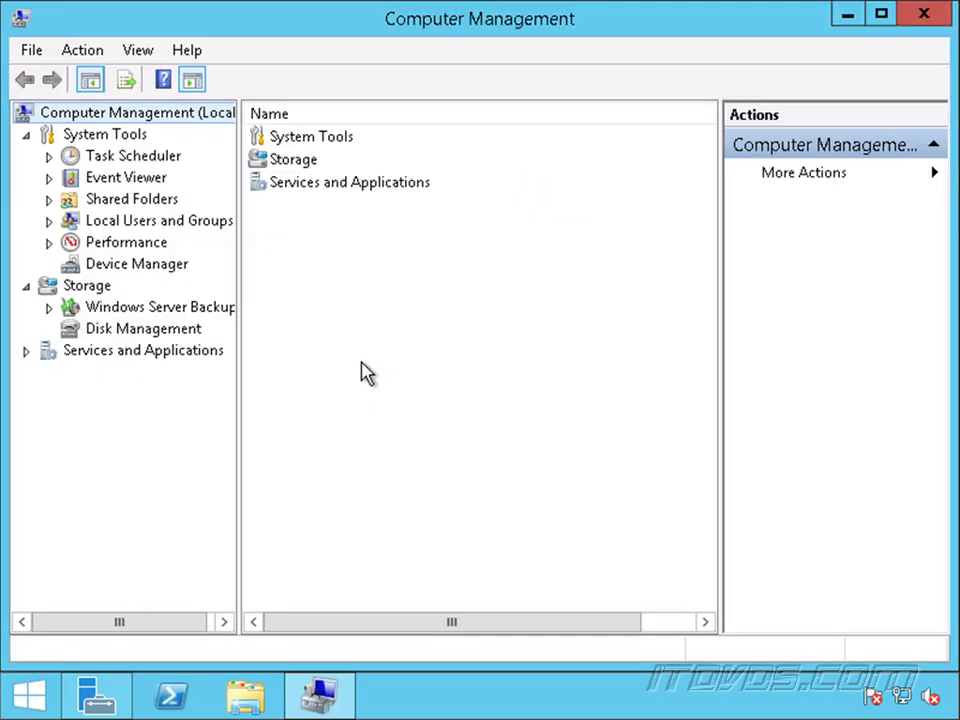
click(48, 221)
click(132, 264)
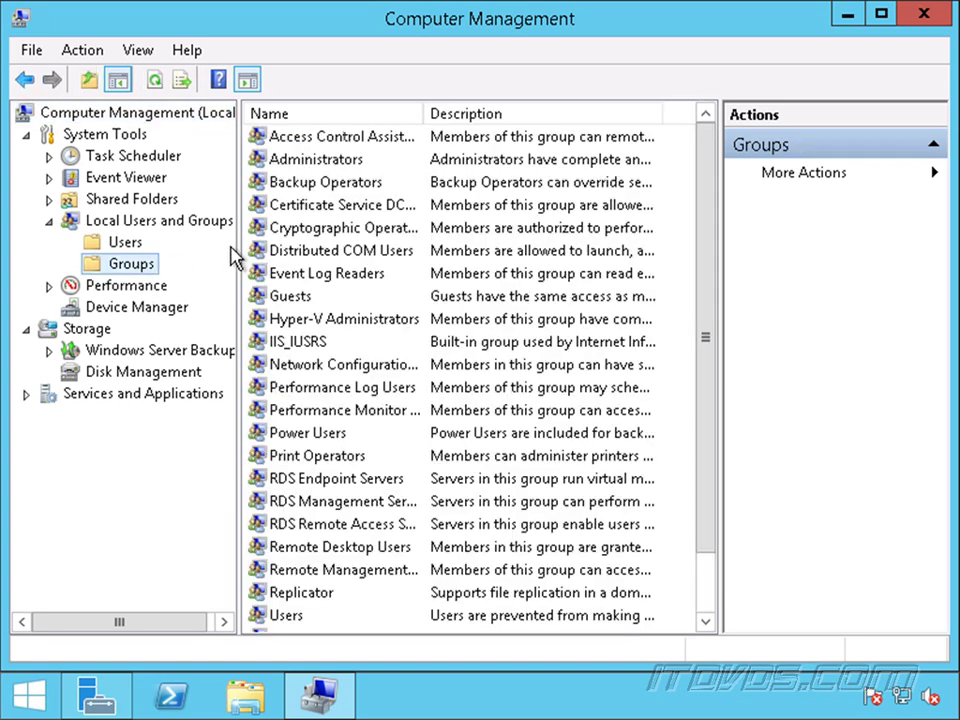
double_click(333, 160)
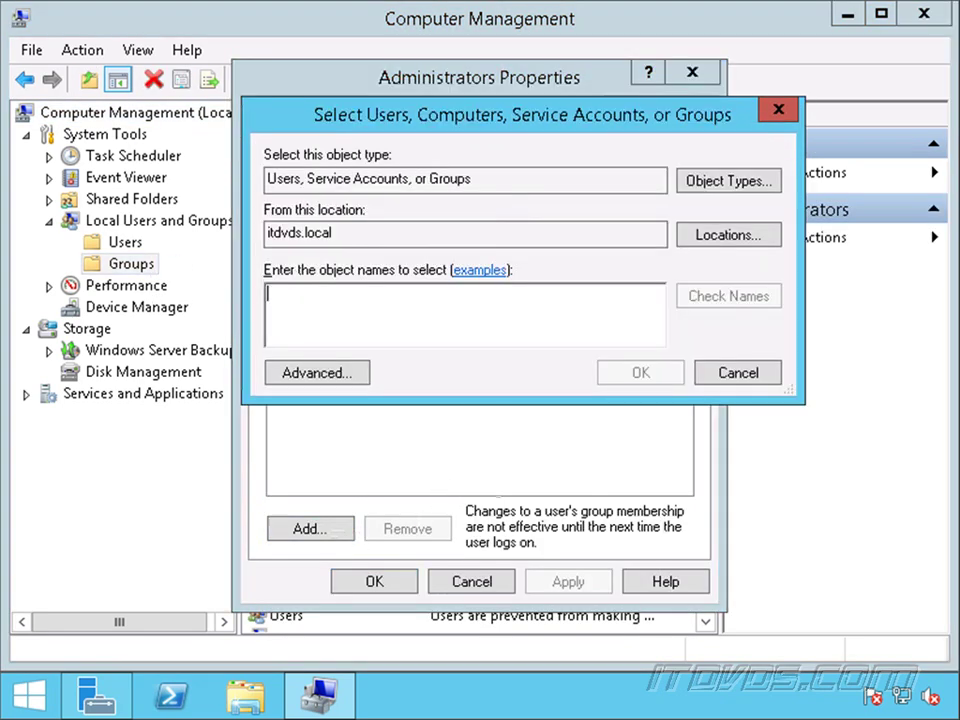
text(vmmservic)
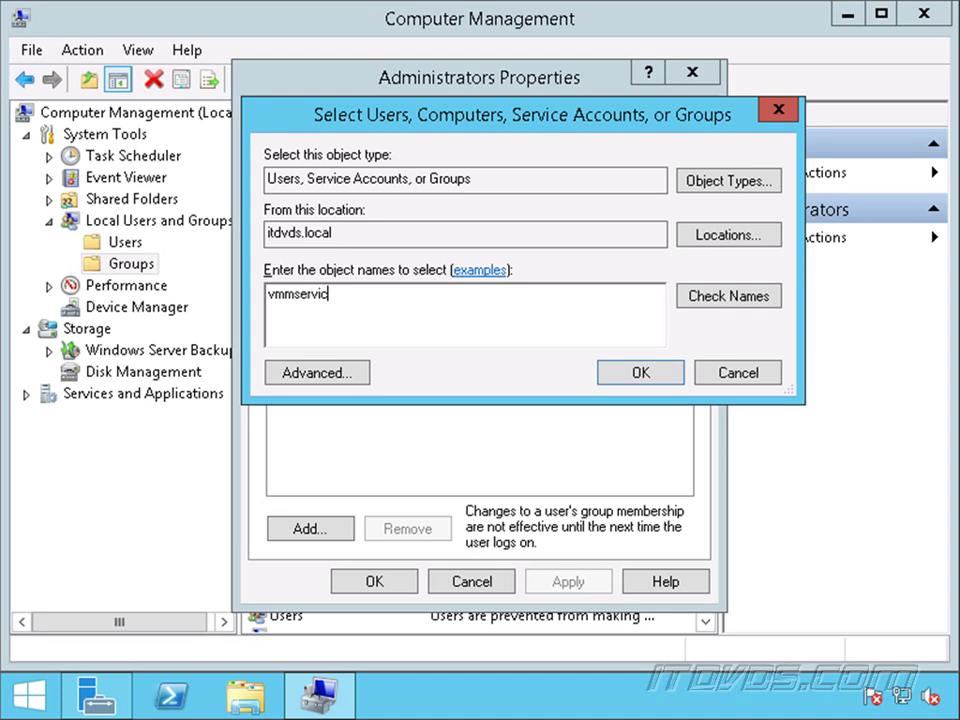
text(e)
click(705, 303)
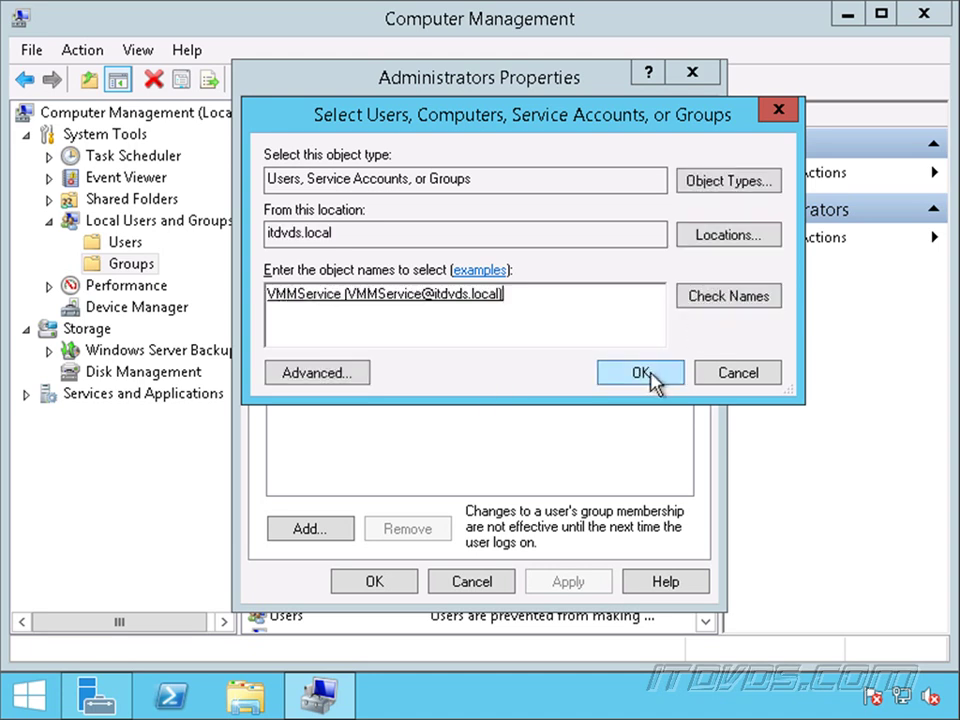
click(656, 385)
click(390, 580)
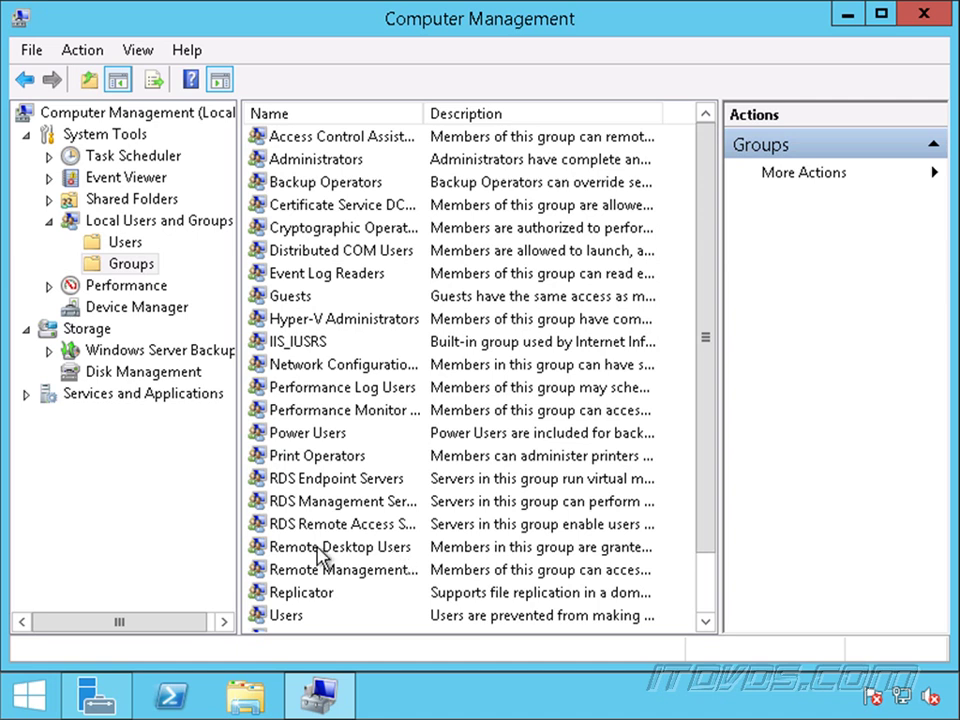
click(40, 703)
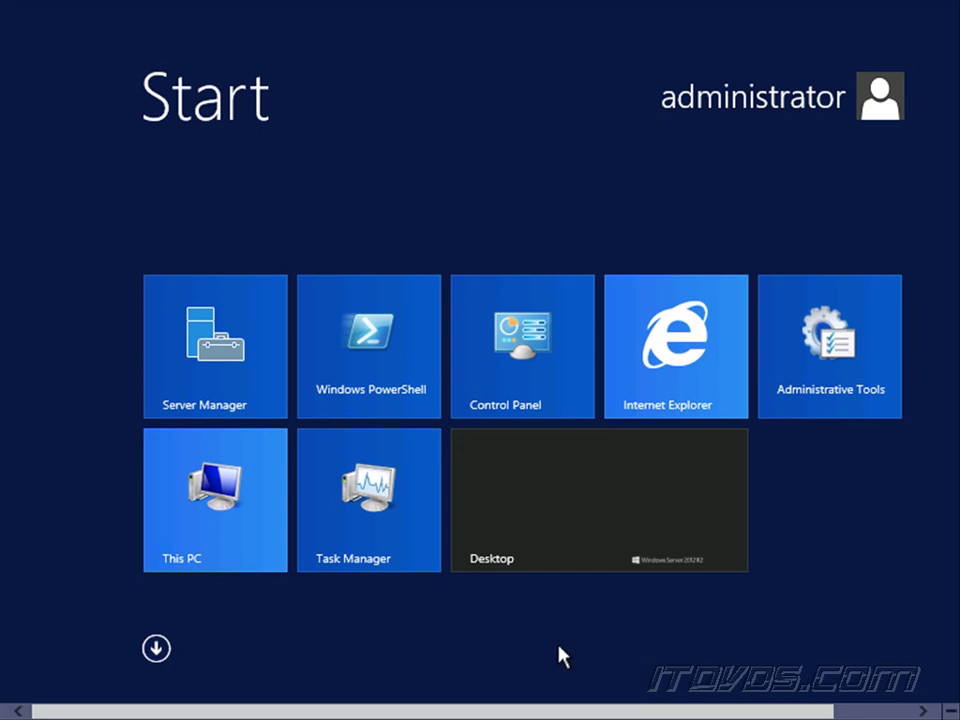
Open SQL Server Management Studio, connect to PHXVMM01, and expand its Databases folder
click(160, 654)
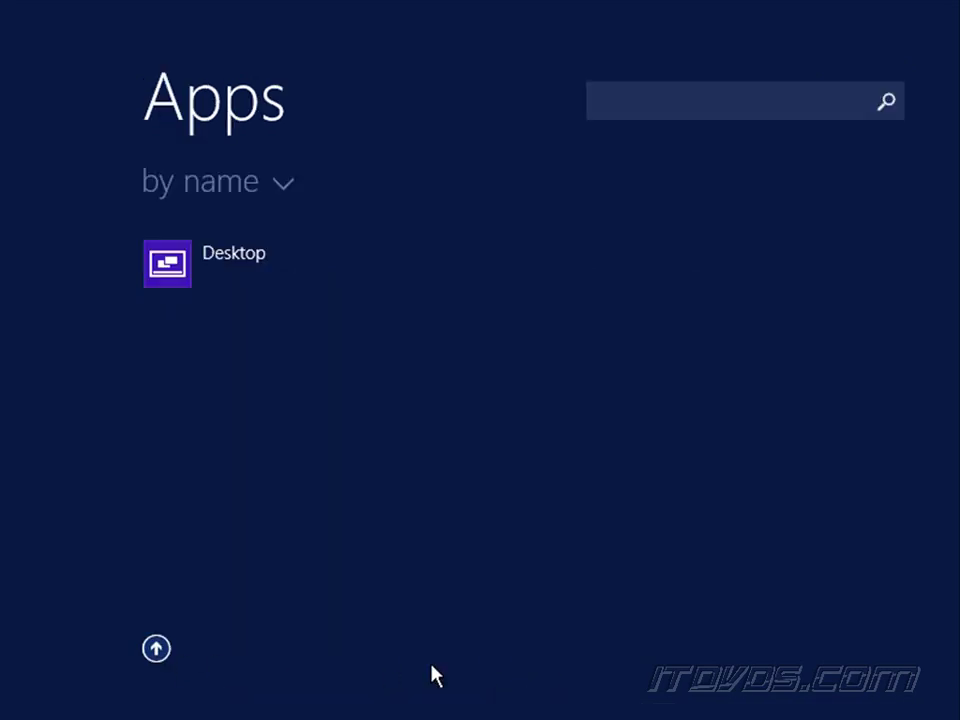
click(155, 658)
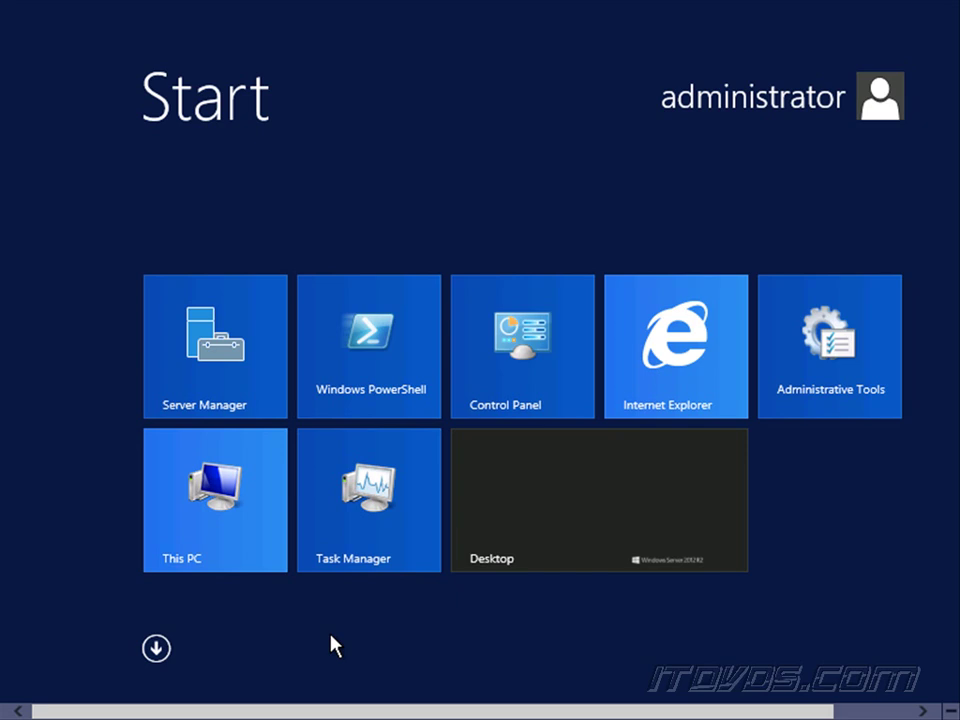
click(156, 650)
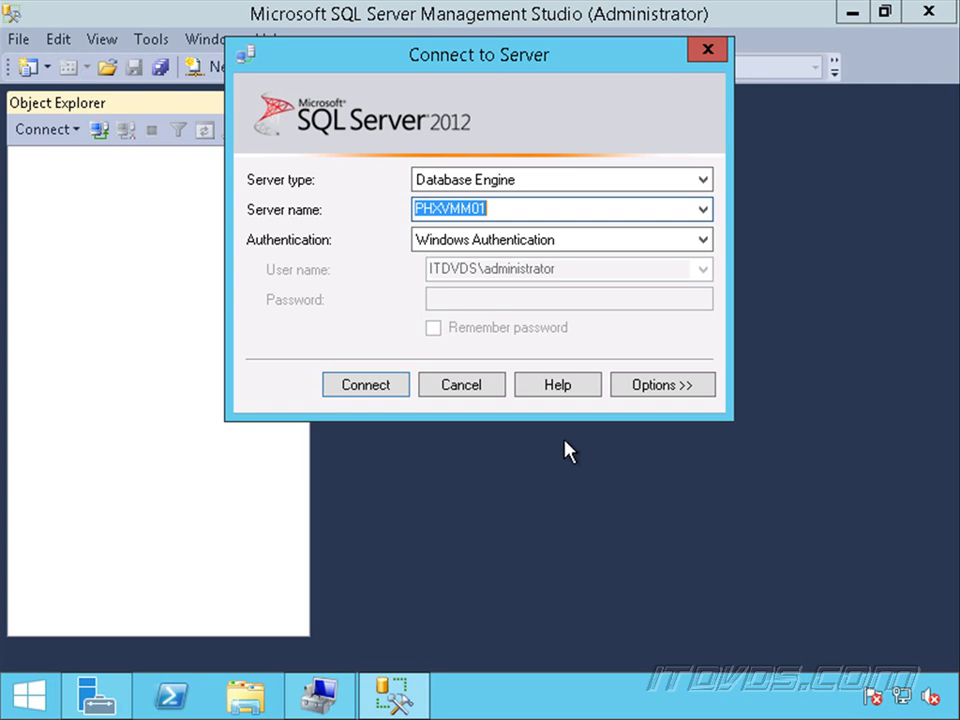
click(386, 397)
click(45, 180)
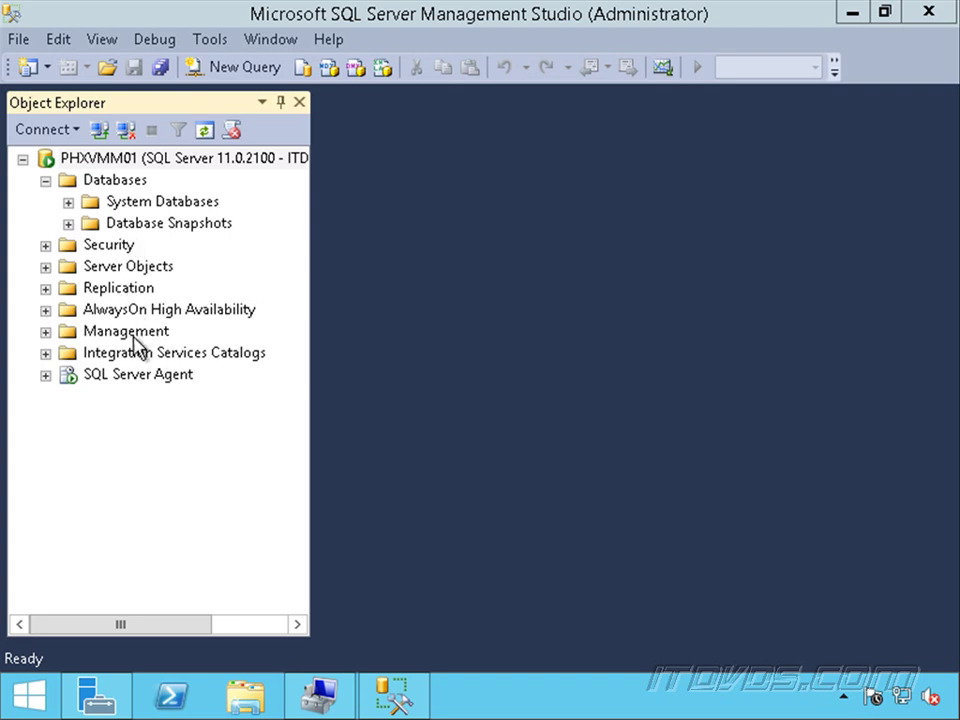
Start a new login from the server's Security > Logins folder
click(45, 245)
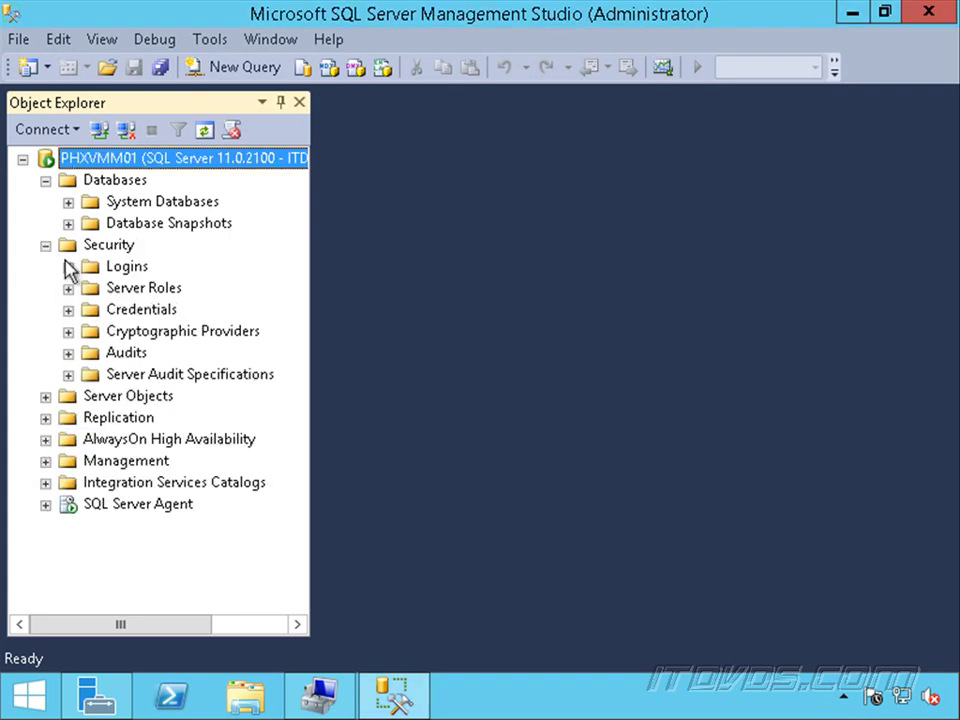
click(67, 266)
right_click(93, 268)
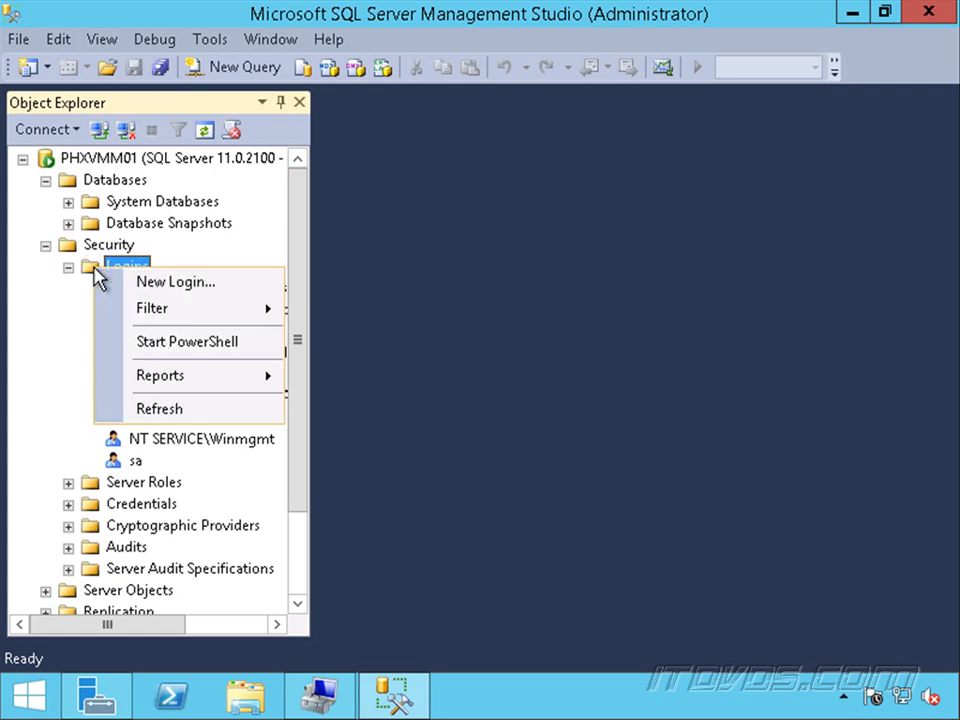
click(165, 284)
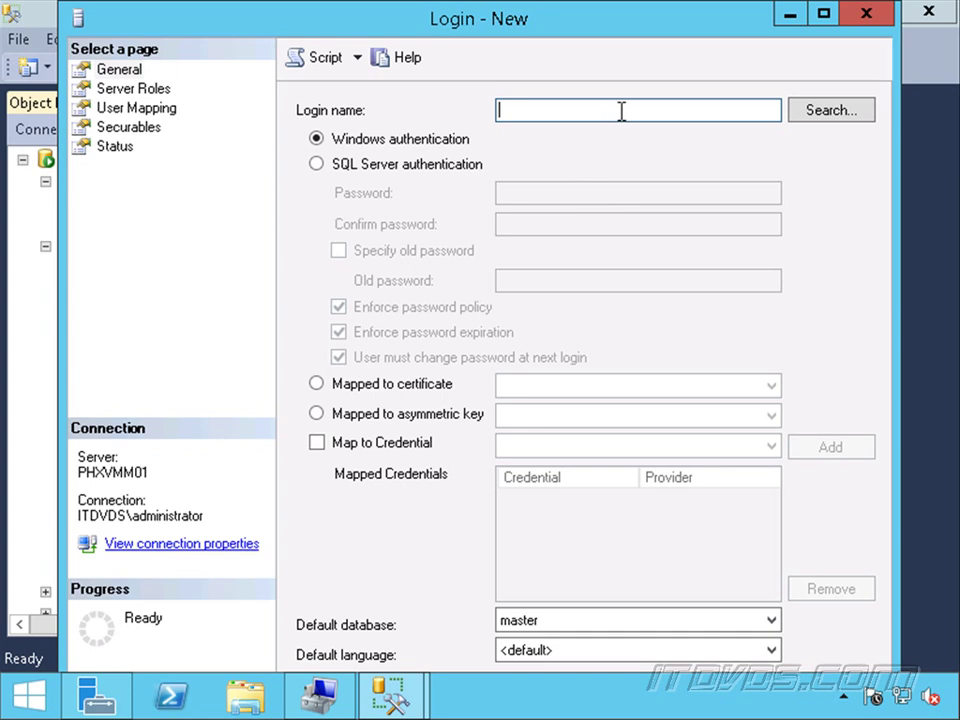
Find vmmservice by searching the Entire Directory and use it as the login name
click(829, 114)
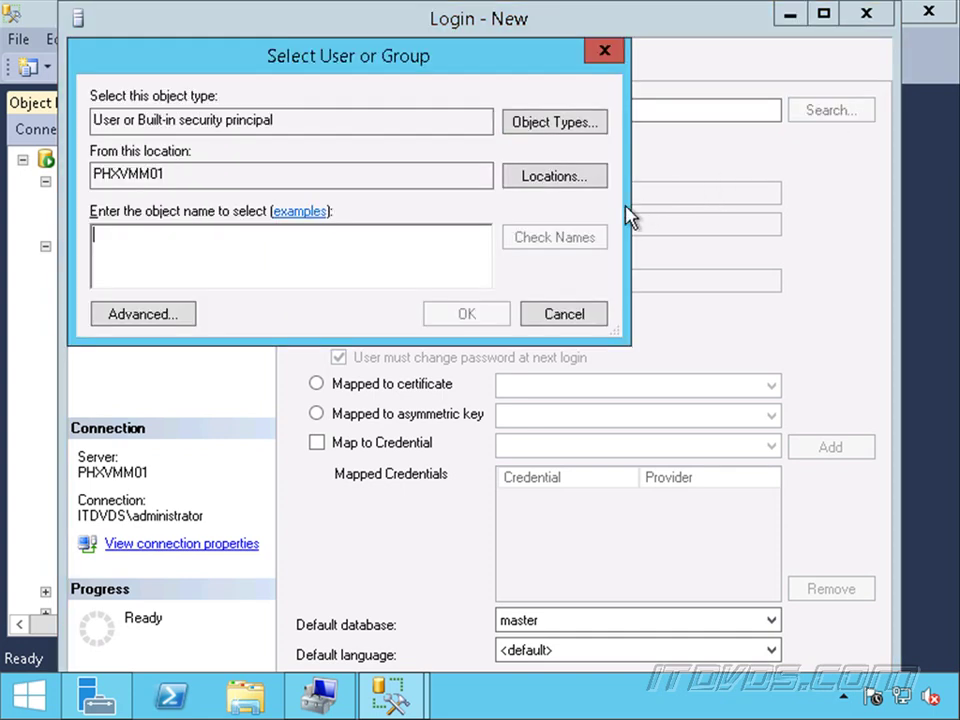
text(vmmser)
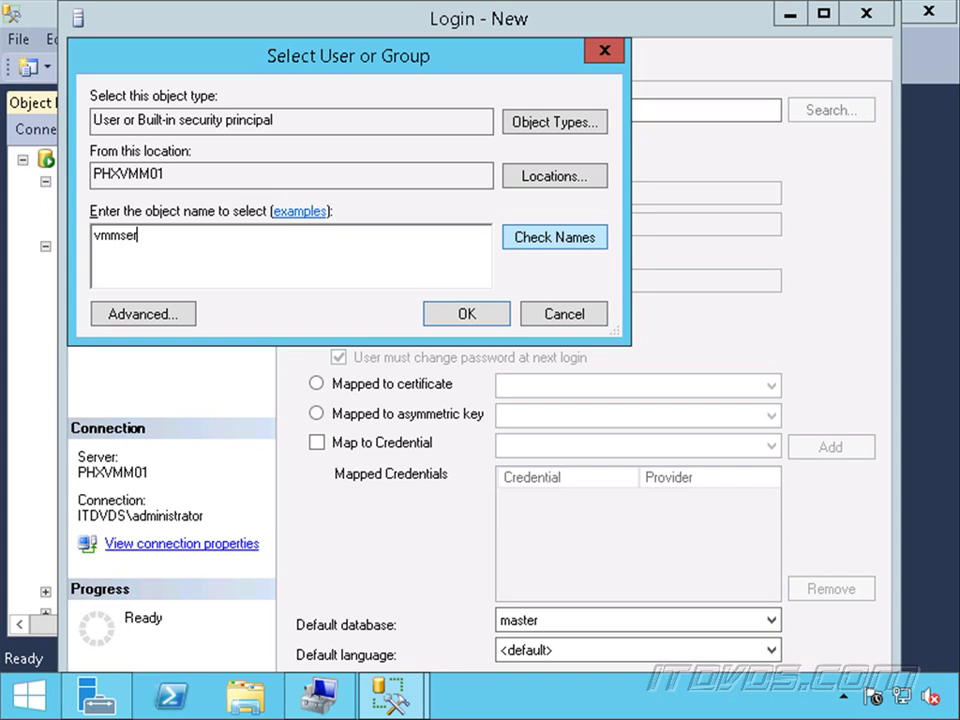
text(vice)
click(570, 245)
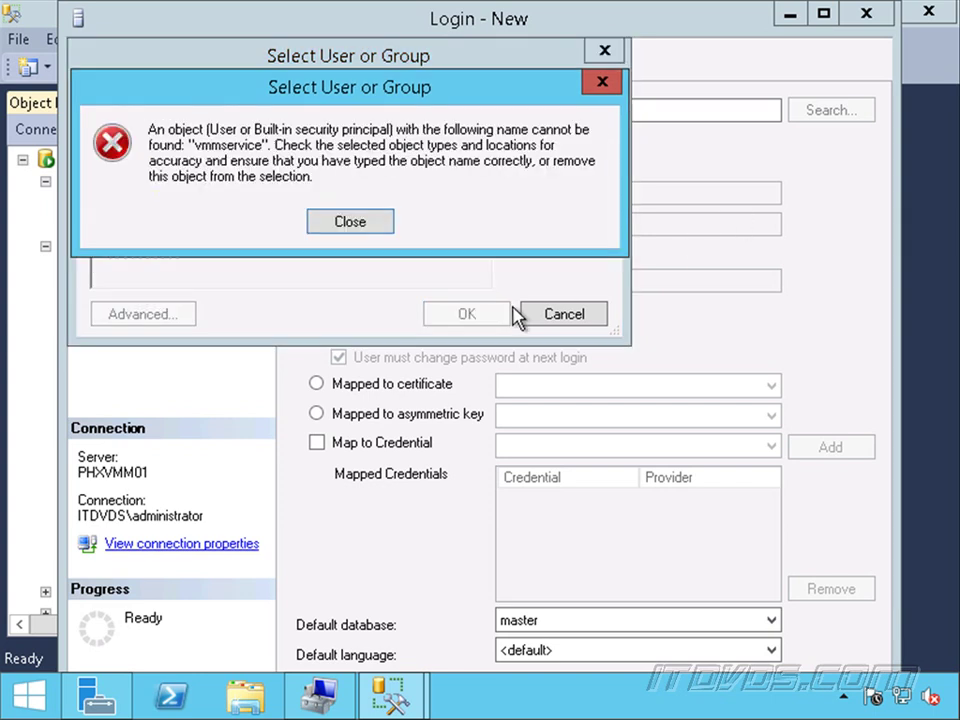
click(376, 226)
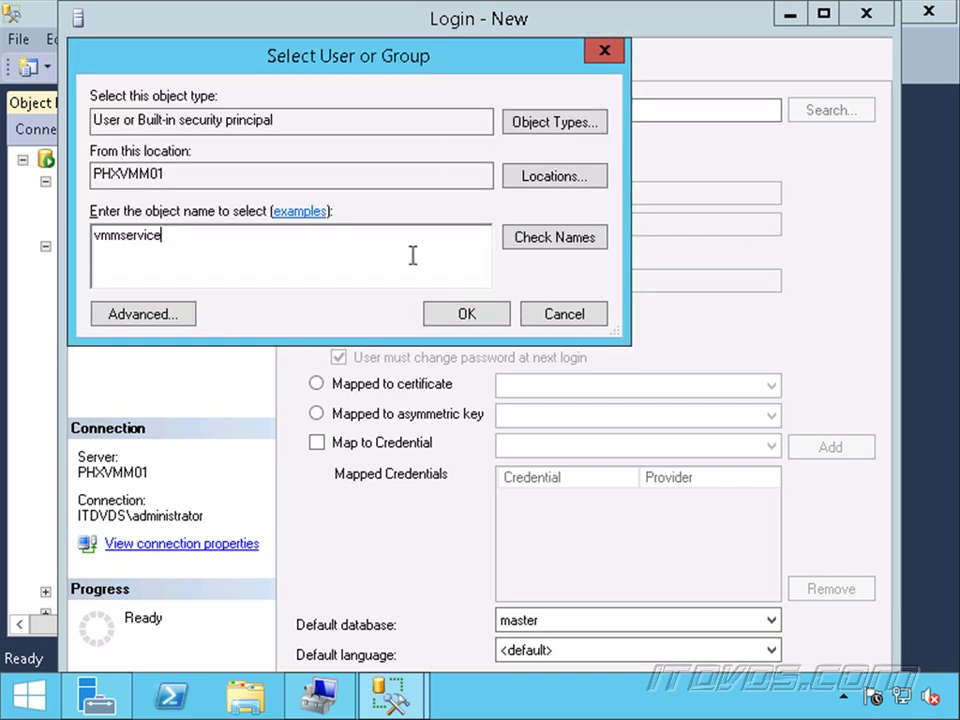
click(516, 177)
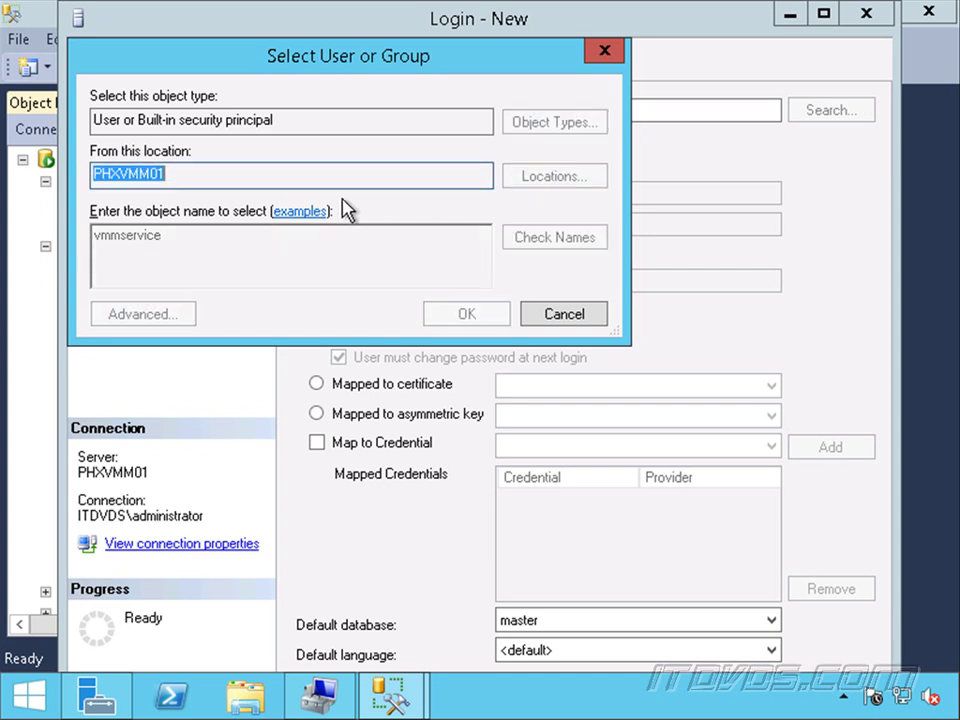
click(180, 215)
click(527, 396)
click(553, 240)
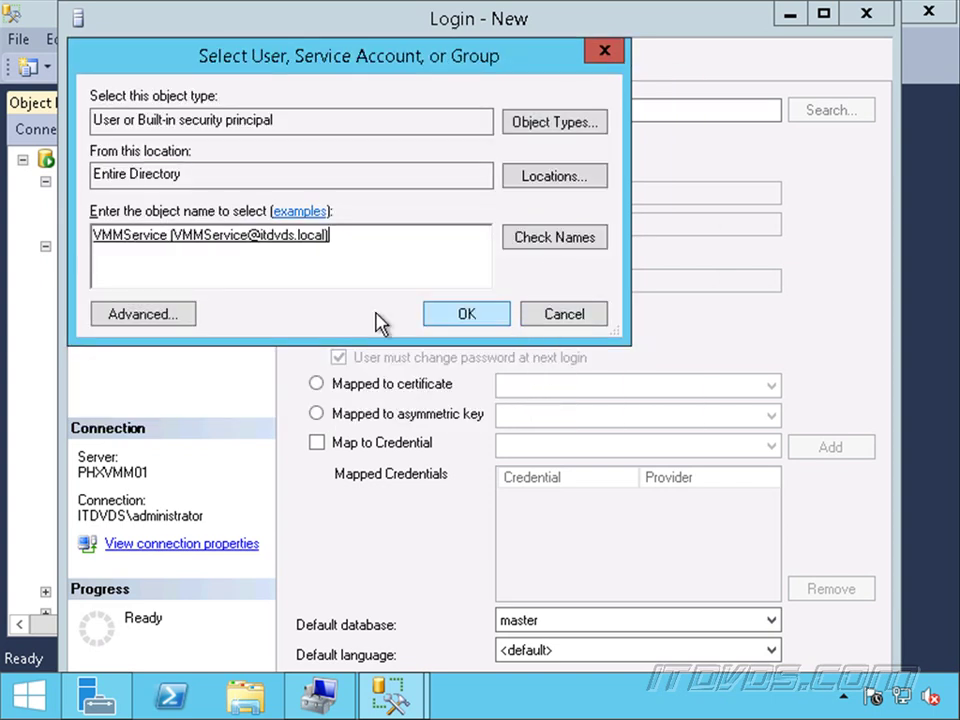
click(493, 321)
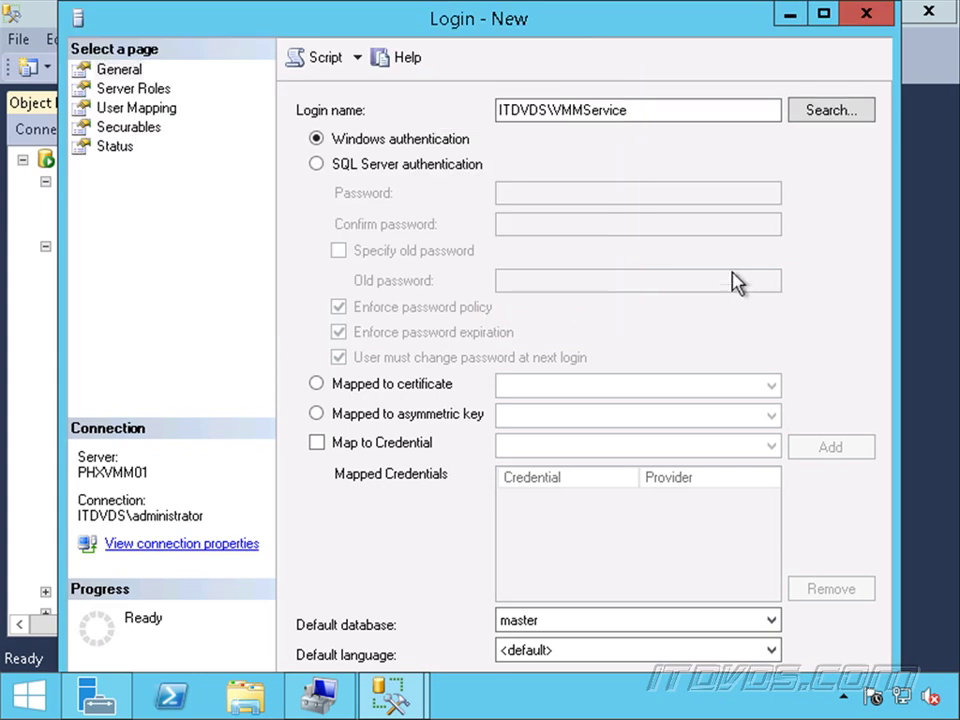
Grant the VMMService login the dbcreator, processadmin and securityadmin server roles and create it
click(822, 14)
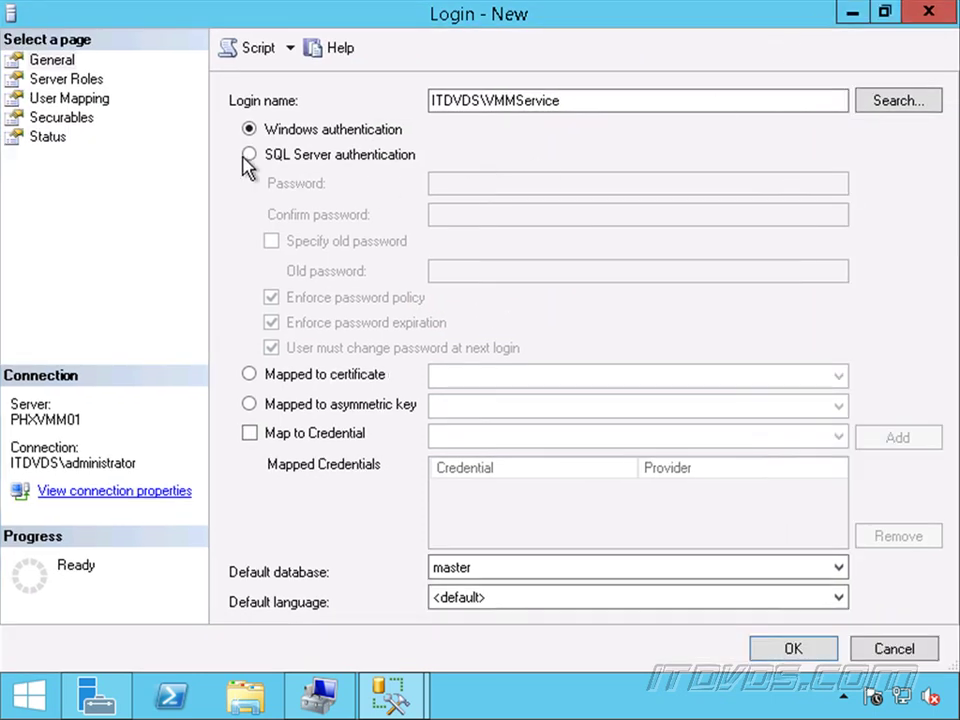
click(64, 80)
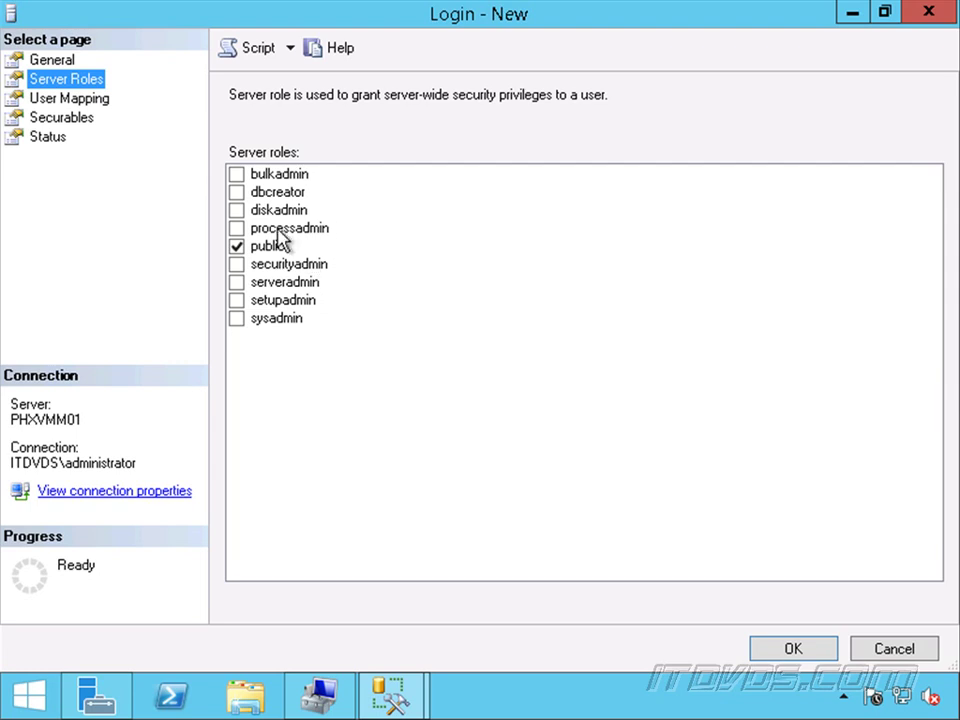
click(241, 194)
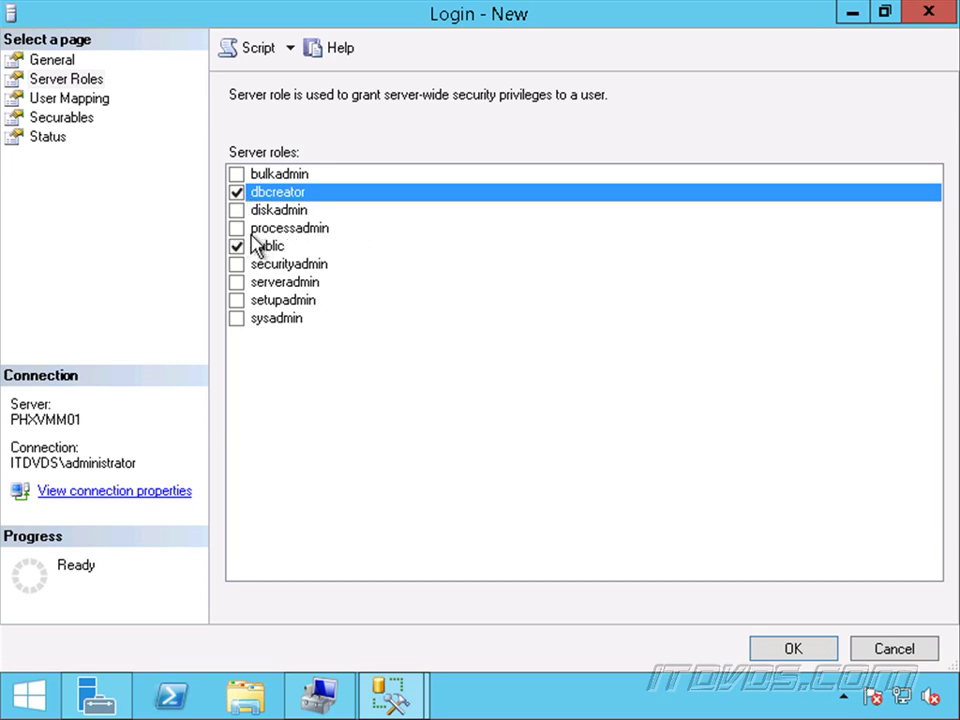
click(236, 228)
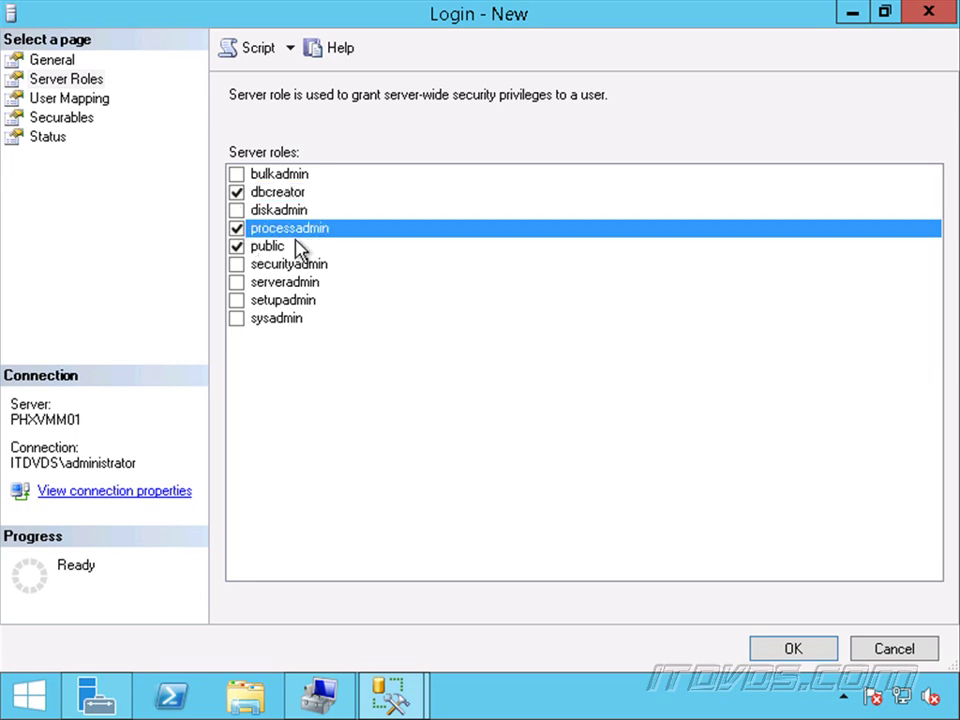
click(237, 264)
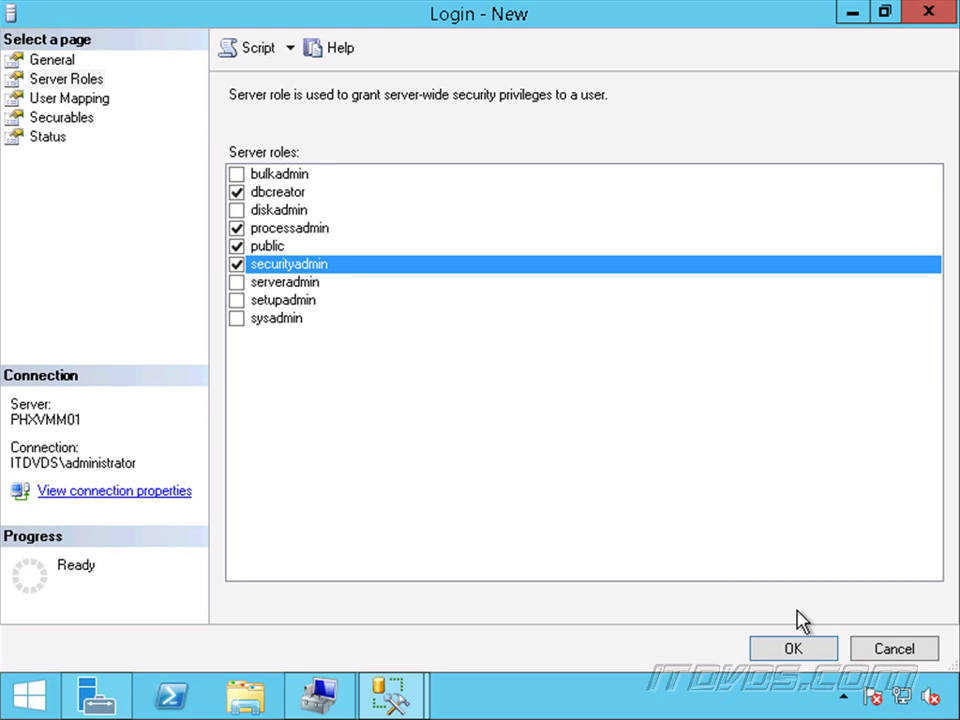
click(797, 652)
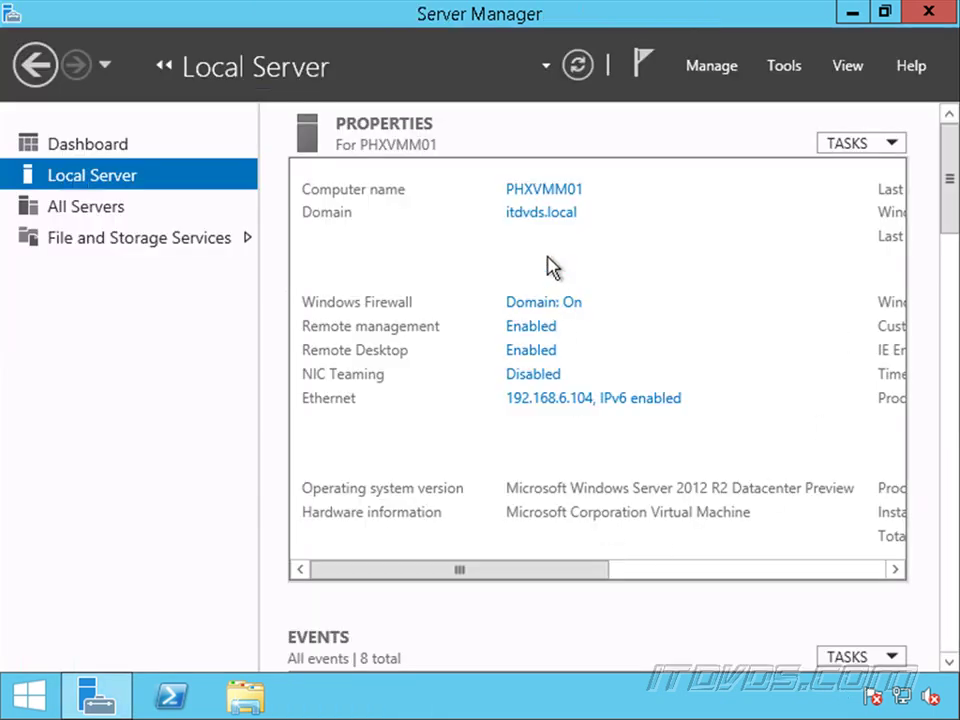
Set Windows Update to 'Check for updates but let me choose', then install the one important update
drag(545, 570, 829, 574)
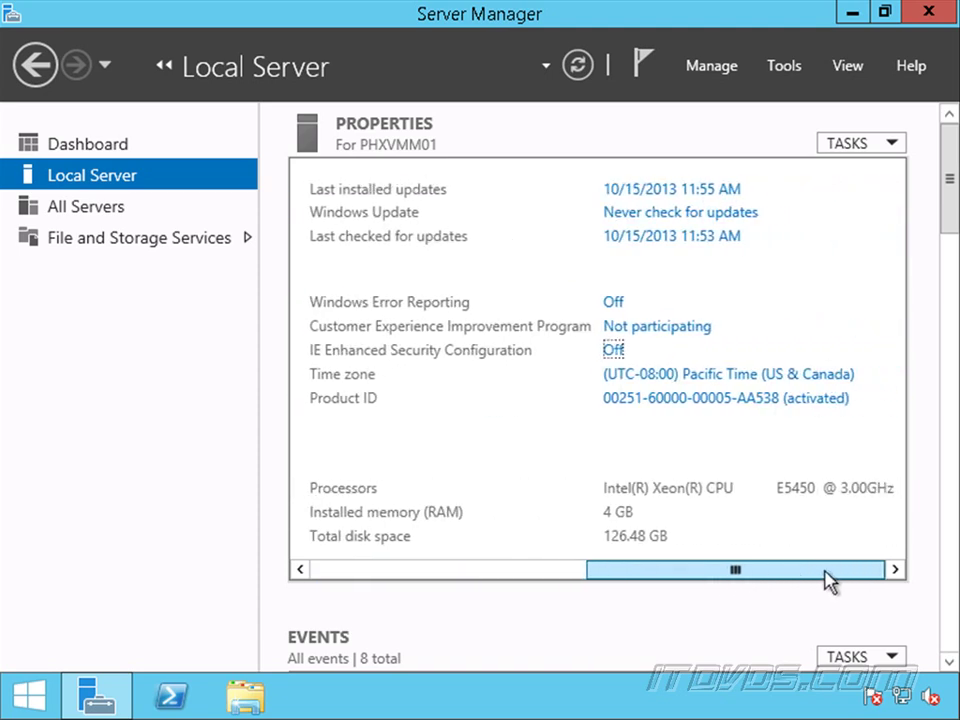
click(700, 214)
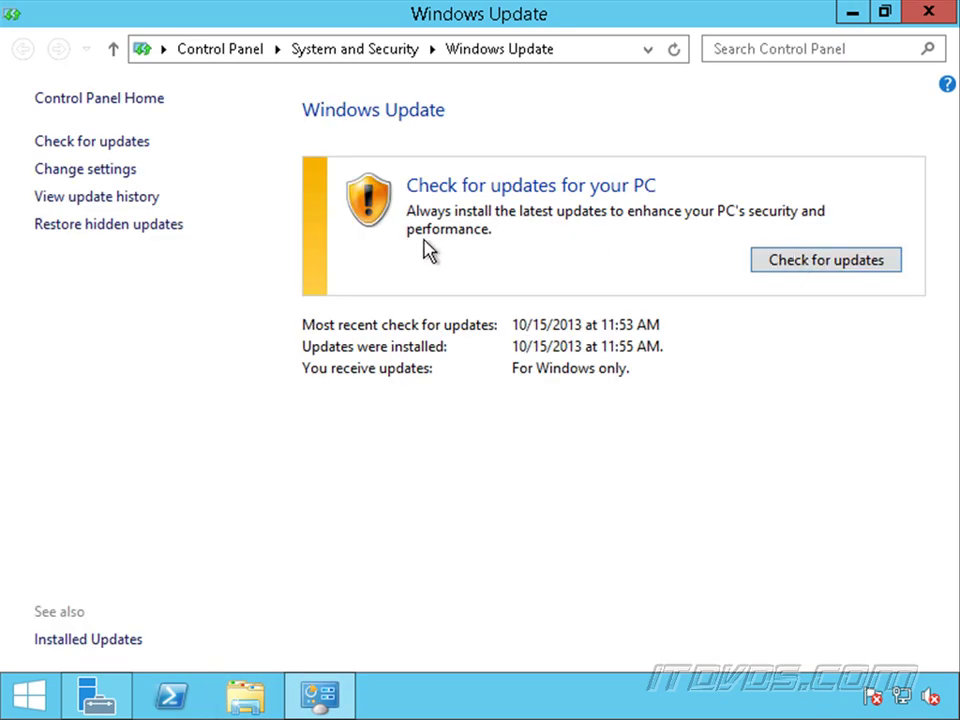
click(127, 170)
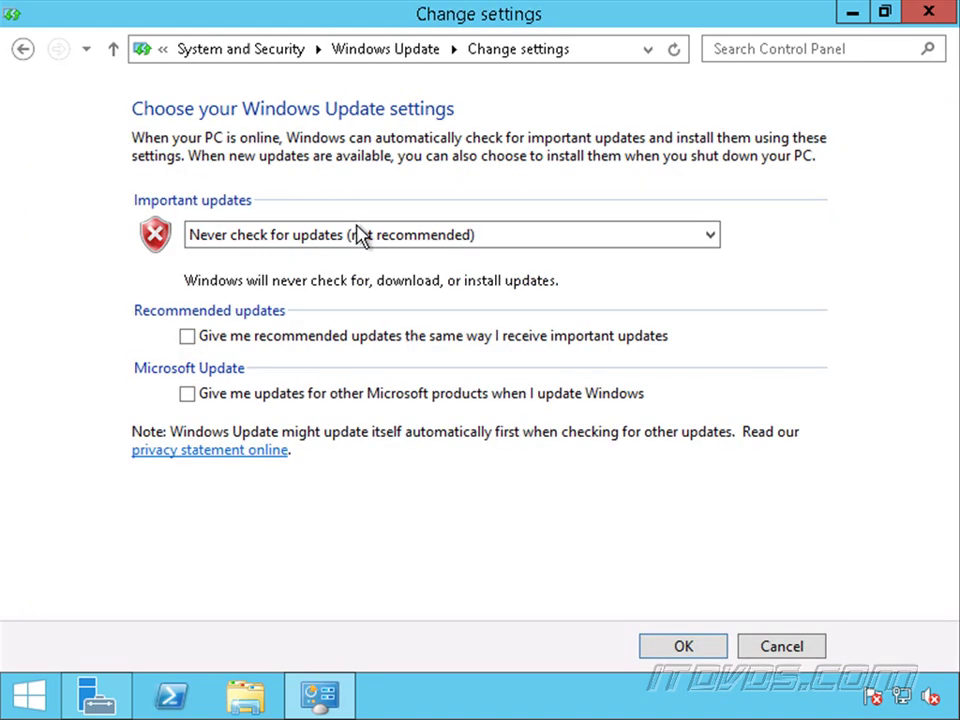
click(448, 236)
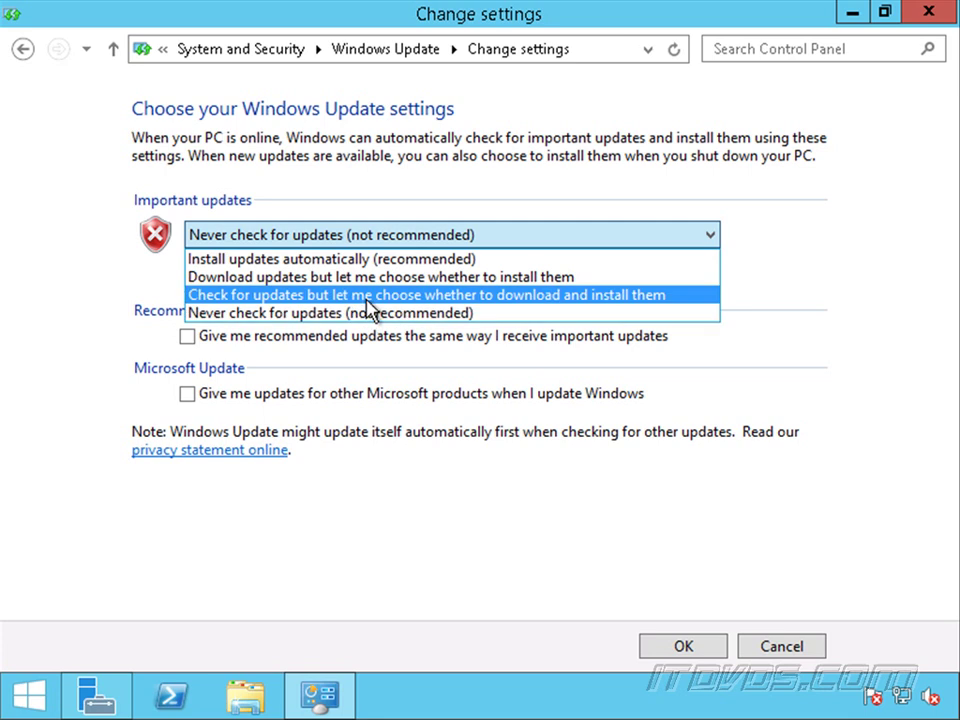
click(372, 297)
click(688, 648)
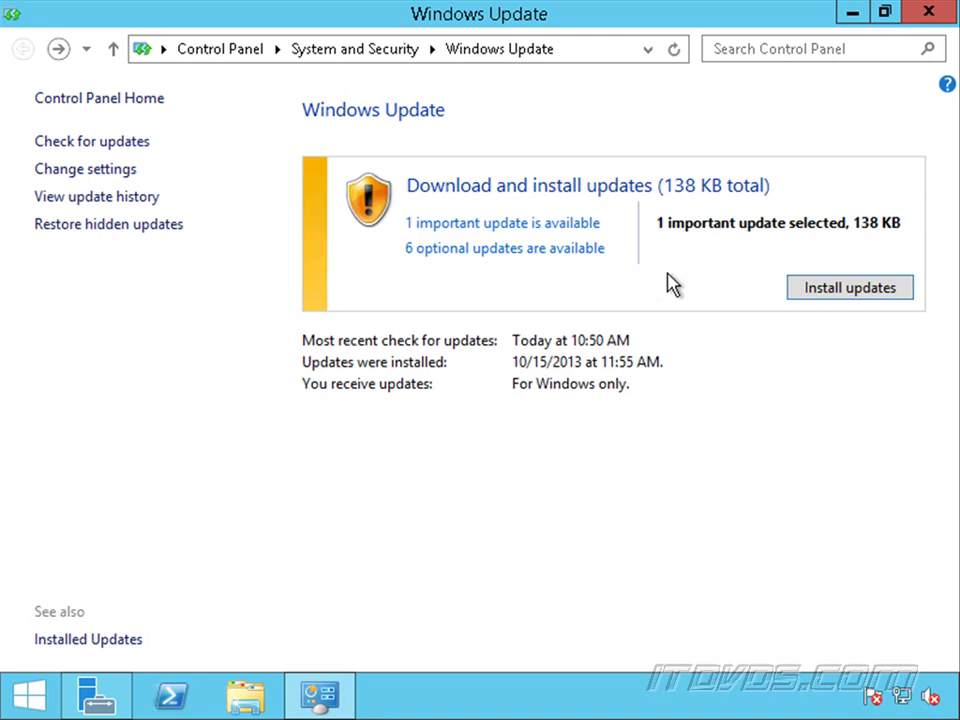
click(866, 290)
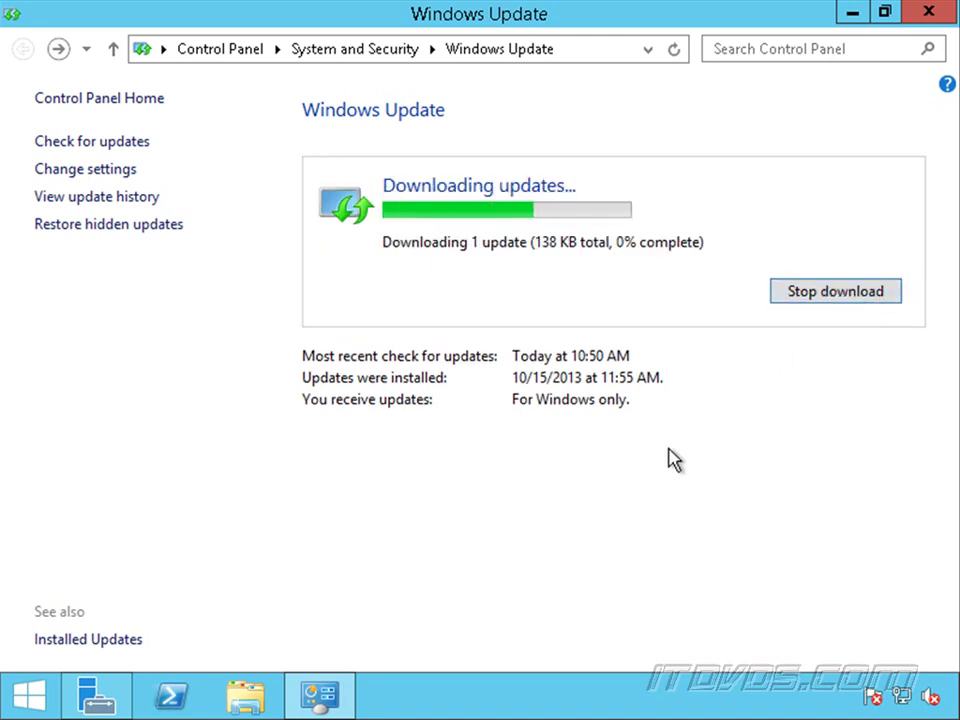
click(927, 18)
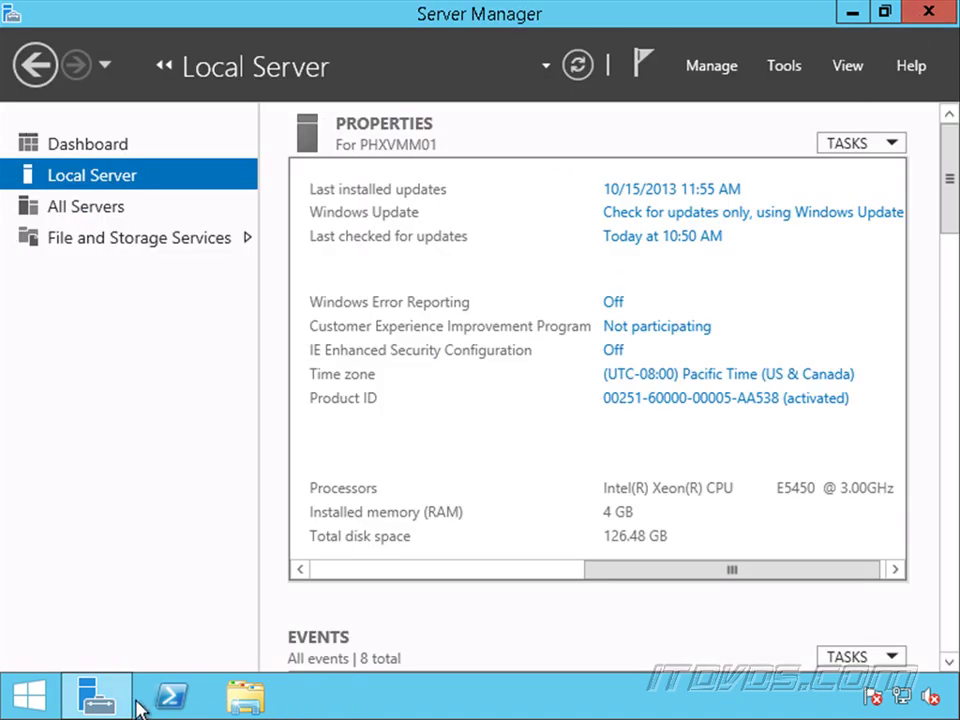
In Internet Explorer, go to the Windows ADK for Windows 8.1 page and download adksetup.exe
click(30, 693)
click(658, 354)
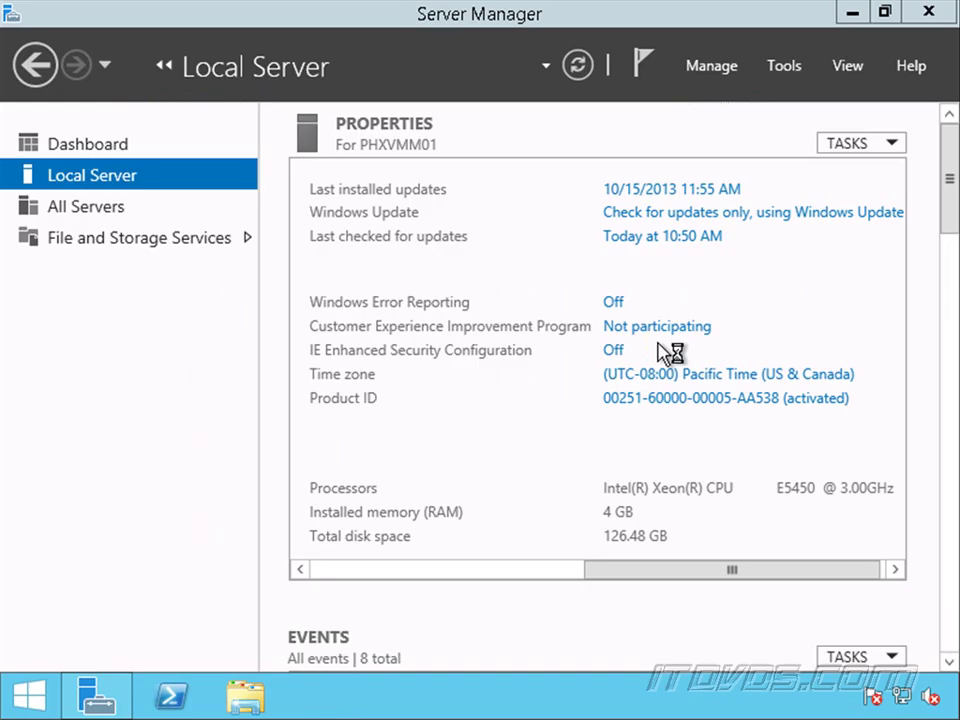
click(260, 50)
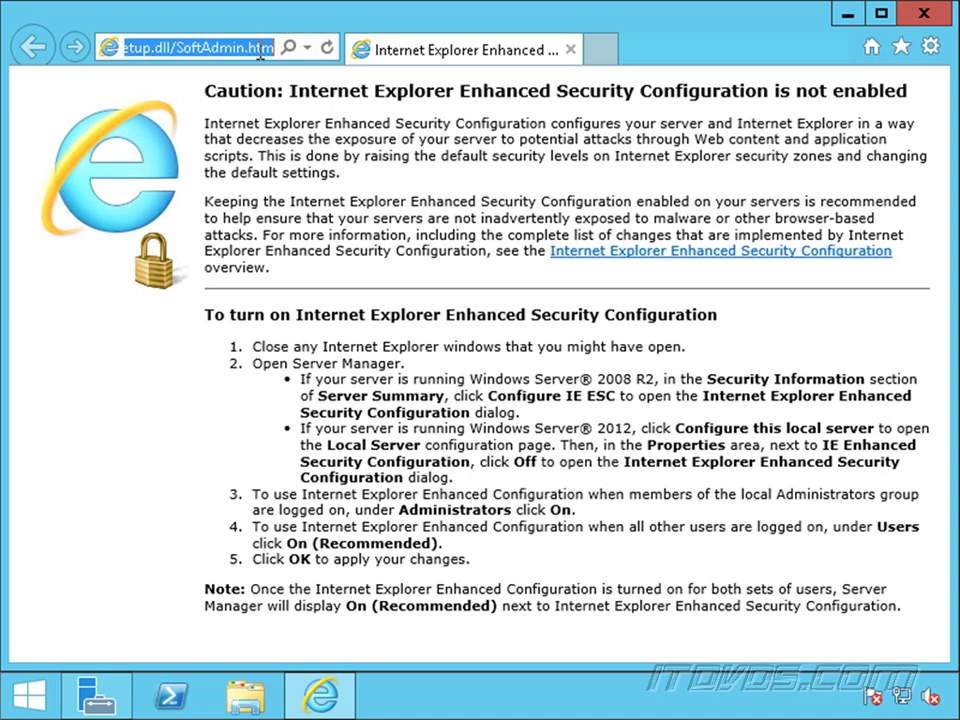
text(http://www.microsoft.com/en-us/download/details.aspx?id=39982)
key(Return)
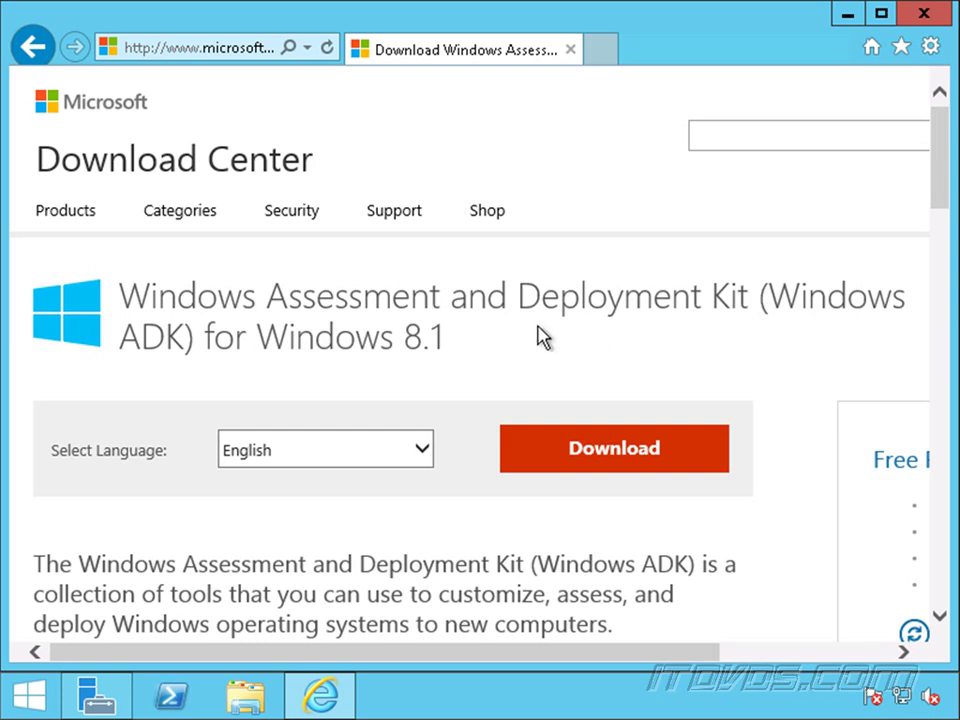
click(648, 462)
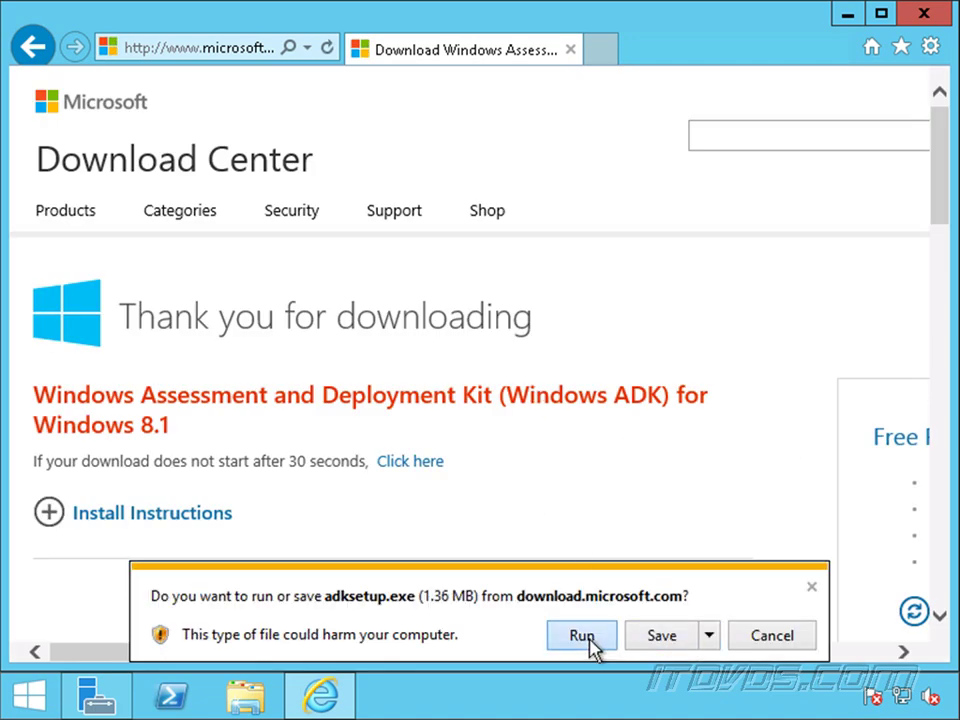
Run adksetup.exe with the default install path, no CEIP participation, and accept the license
click(591, 637)
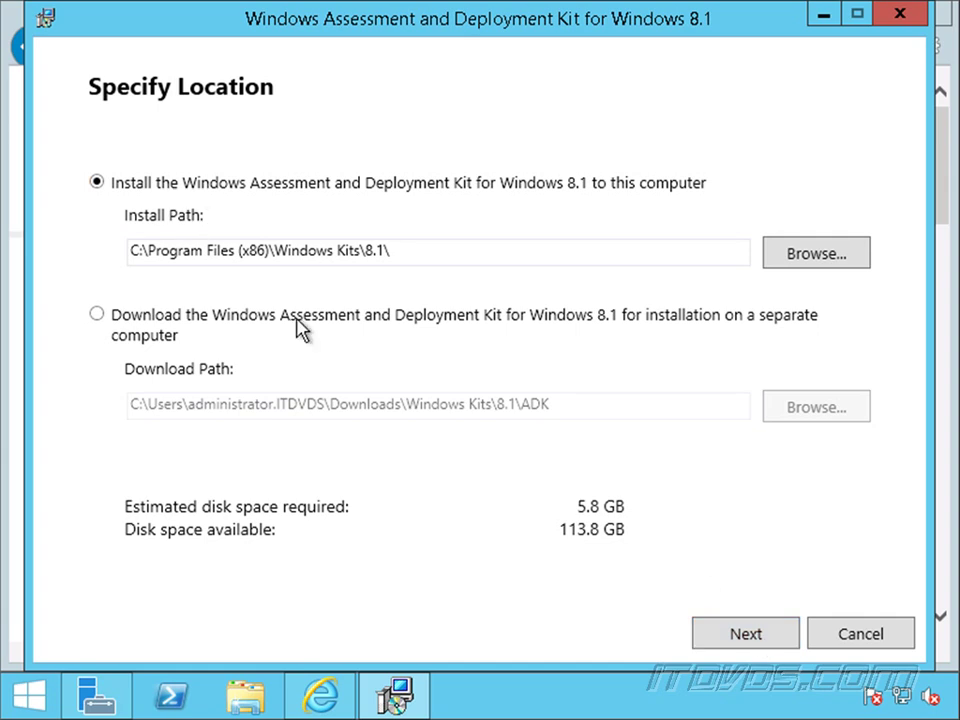
click(768, 632)
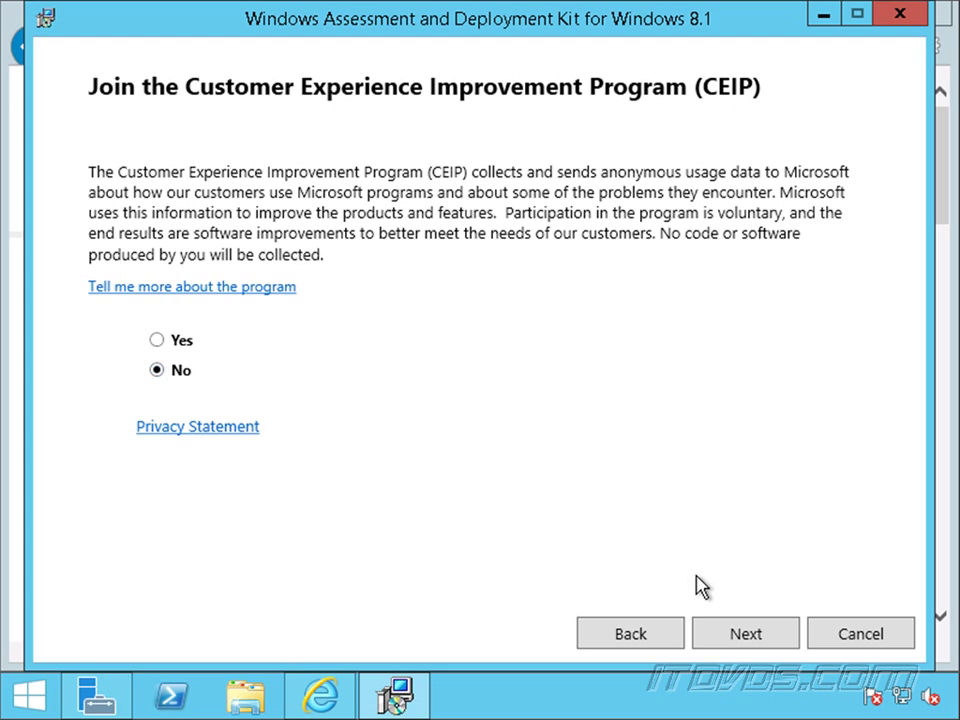
click(765, 635)
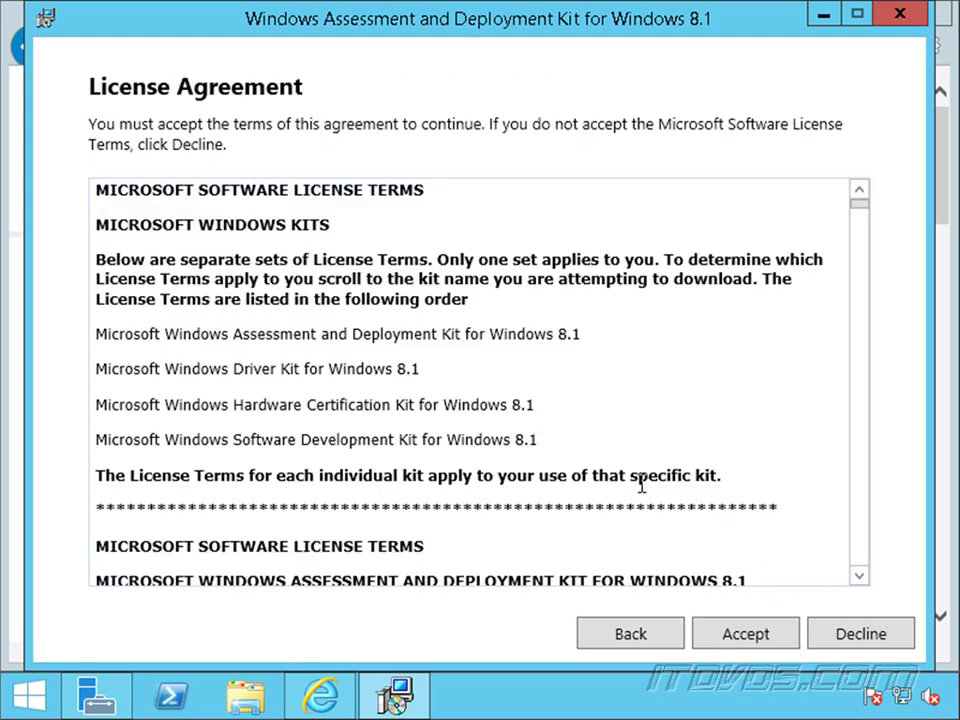
click(770, 630)
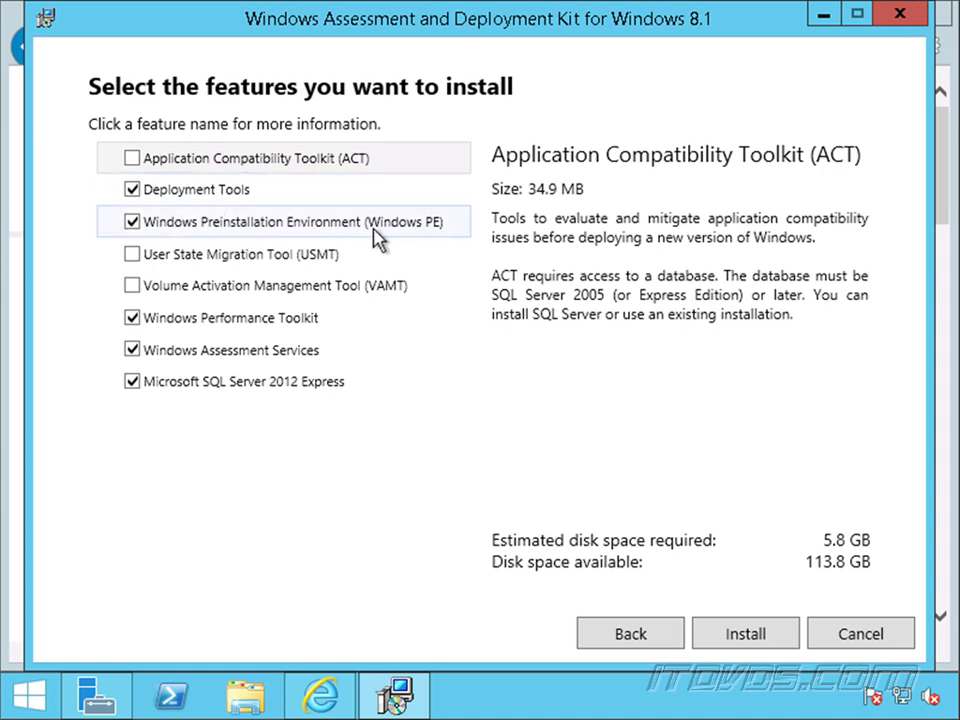
Exclude Performance Toolkit, Assessment Services and SQL Server 2012 Express, then install the ADK
click(133, 318)
click(133, 350)
click(133, 382)
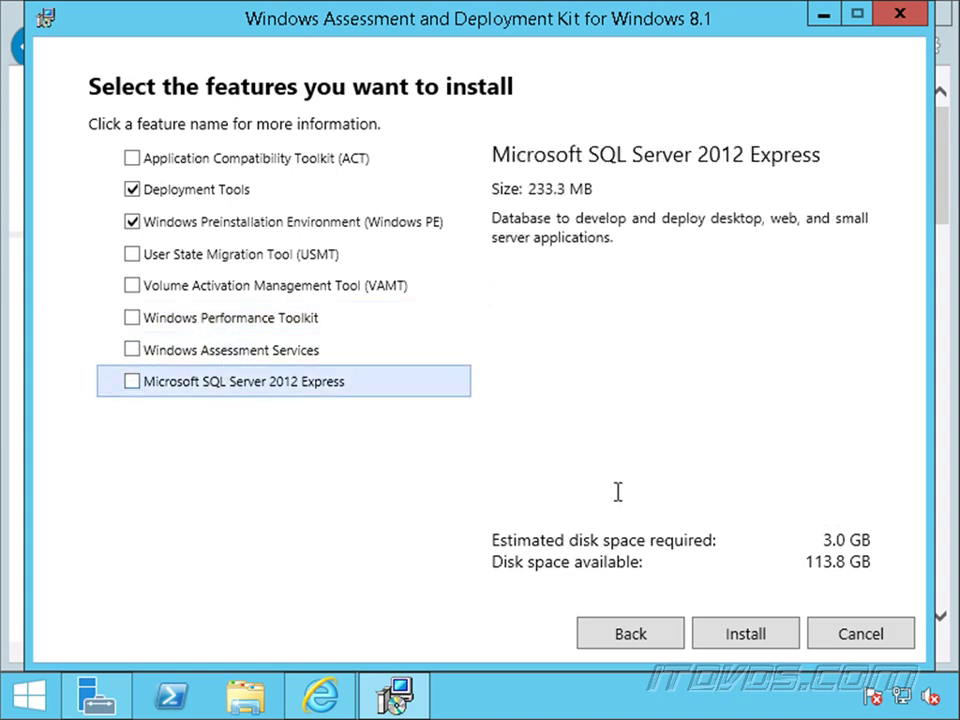
click(766, 638)
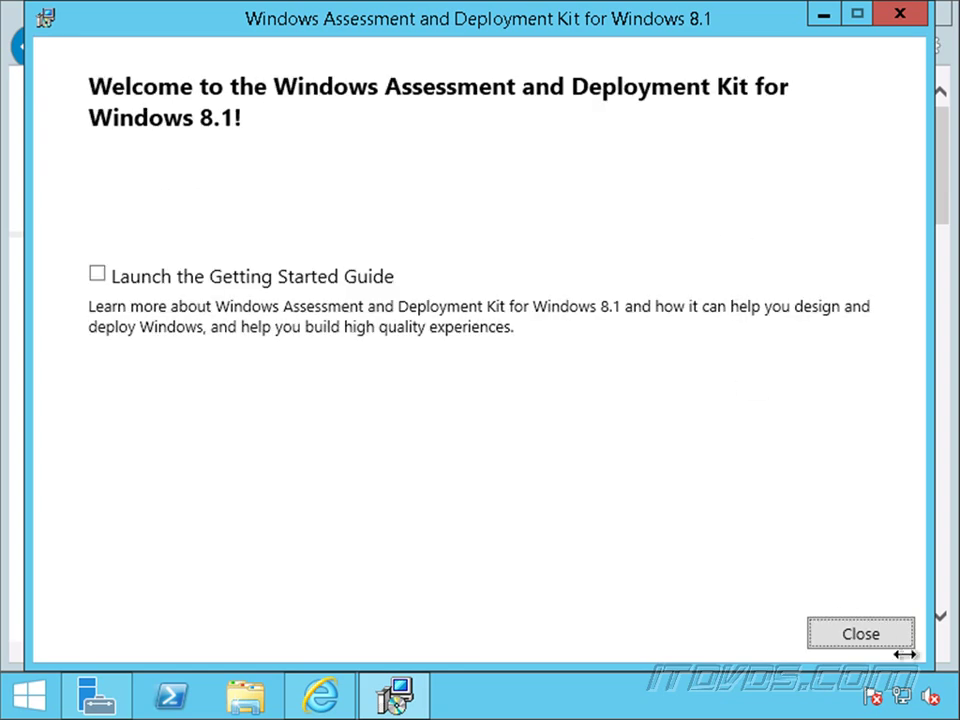
click(875, 641)
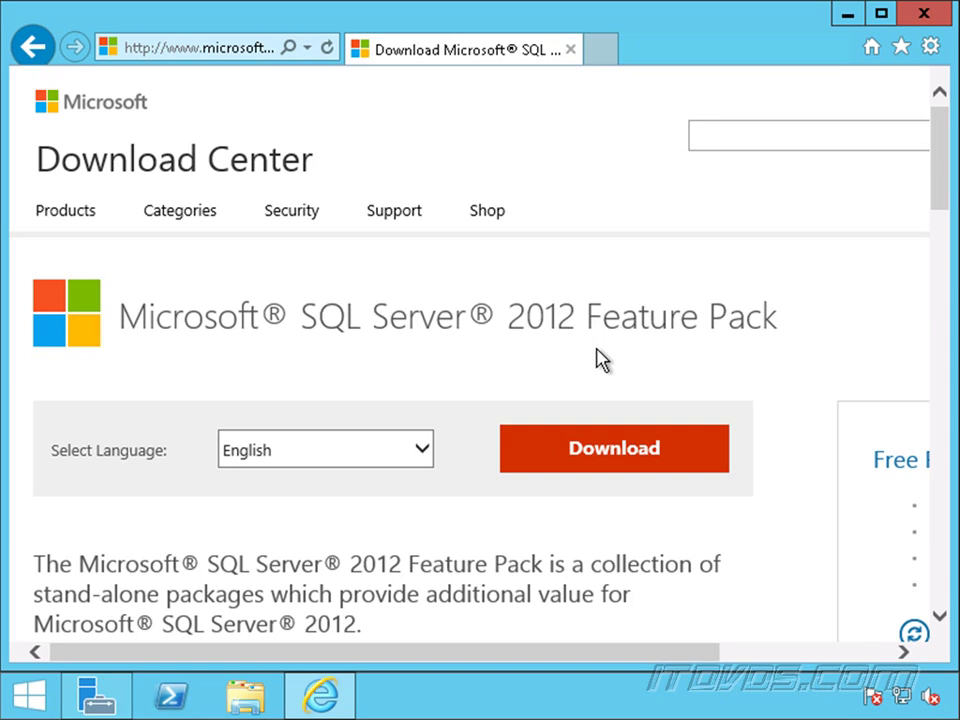
Expand the Install Instructions section and scroll down to the Command Line Utilities entry
scroll(780, 360, down, 2)
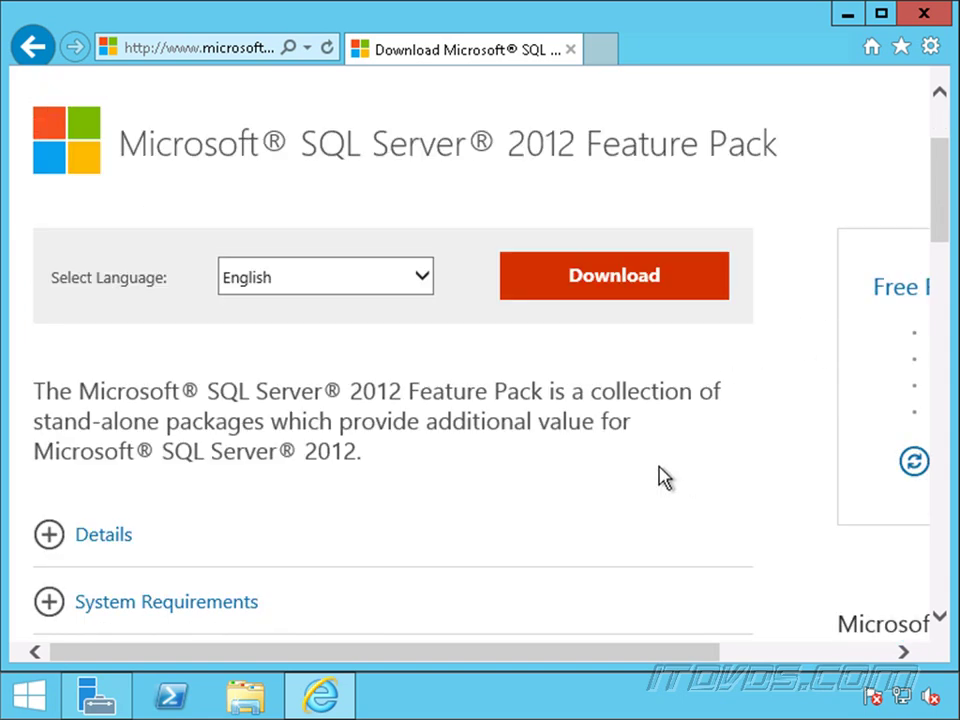
scroll(700, 420, down, 3)
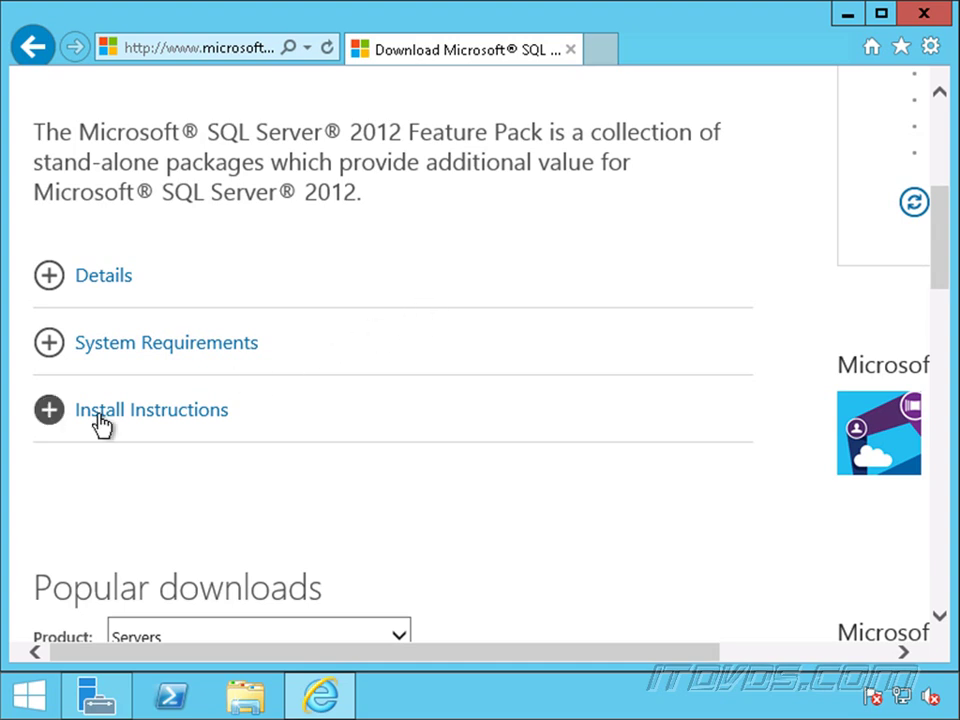
click(56, 411)
scroll(430, 415, down, 7)
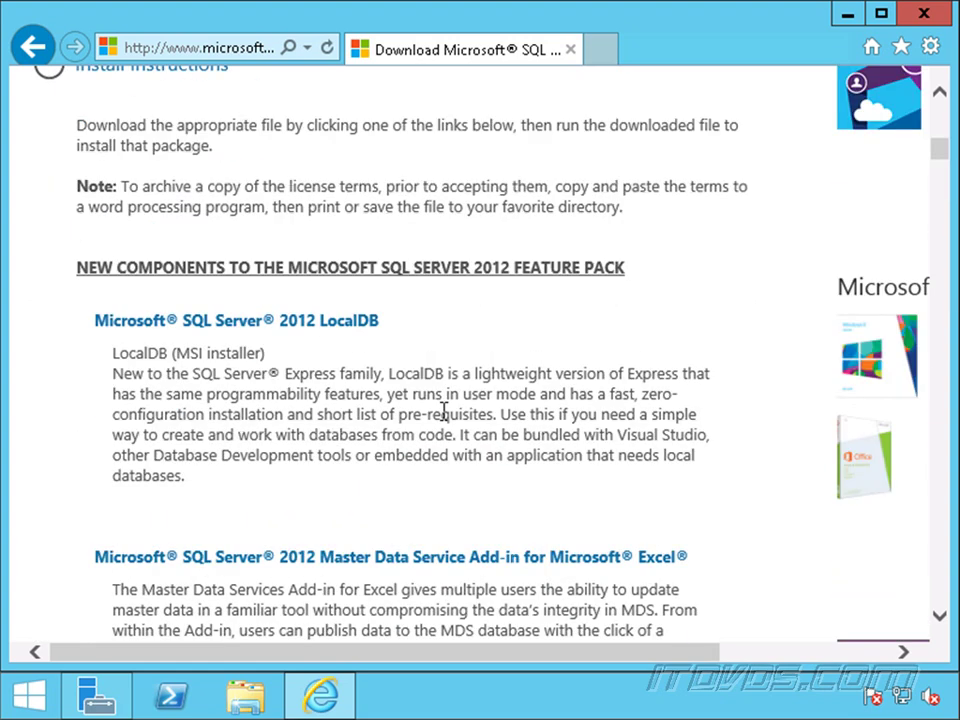
scroll(444, 411, down, 3)
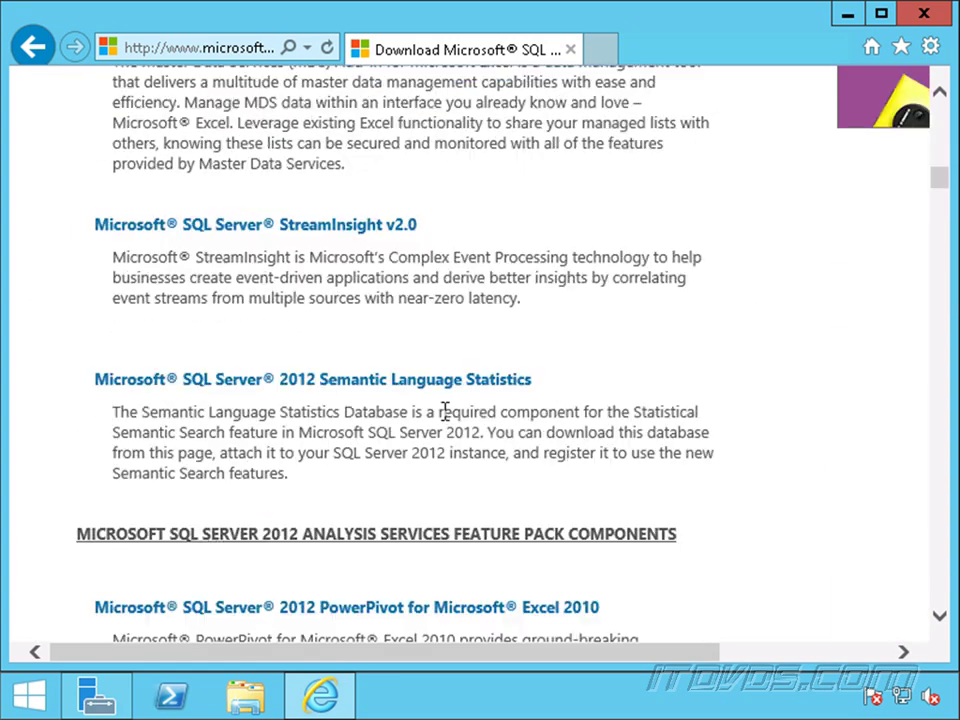
scroll(444, 411, down, 10)
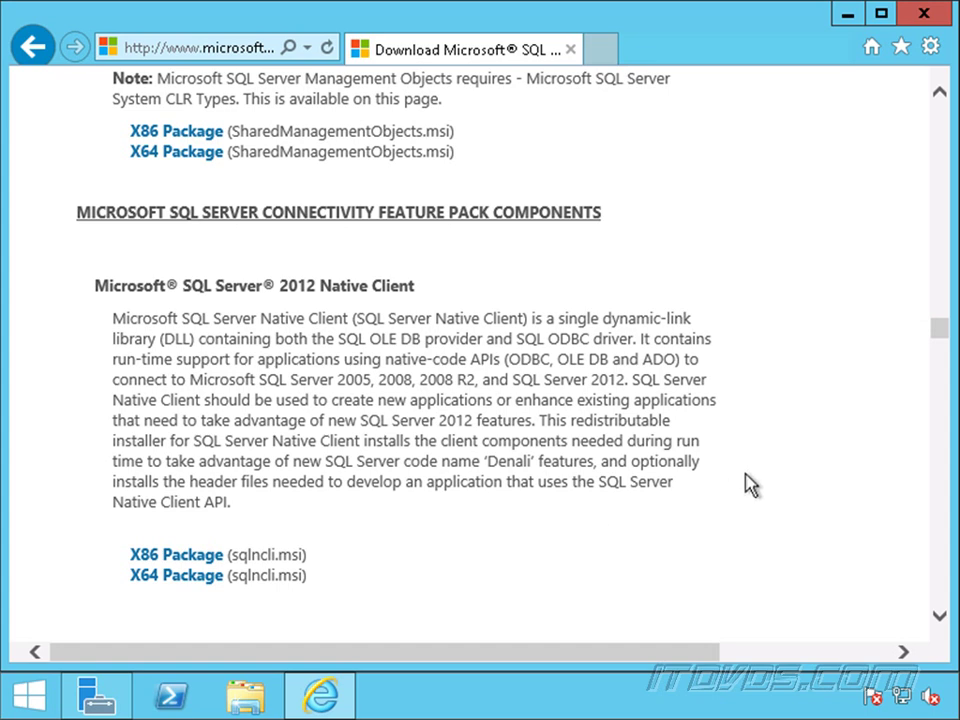
scroll(750, 484, down, 3)
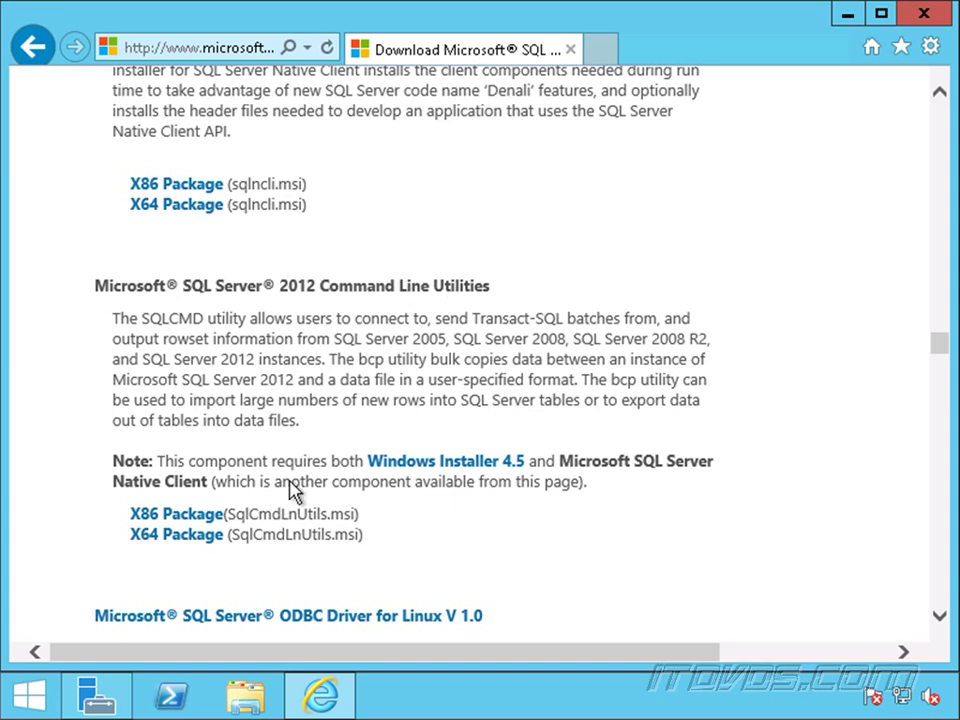
Save SqlCmdLnUtils.msi to the Desktop and dismiss the download notification
click(197, 540)
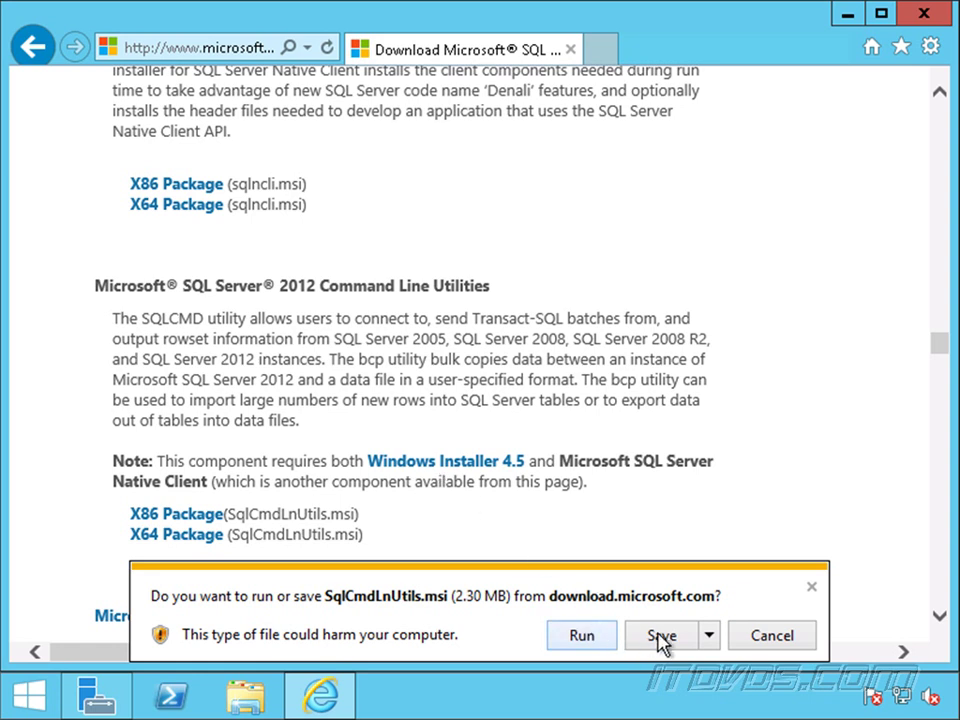
click(716, 641)
click(770, 607)
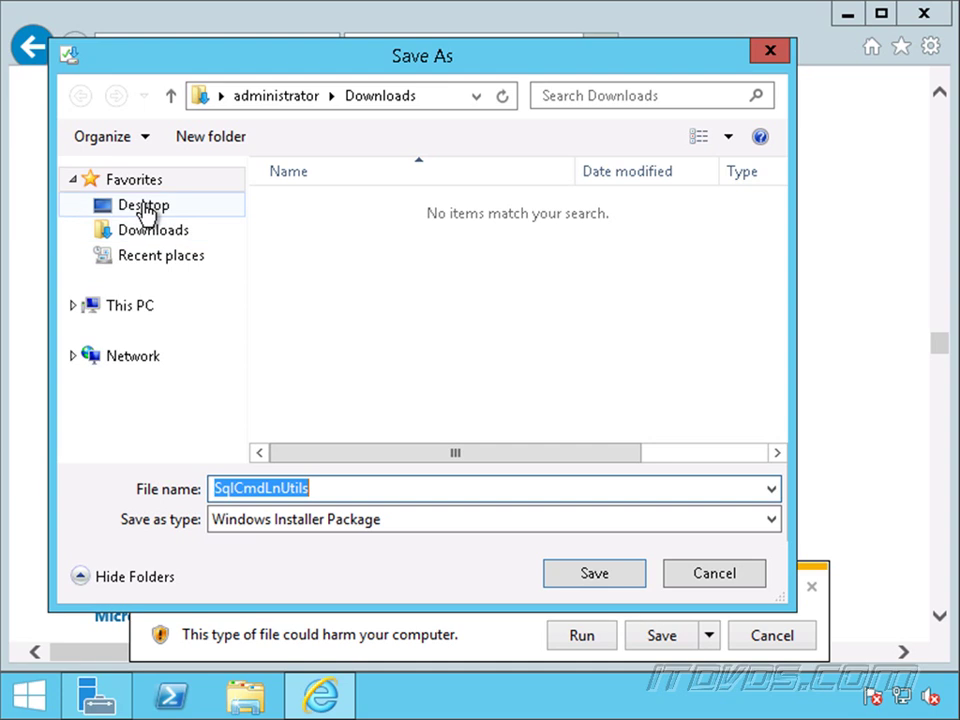
click(141, 208)
click(600, 576)
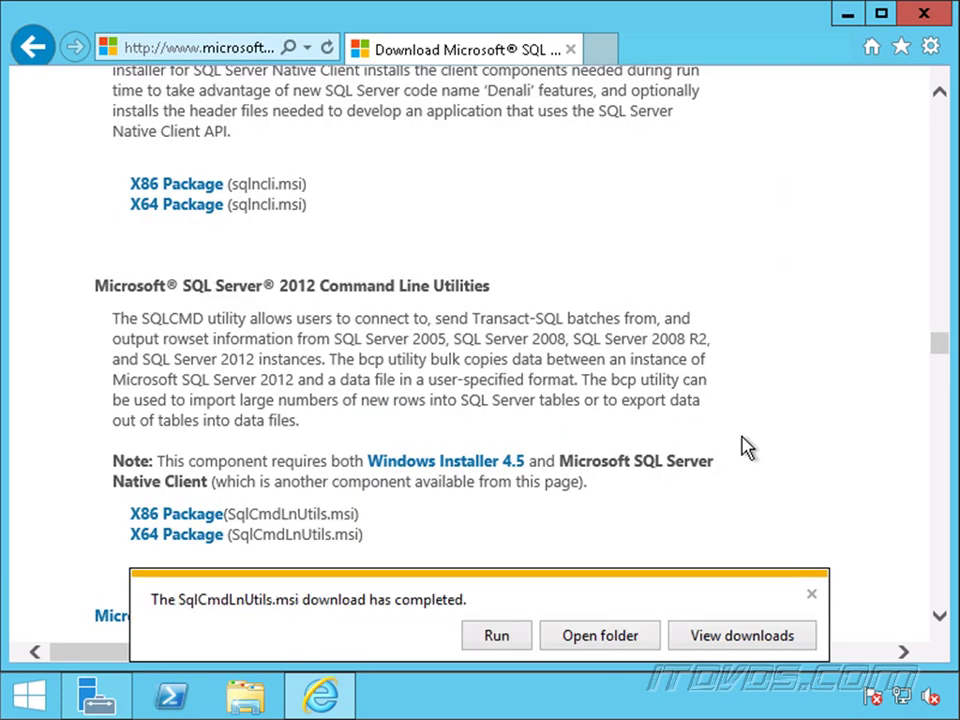
click(810, 598)
Install the SQL Server 2012 Command Line Utilities from SqlCmdLnUtils.msi on the Desktop, accepting the license
click(847, 14)
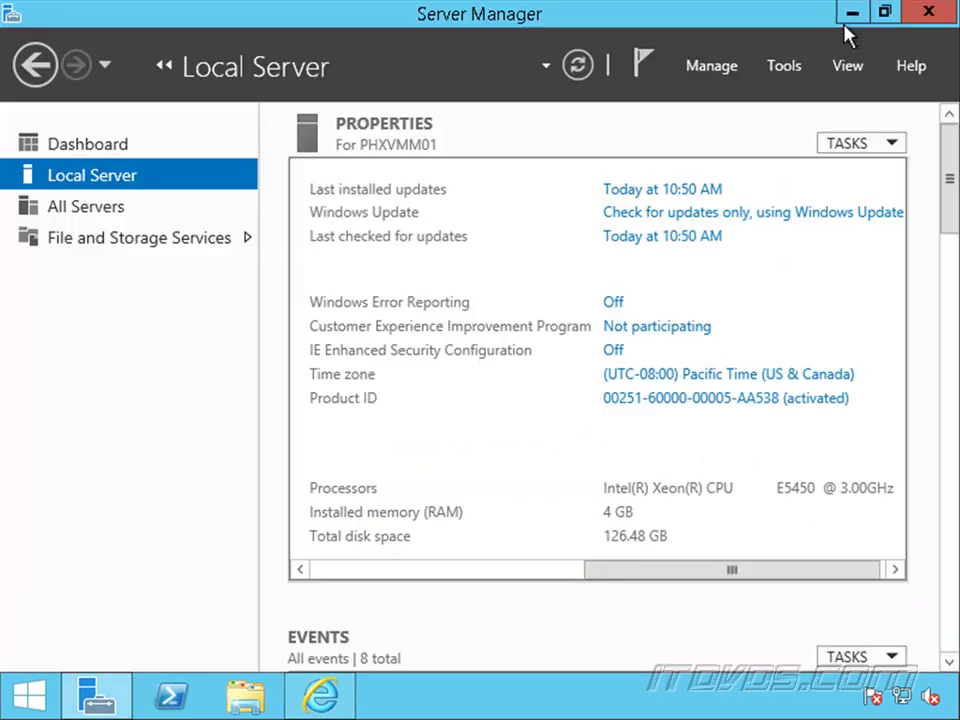
click(849, 12)
double_click(64, 184)
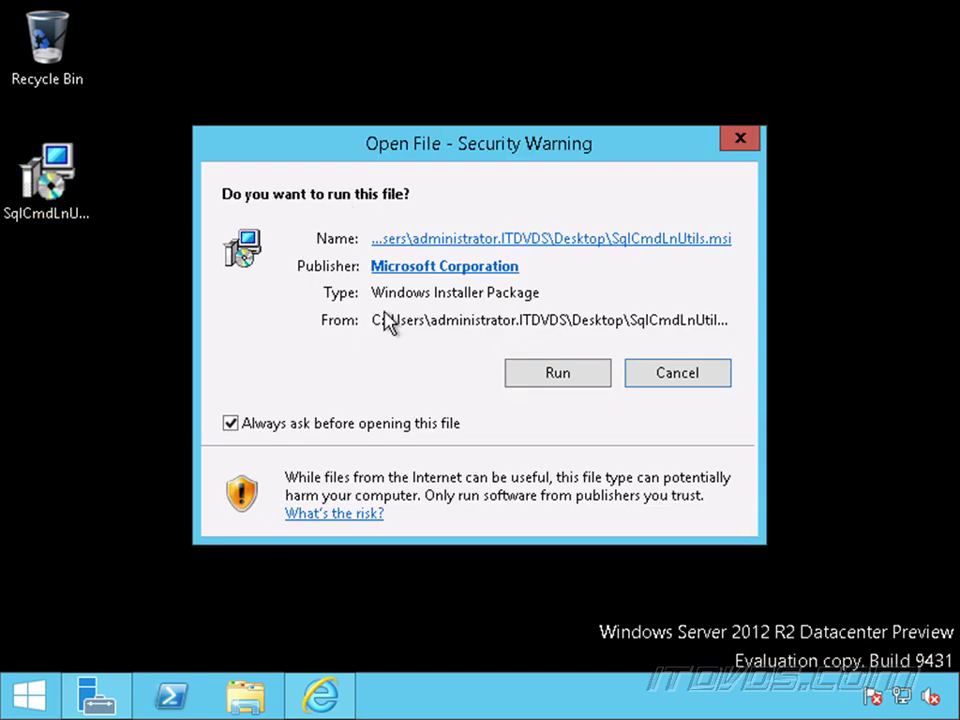
click(554, 378)
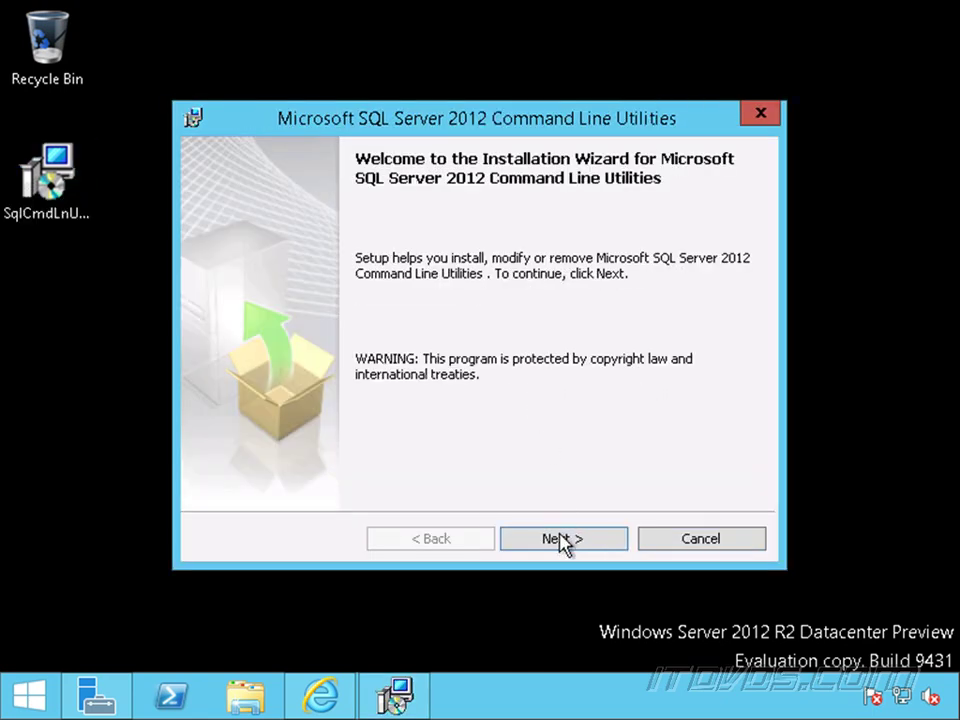
key(Return)
click(340, 453)
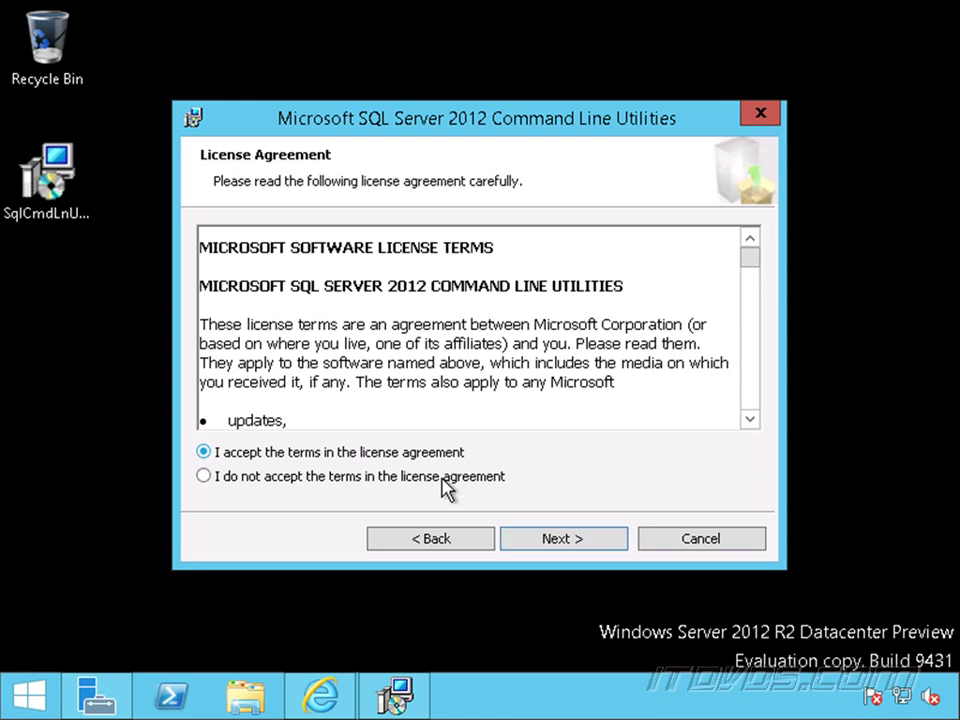
click(596, 549)
click(616, 537)
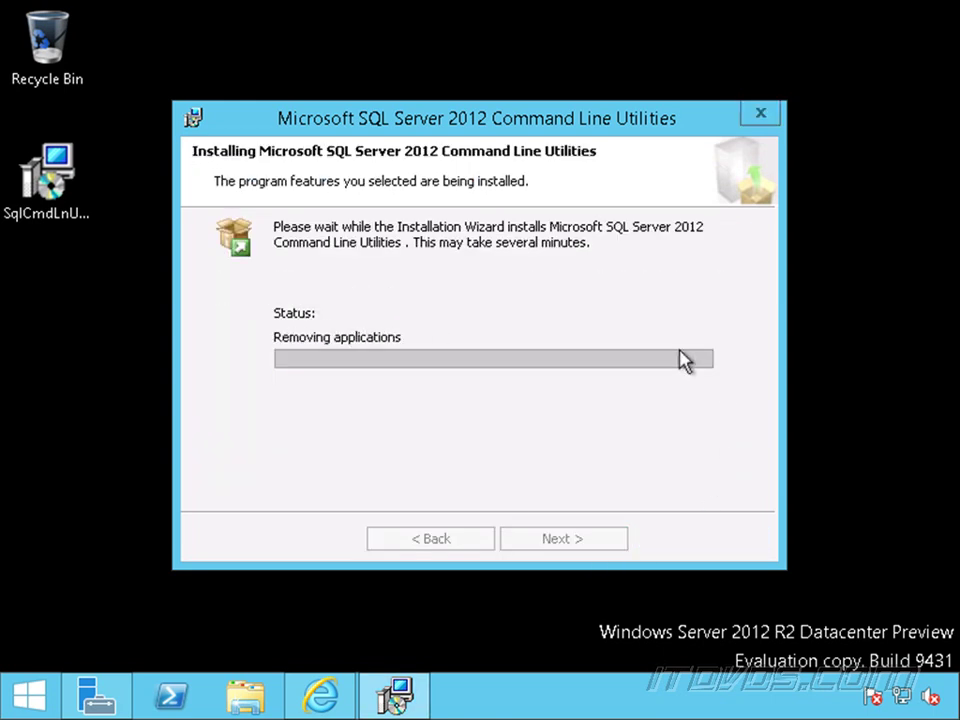
click(574, 544)
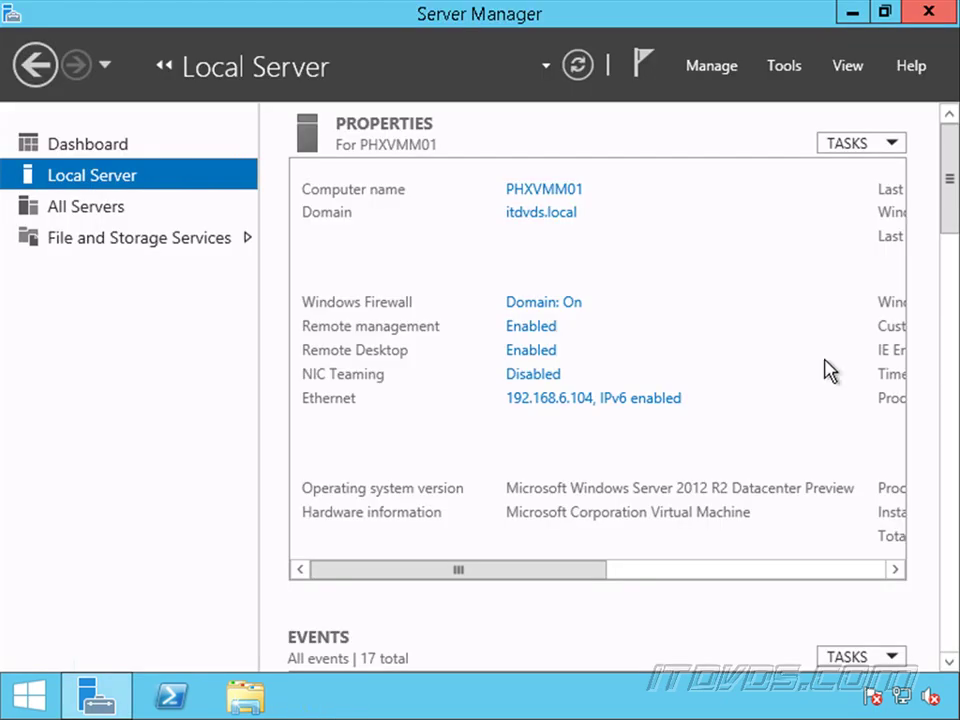
Launch the VMM setup program from the C:\SC2012 R2 SCVMM folder
click(245, 703)
click(315, 413)
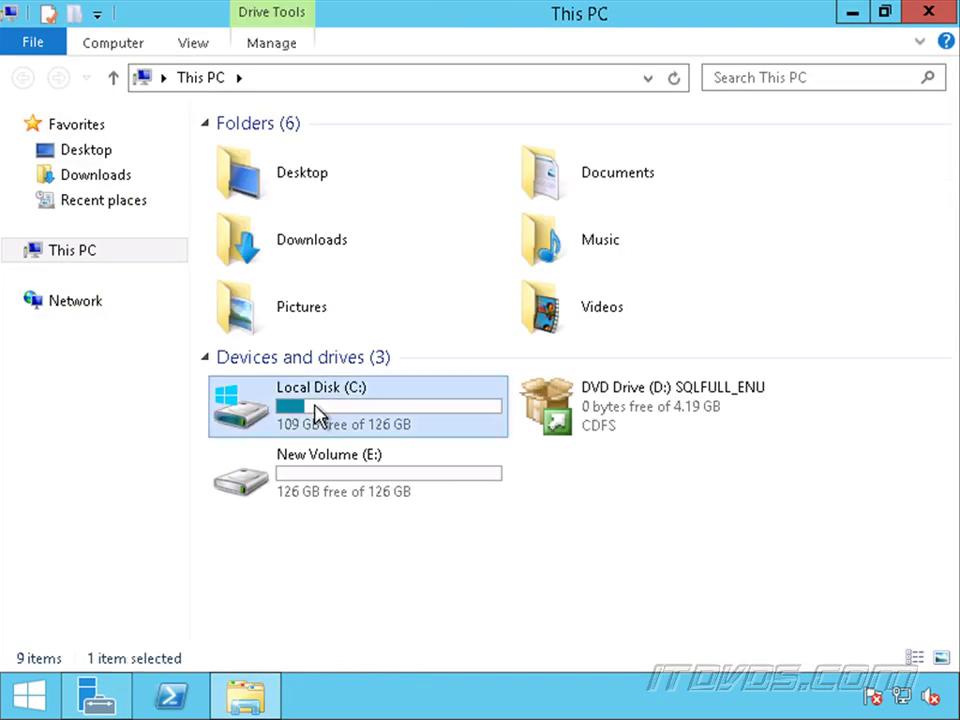
double_click(315, 413)
double_click(292, 230)
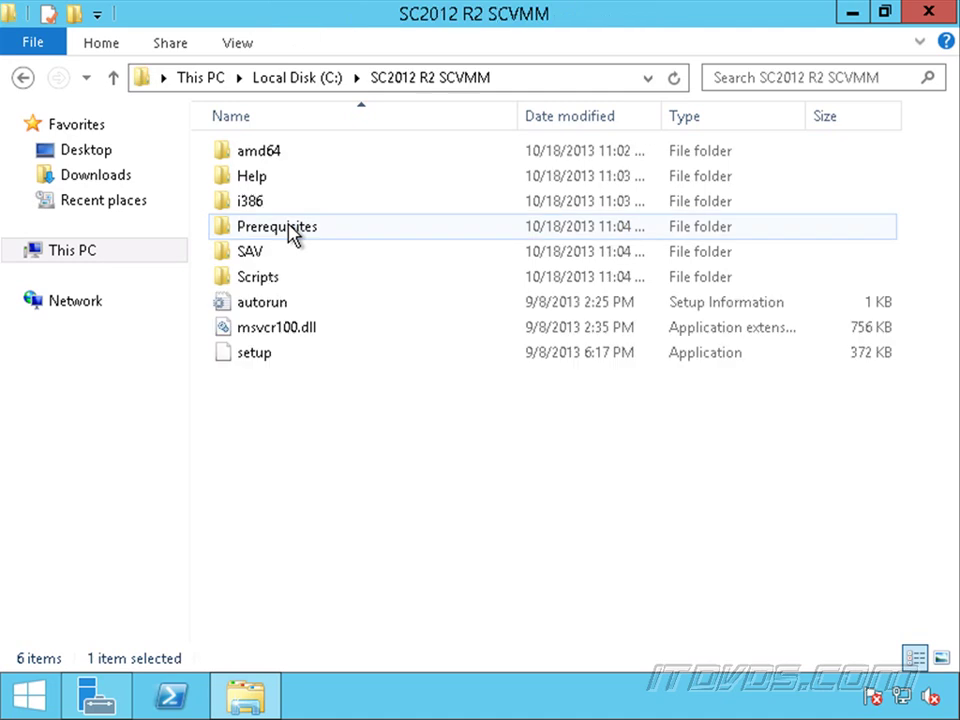
double_click(262, 355)
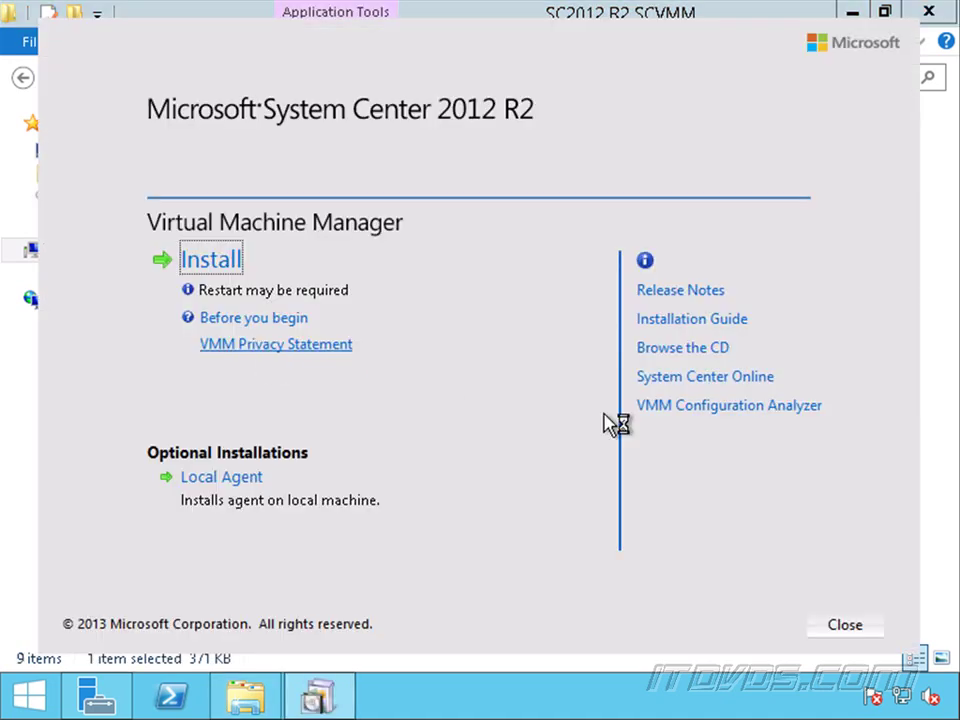
Begin the VMM install with VMM management server selected and advance to product registration
click(222, 262)
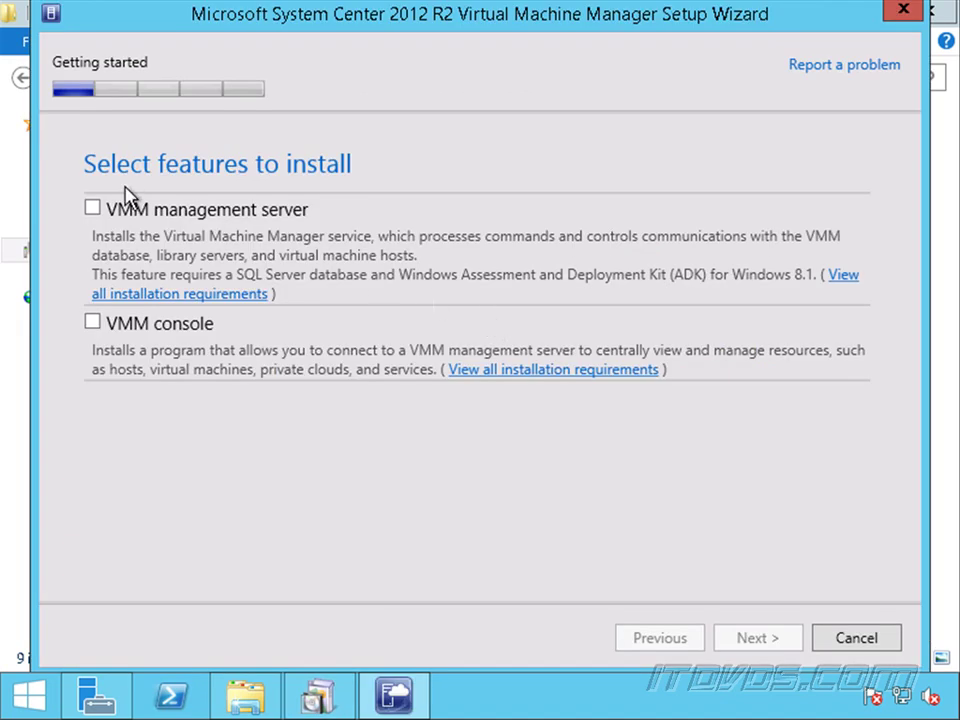
click(92, 209)
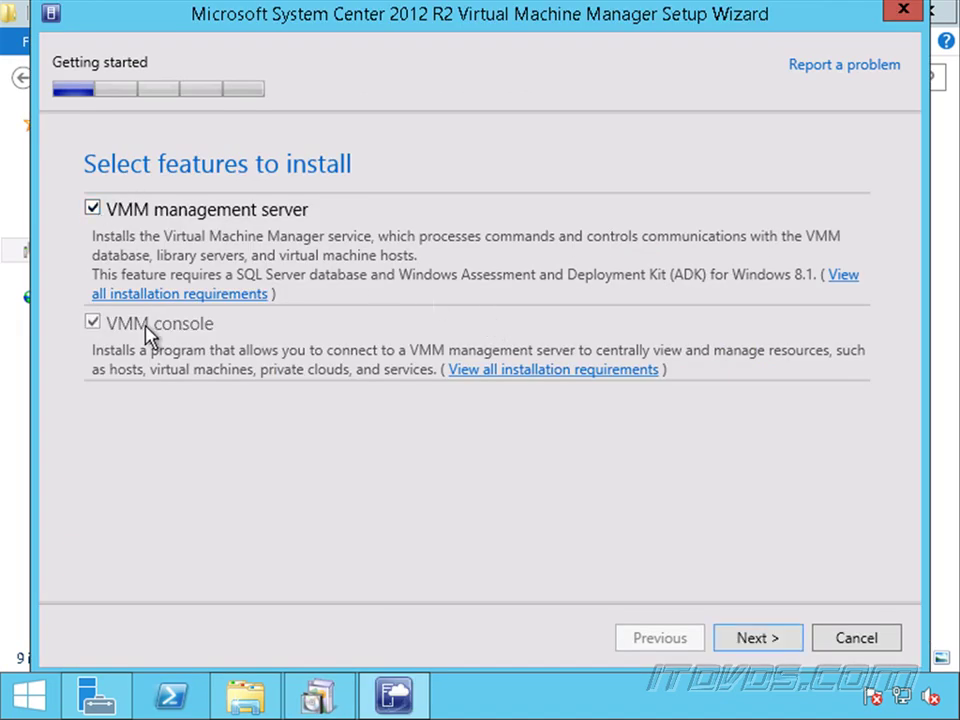
click(760, 638)
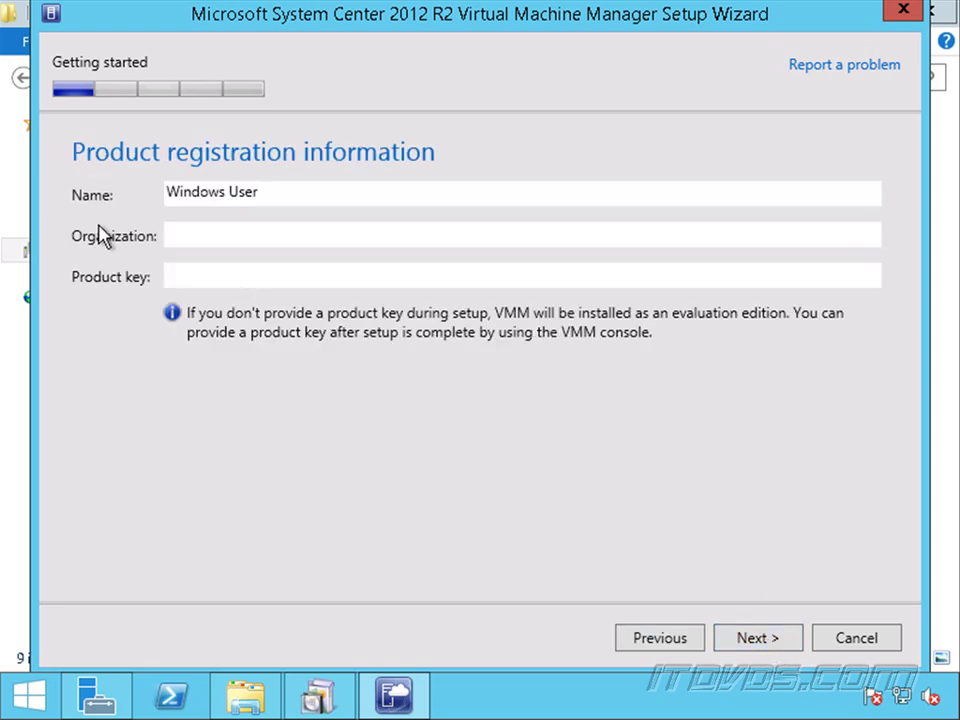
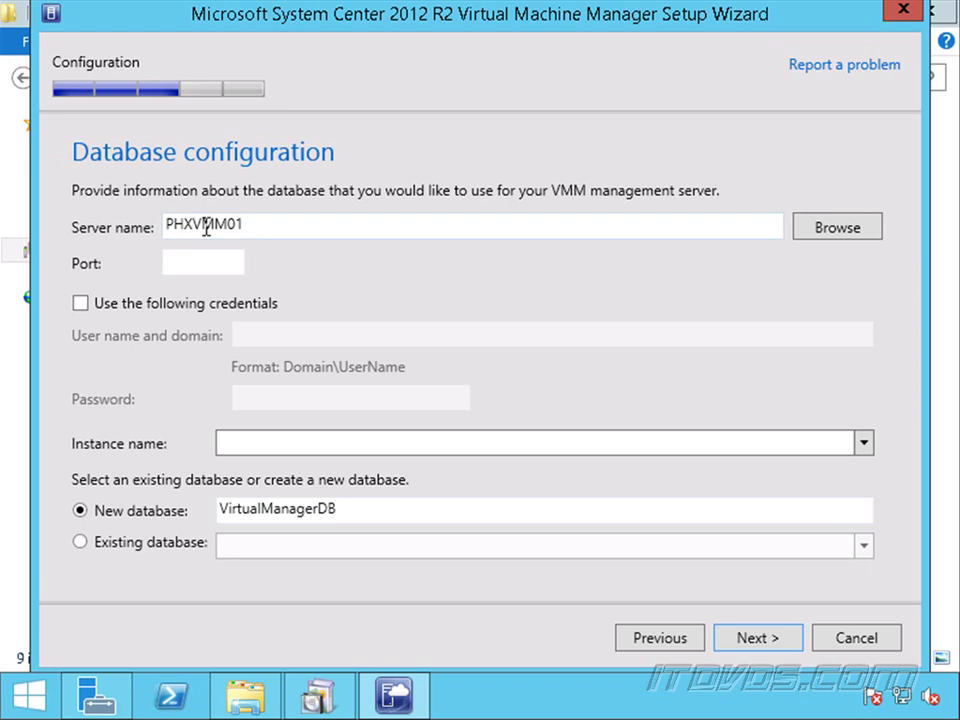
Connect to instance MSSQLSERVER on PHXVMM01 with the domain account's credentials for database VirtualManagerDB
drag(269, 223, 164, 228)
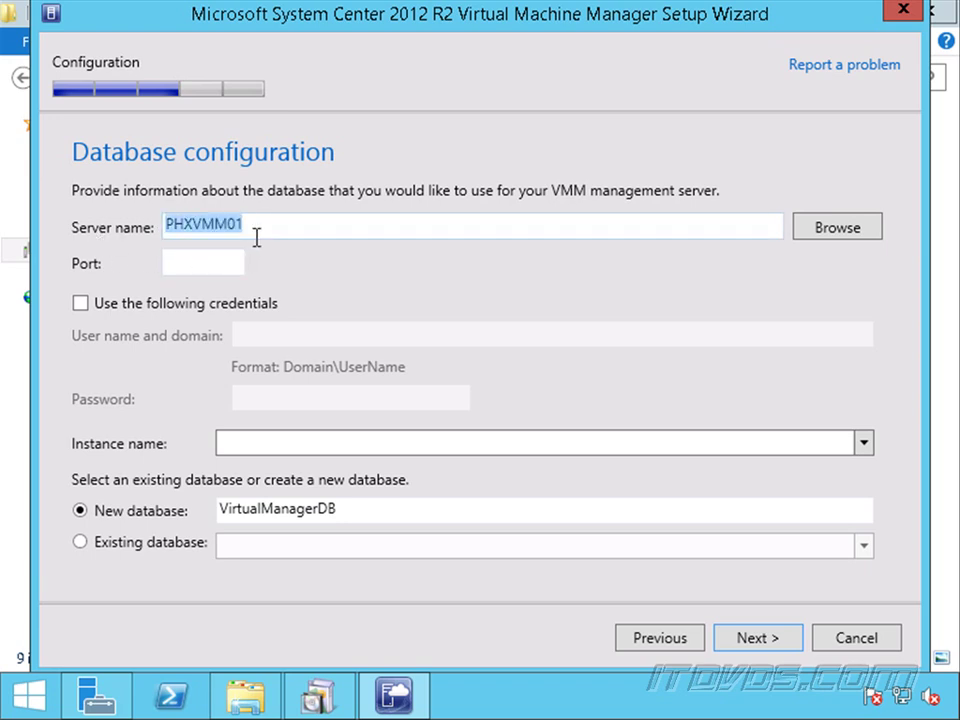
click(219, 264)
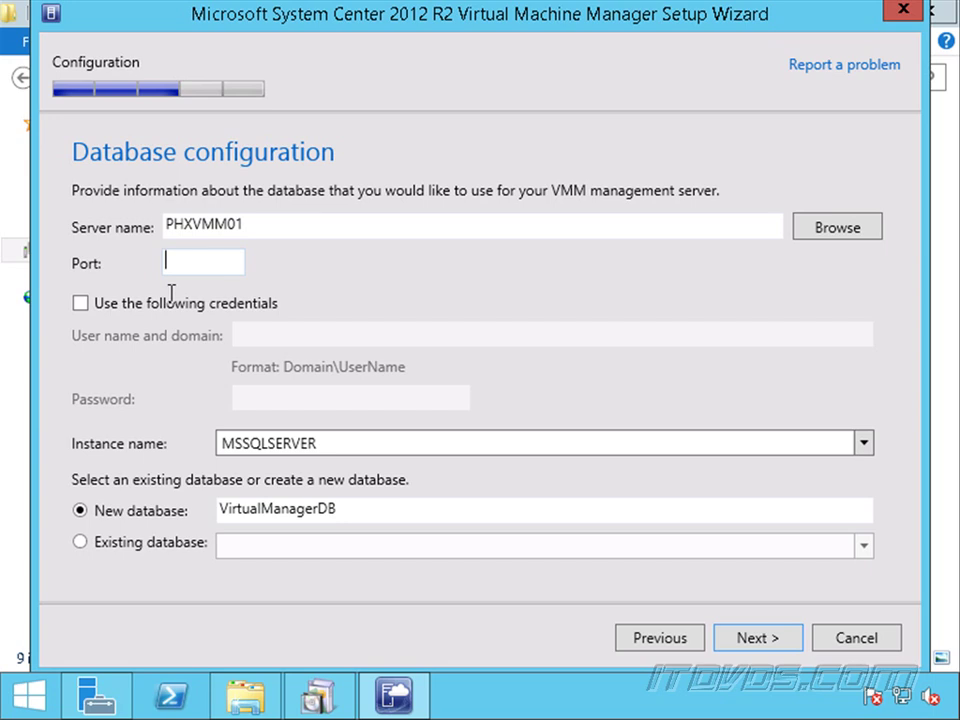
click(80, 302)
click(339, 335)
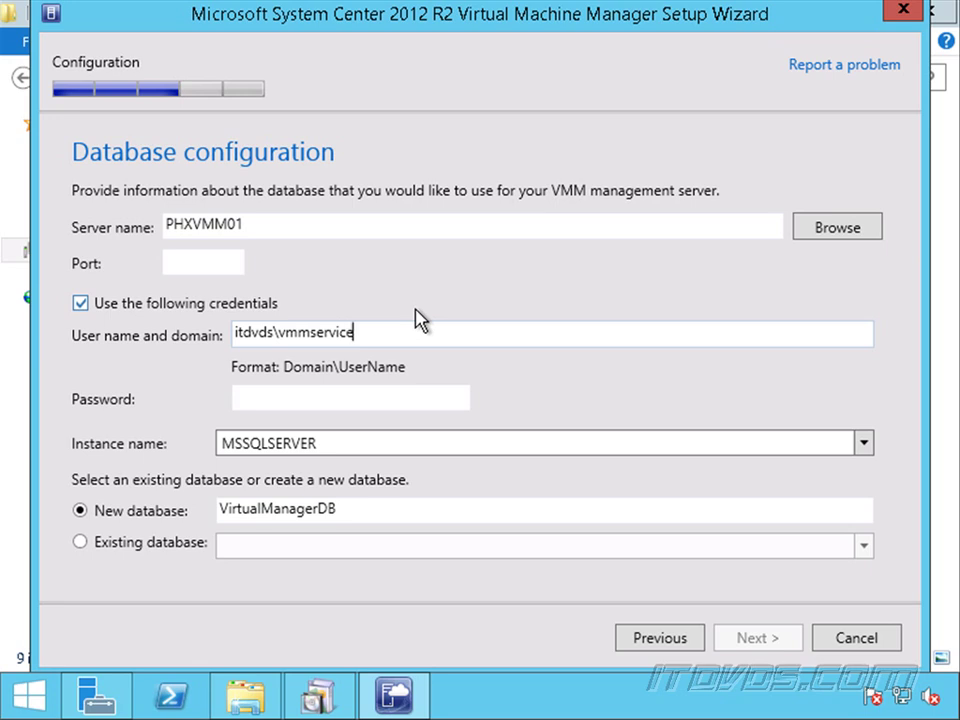
key(Tab)
text(Pa)
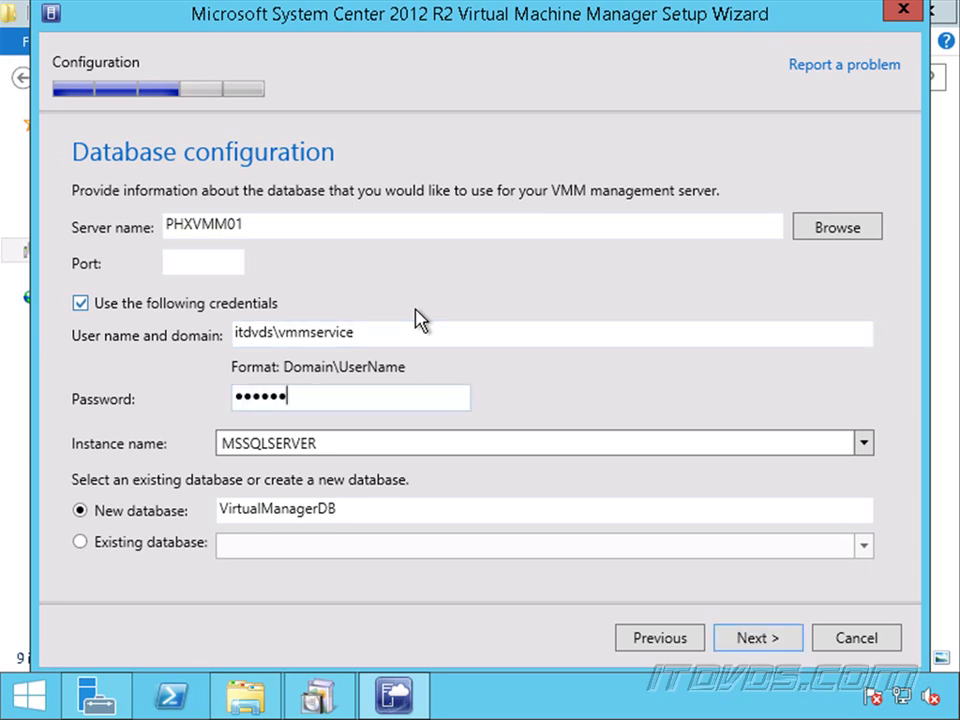
key(Tab)
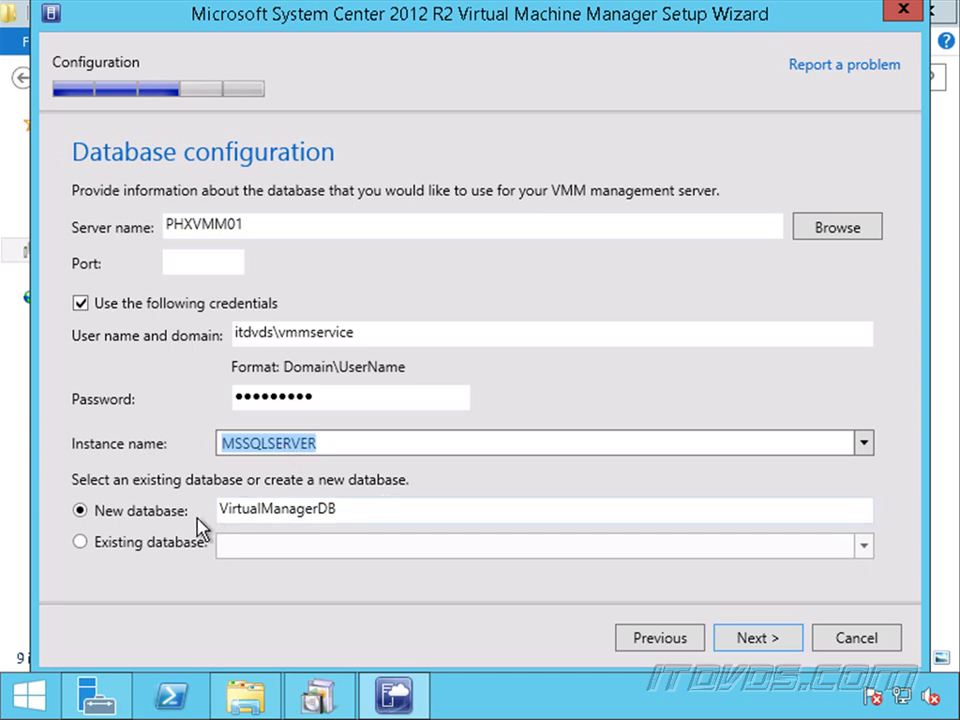
drag(358, 508, 189, 516)
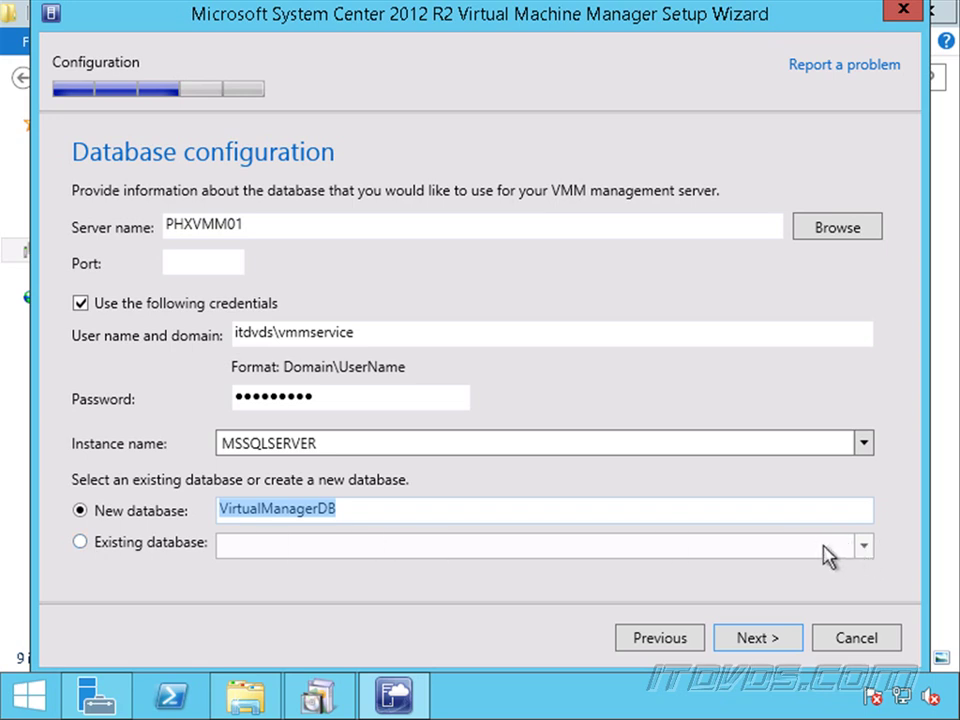
click(751, 637)
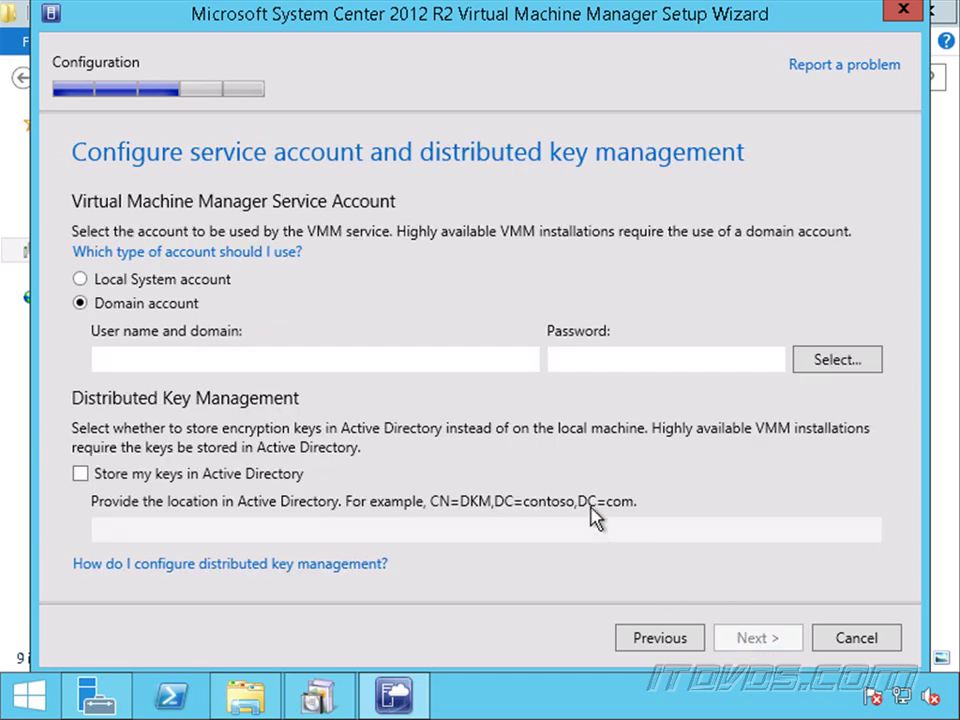
Set the VMM service account to itdvds\vmmservice and enter its password
click(298, 356)
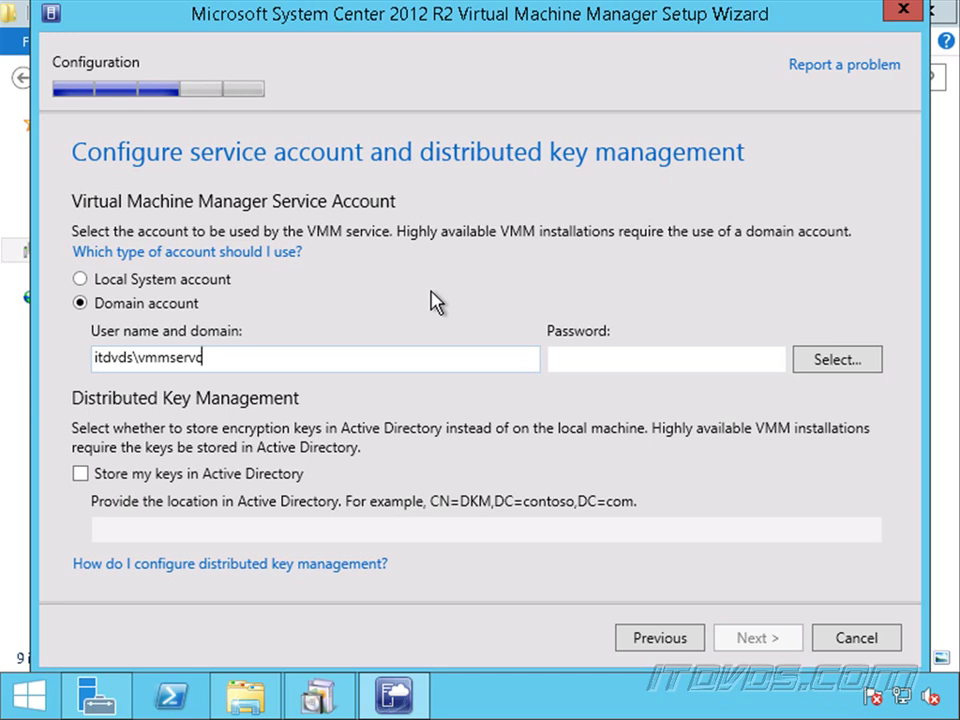
text(itdvds\vmmservice)
key(Tab)
text(Pa)
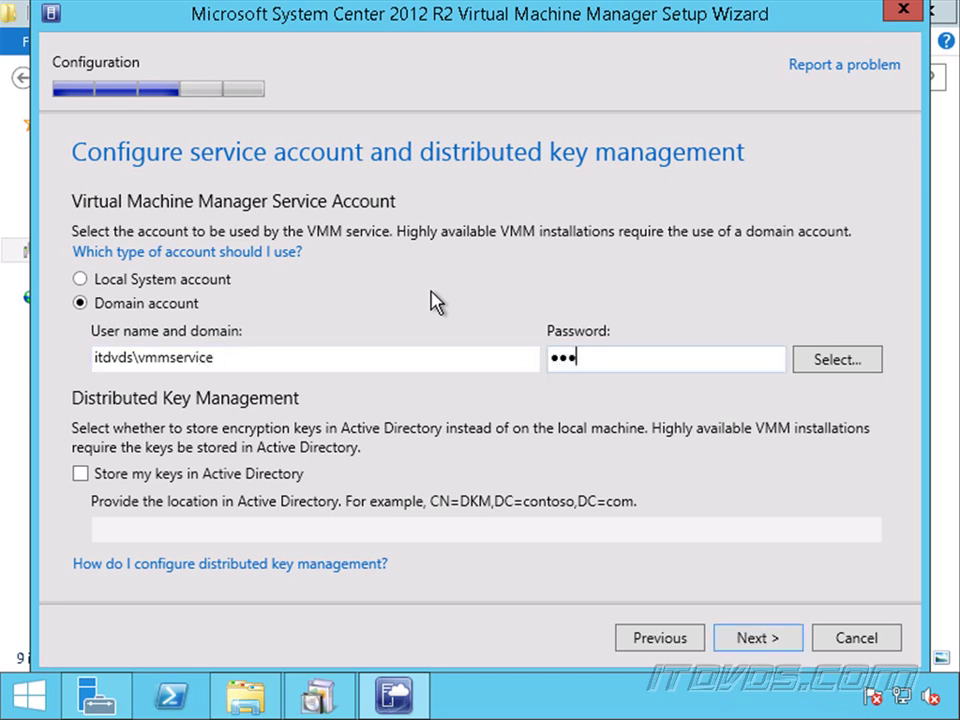
key(Tab)
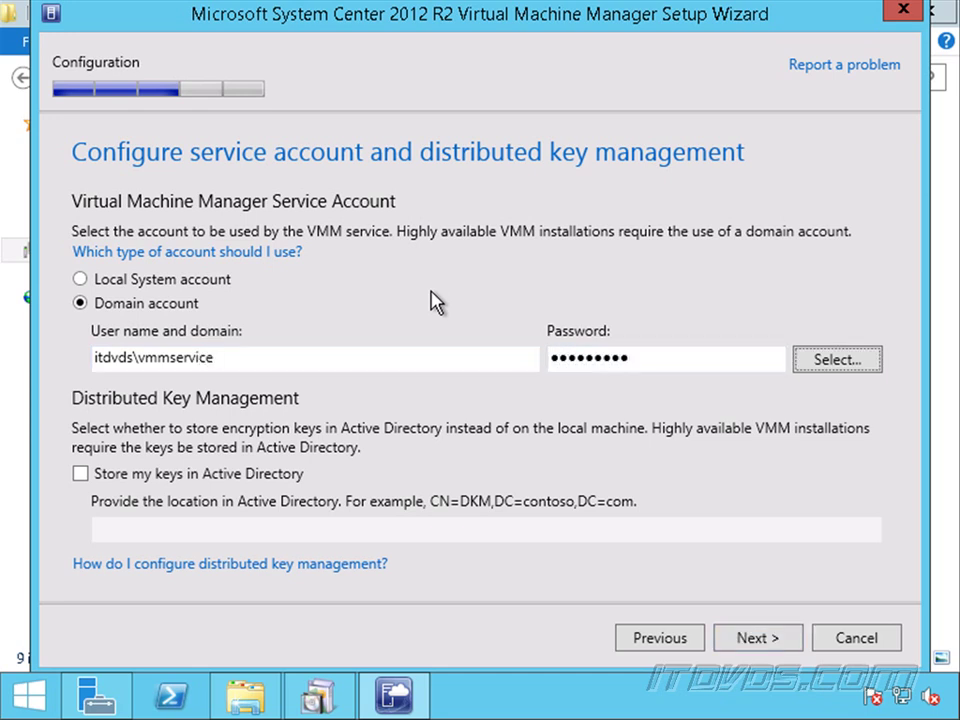
Choose to store keys in Active Directory and copy the VMMDKM distinguished name from ADSI Edit
click(80, 474)
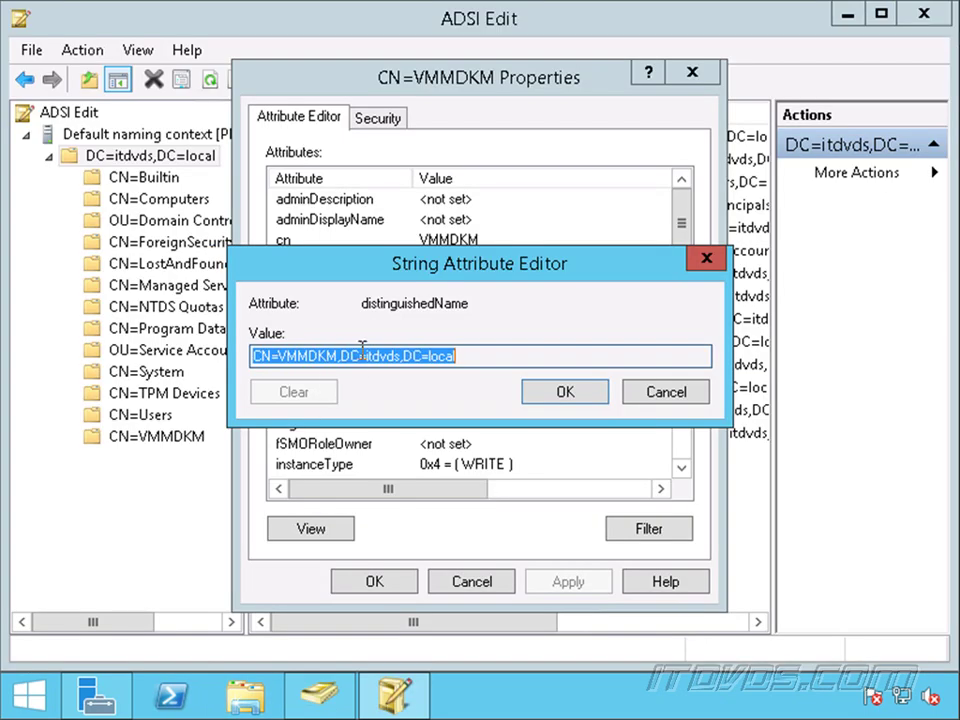
right_click(358, 348)
click(432, 424)
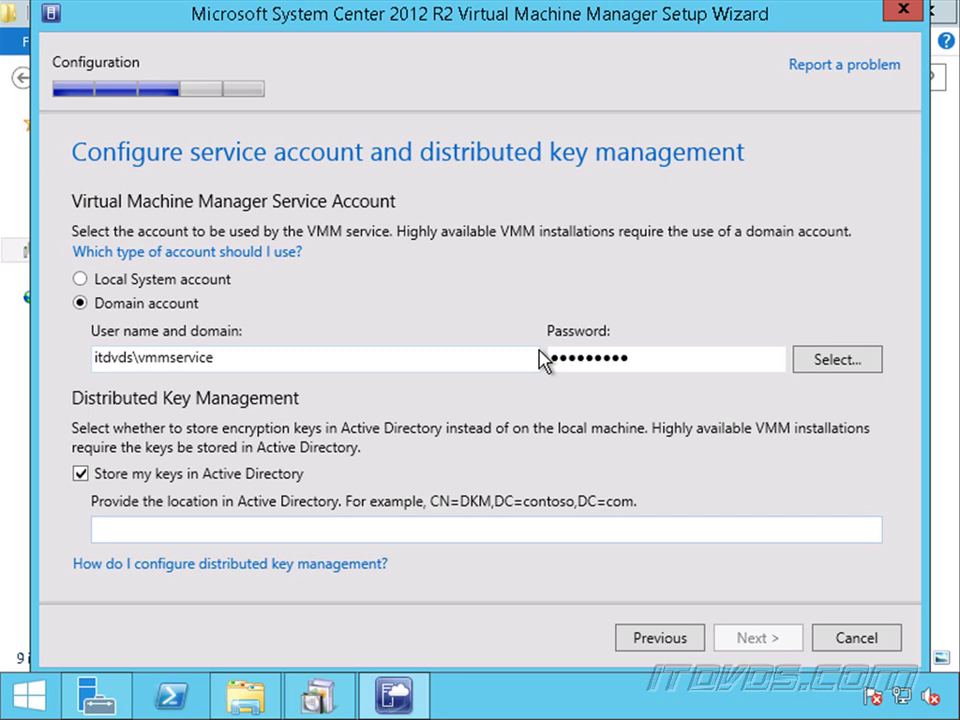
Paste CN=VMMDKM,DC=itdvds,DC=local as the key location and continue to port configuration
key(ctrl+v)
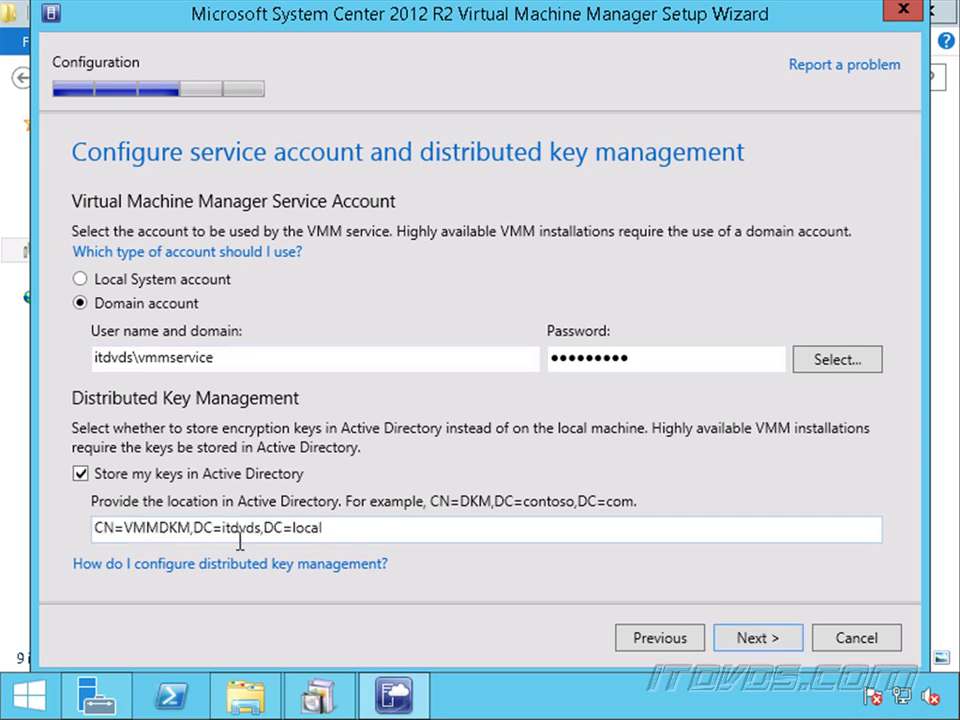
click(769, 645)
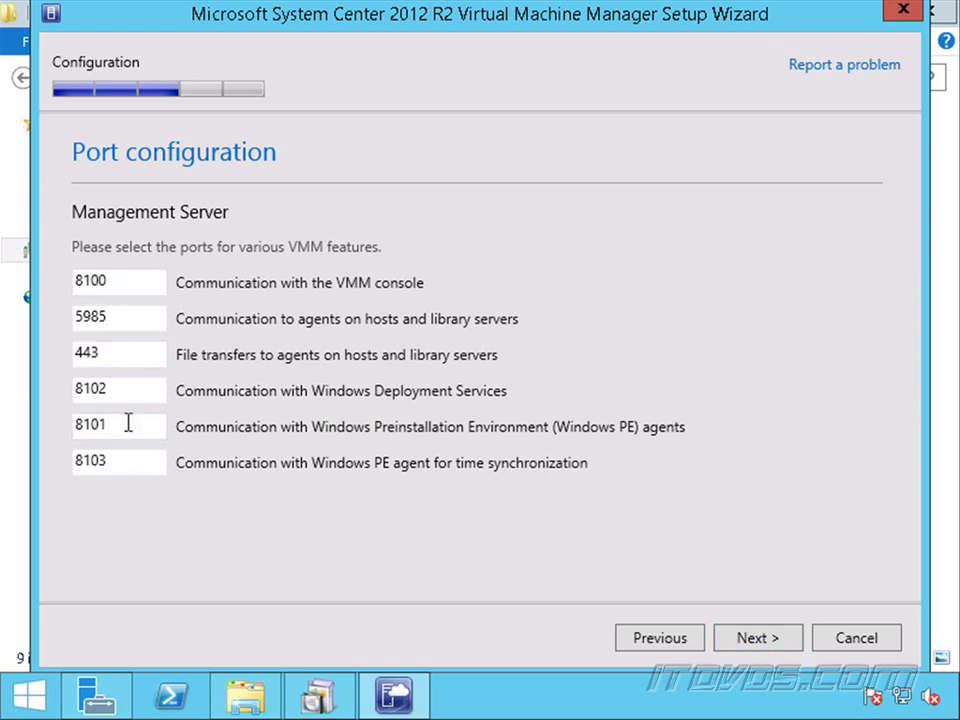
Accept the default ports and select the default share name MSSCVMMLibrary on Library configuration
click(741, 639)
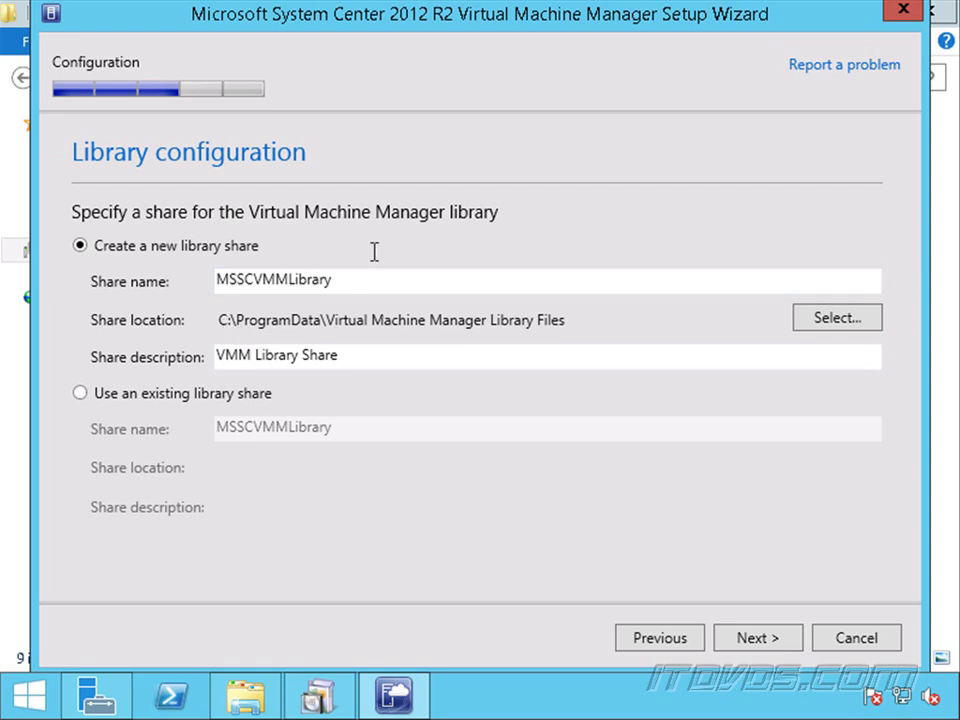
drag(358, 278, 150, 285)
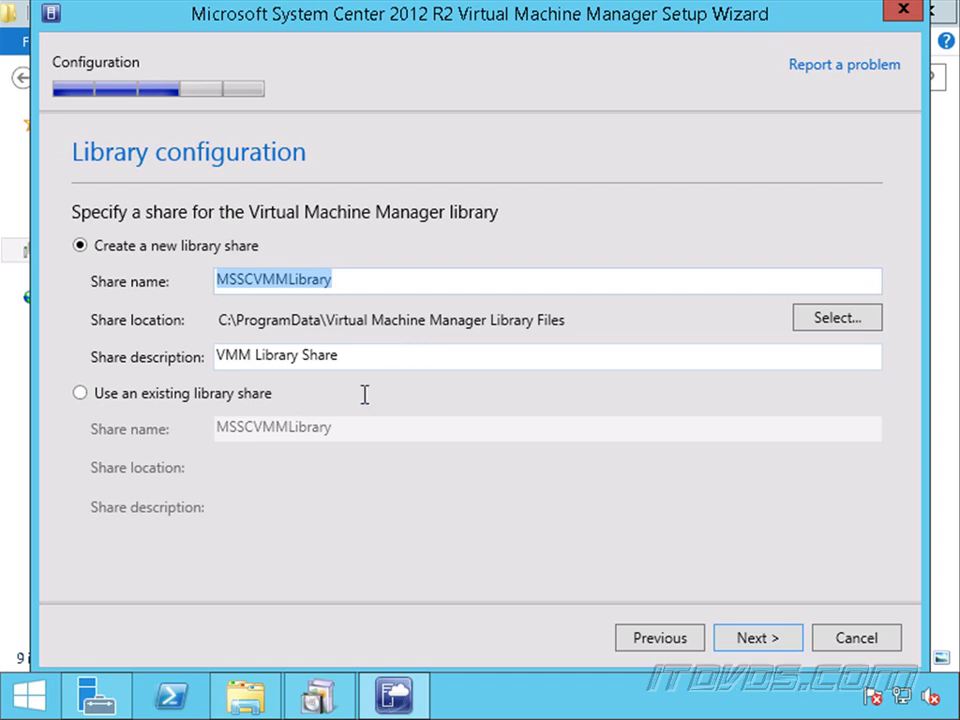
click(247, 697)
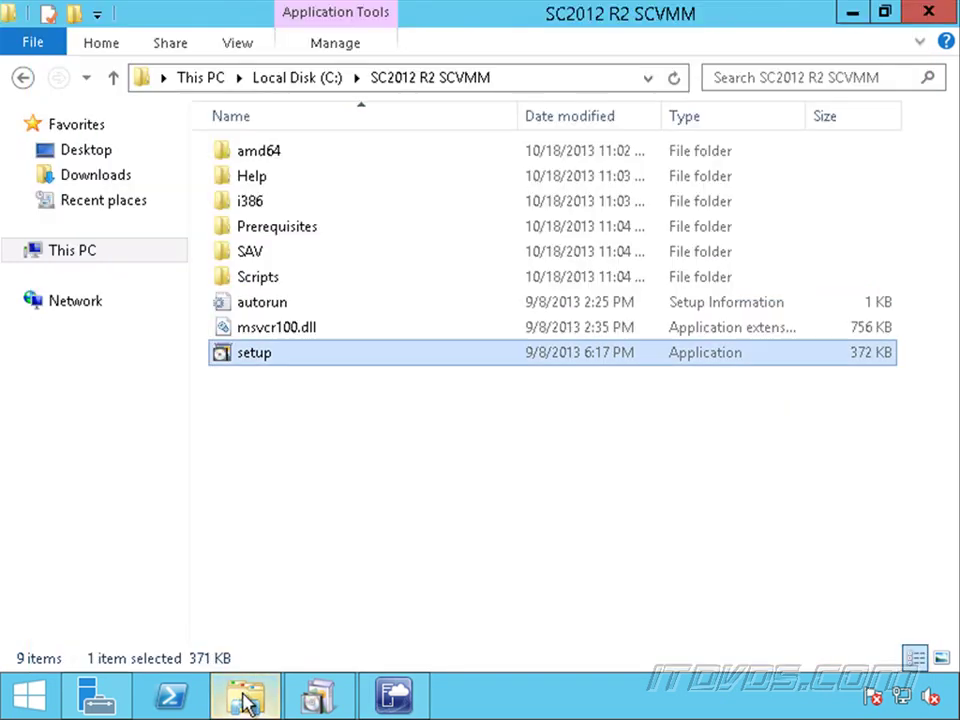
Make a new folder called MSSCVMMLibrary at the root of New Volume (E:)
click(217, 80)
double_click(366, 484)
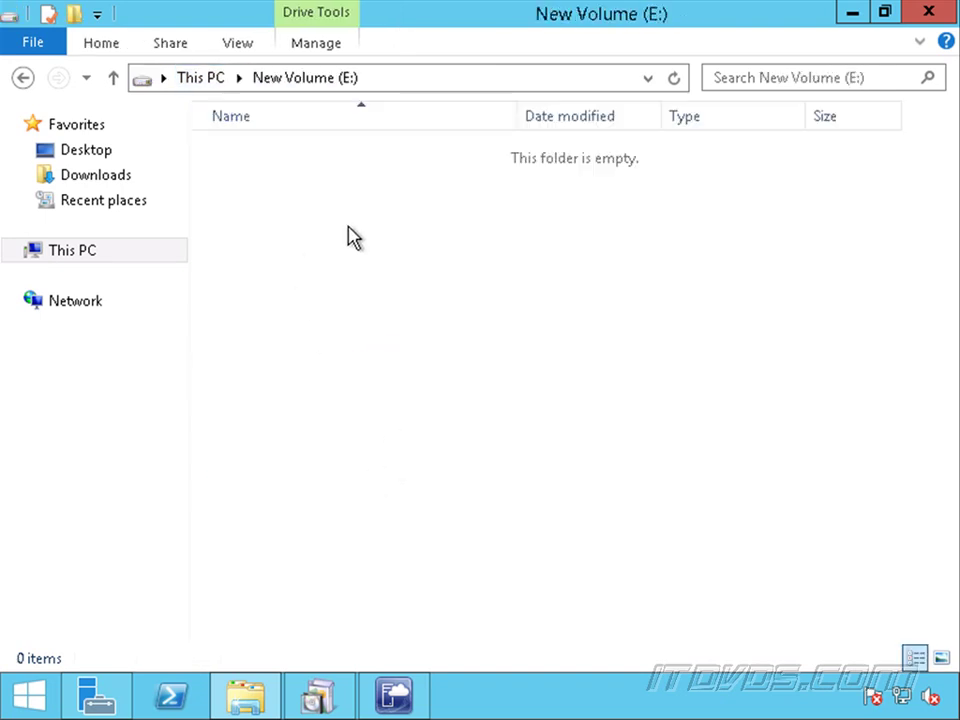
right_click(348, 236)
mouse_move(566, 487)
click(628, 484)
text(MSSCVMMLibrary)
key(Return)
Point the library share to E:\MSSCVMMLibrary, pass the summary, and start installing
click(856, 14)
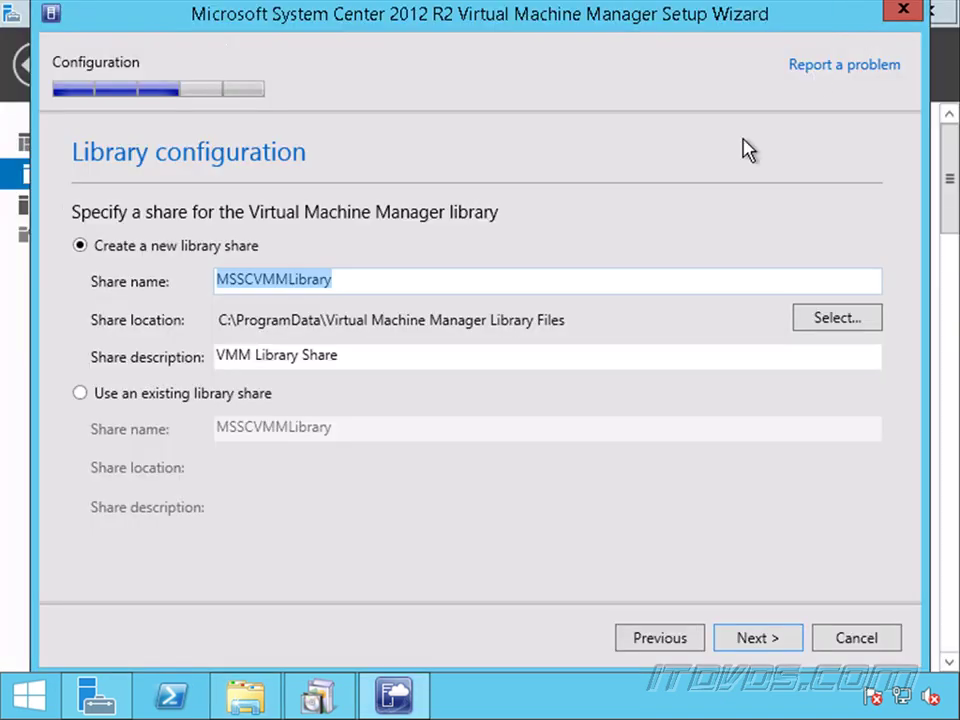
click(832, 318)
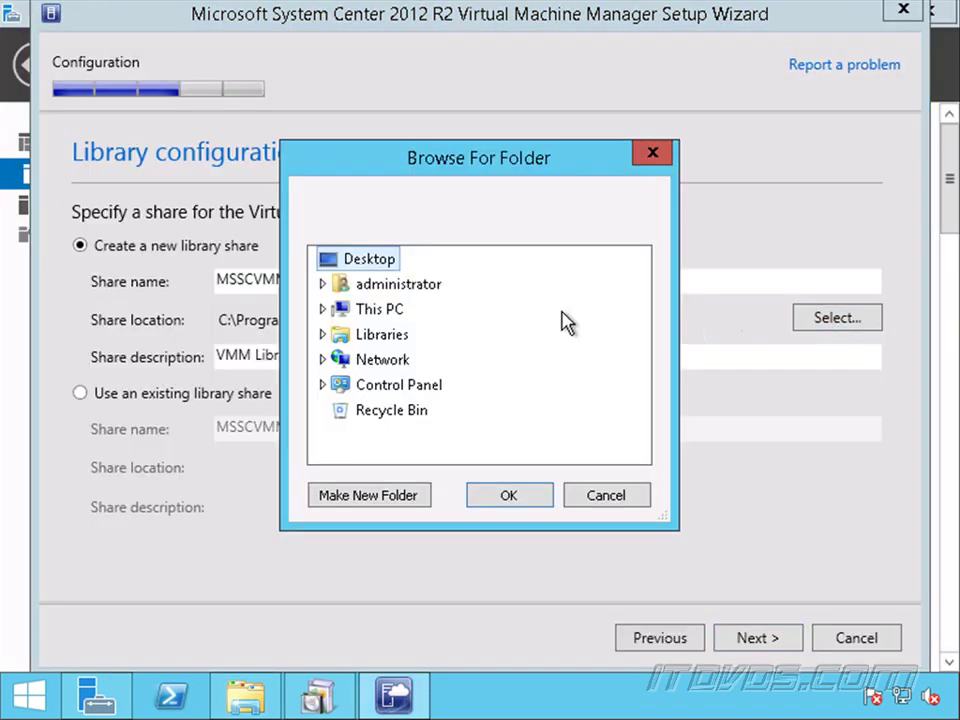
double_click(379, 310)
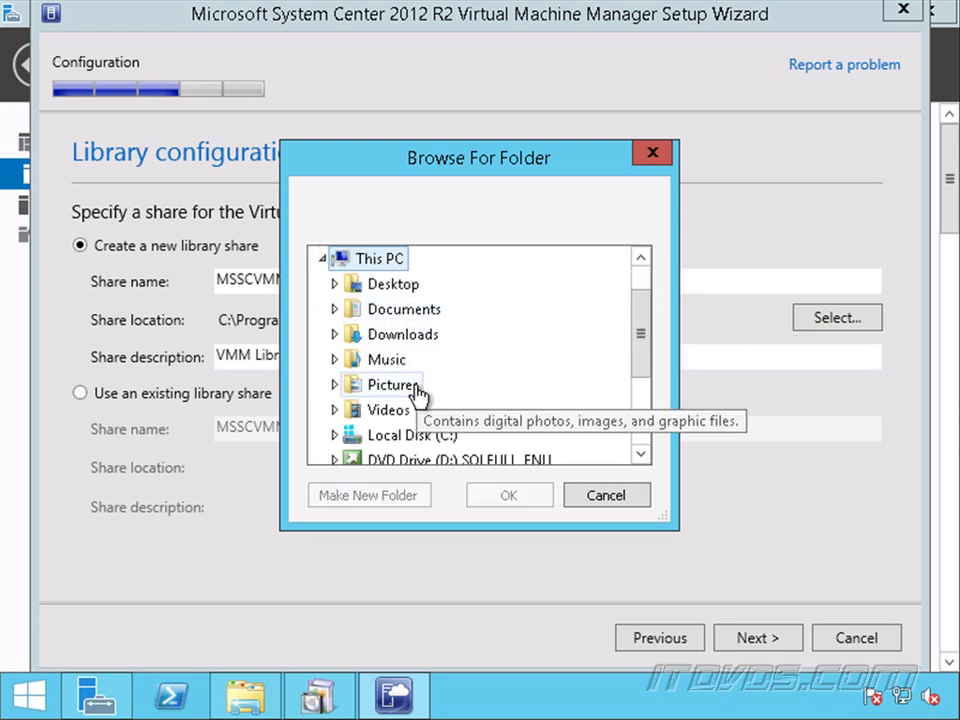
click(645, 426)
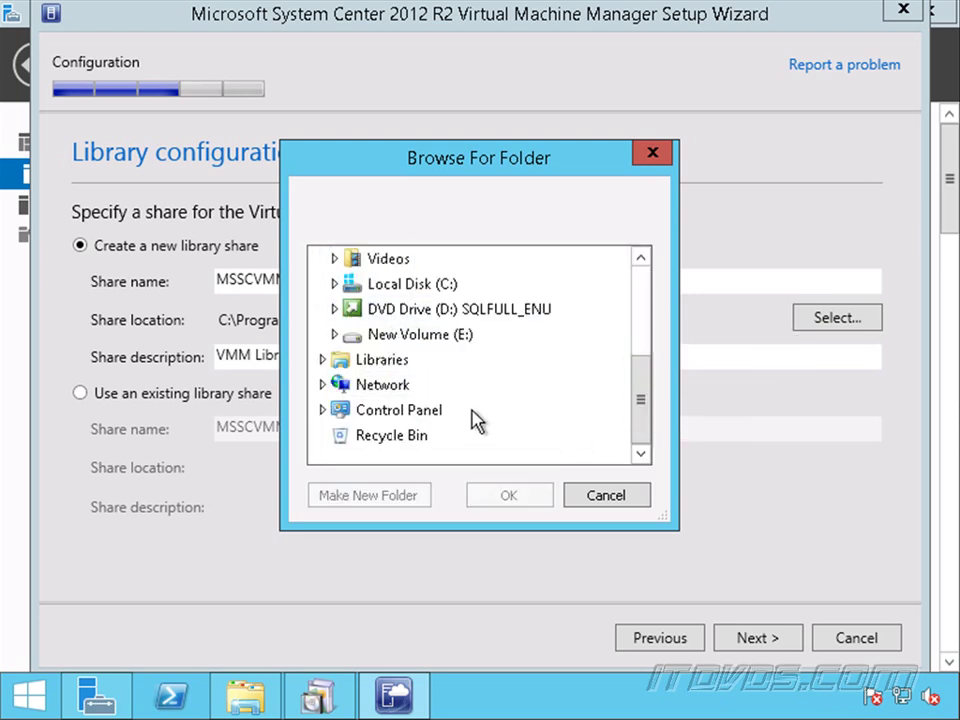
double_click(415, 340)
click(425, 458)
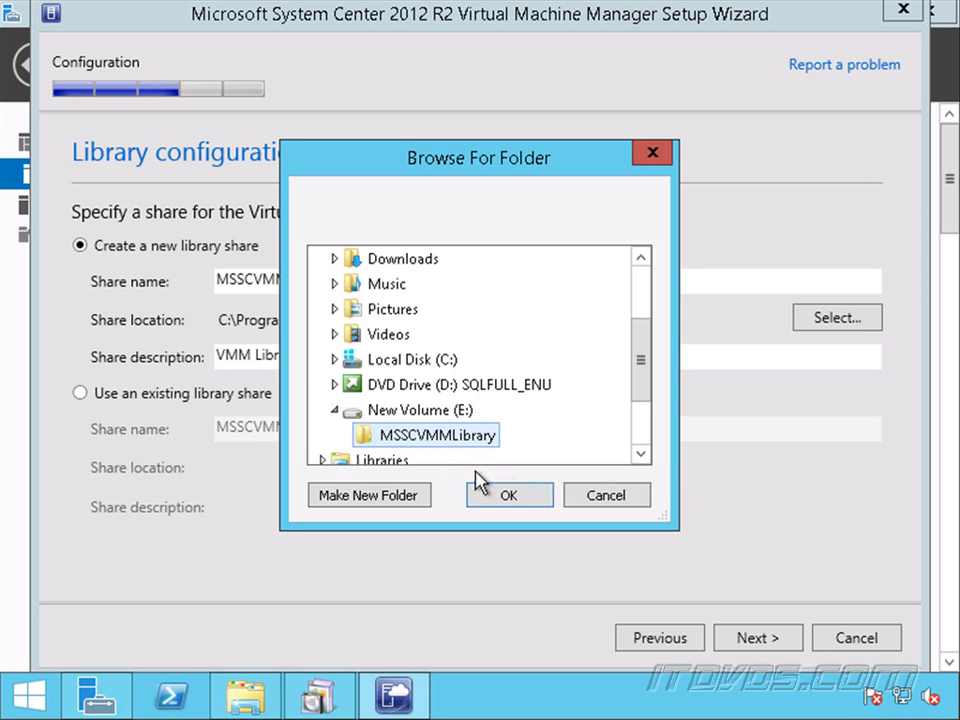
click(523, 500)
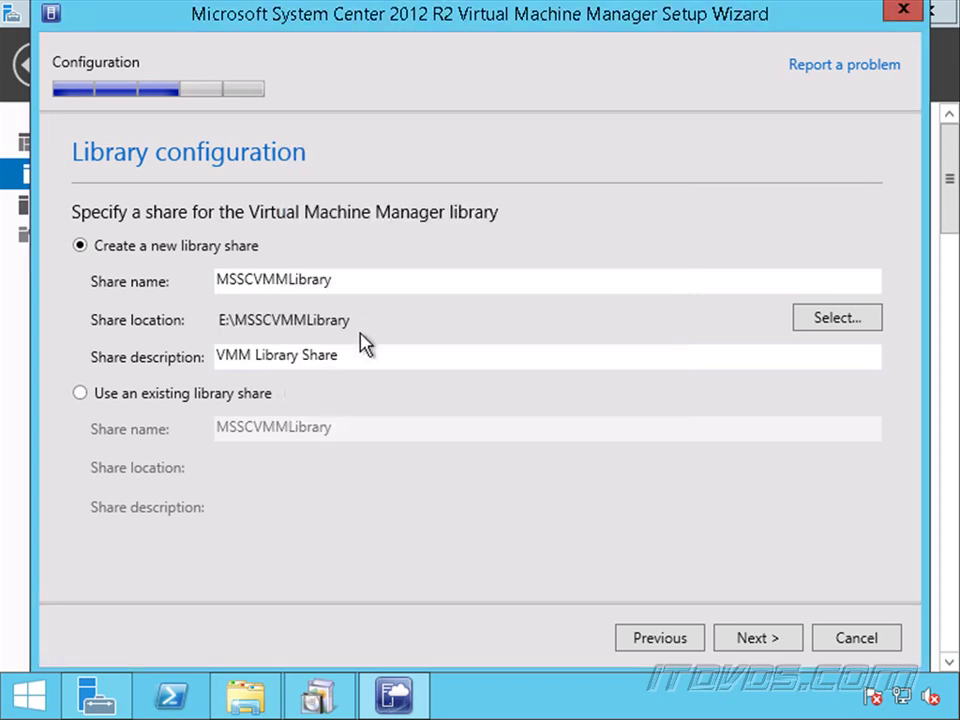
click(760, 639)
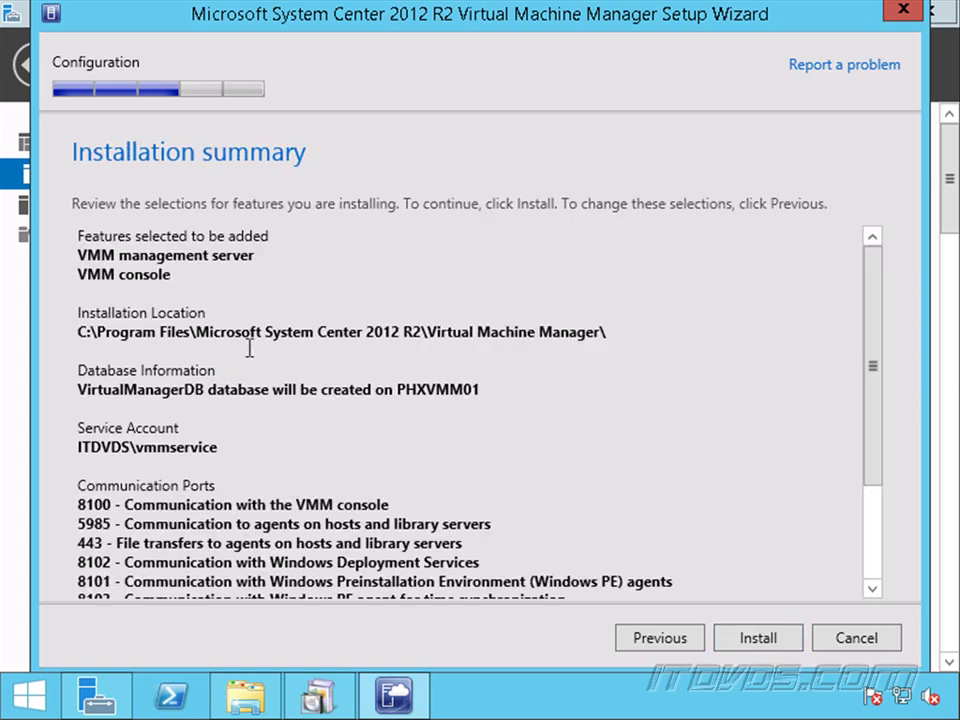
click(760, 640)
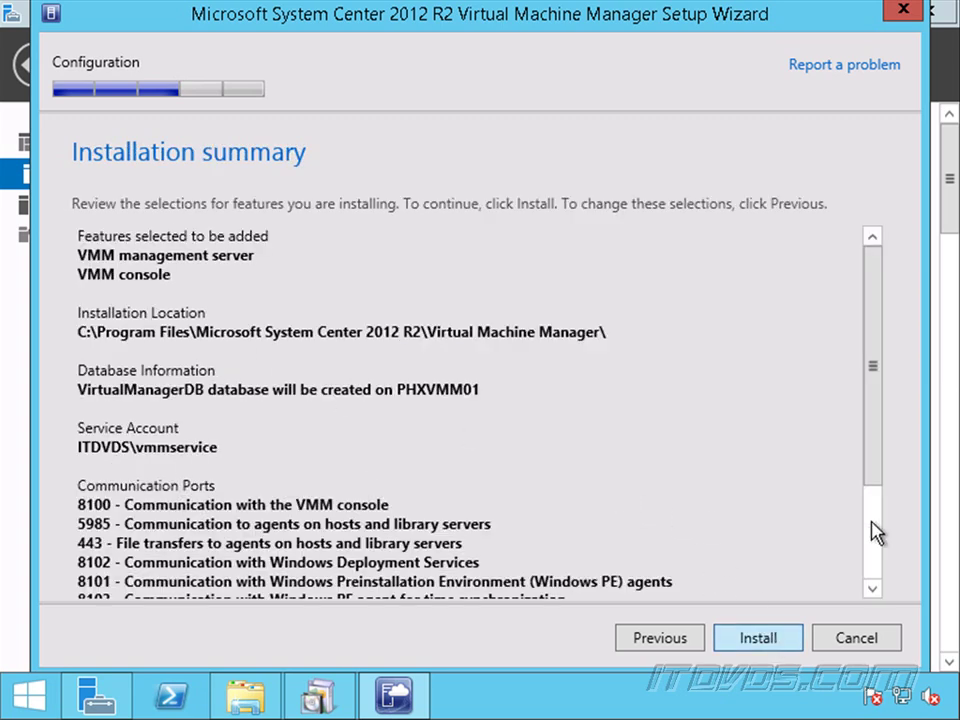